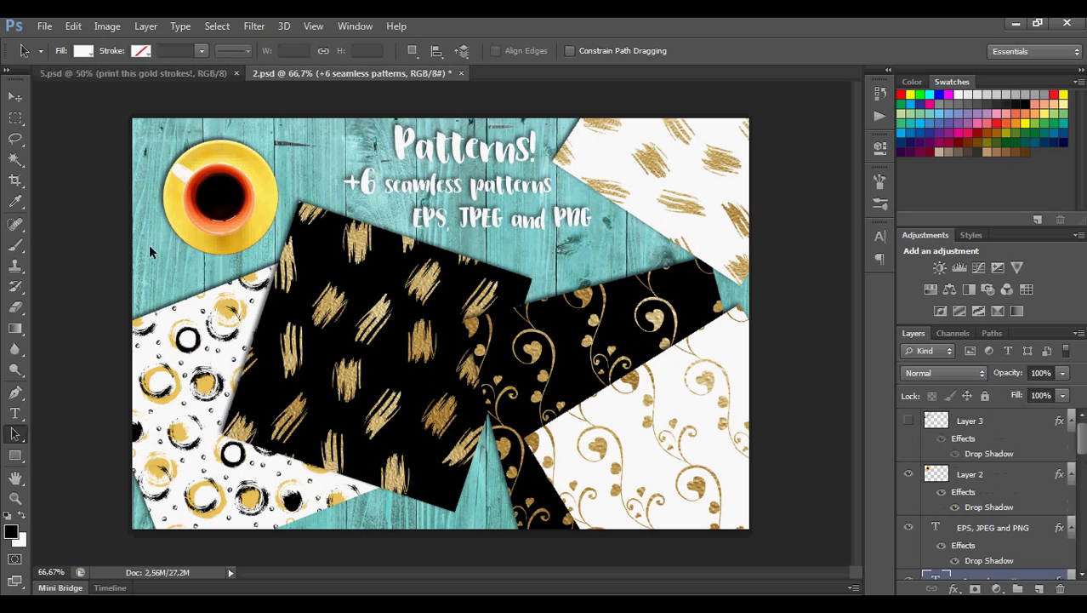
Examine the pattern mockup by briefly hiding and restoring its layers one at a time, from Layer 2 down to Background.
{"action": "left_click", "coordinate": [908, 475]}
{"action": "left_click", "coordinate": [909, 474]}
{"action": "left_click", "coordinate": [909, 531]}
{"action": "left_click", "coordinate": [908, 531]}
{"action": "scroll", "coordinate": [909, 518], "scroll_direction": "down", "scroll_amount": 3}
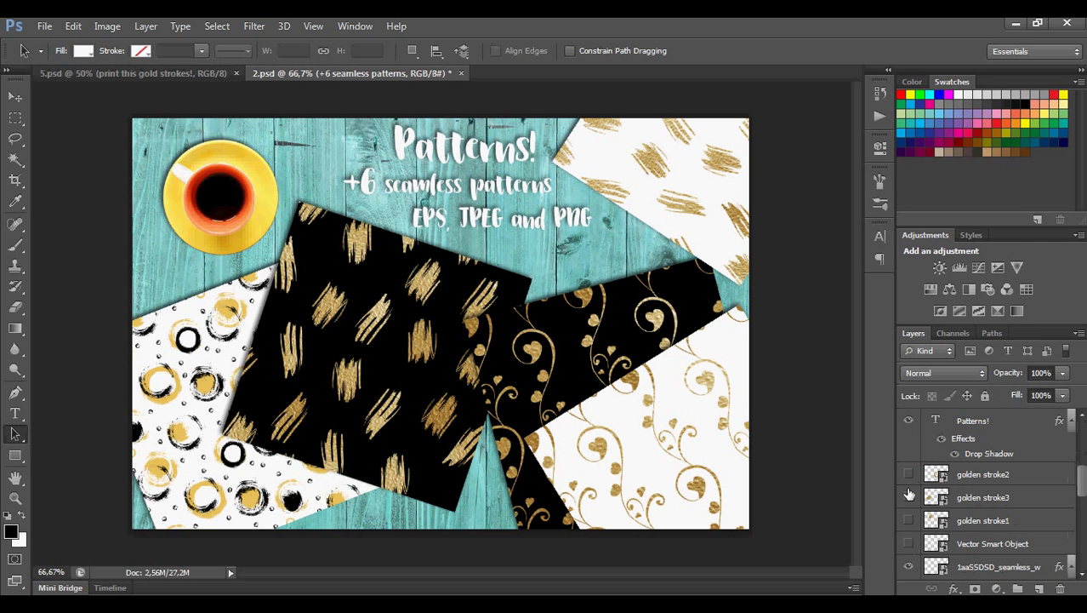
{"action": "scroll", "coordinate": [914, 528], "scroll_direction": "down", "scroll_amount": 2}
{"action": "left_click", "coordinate": [908, 513]}
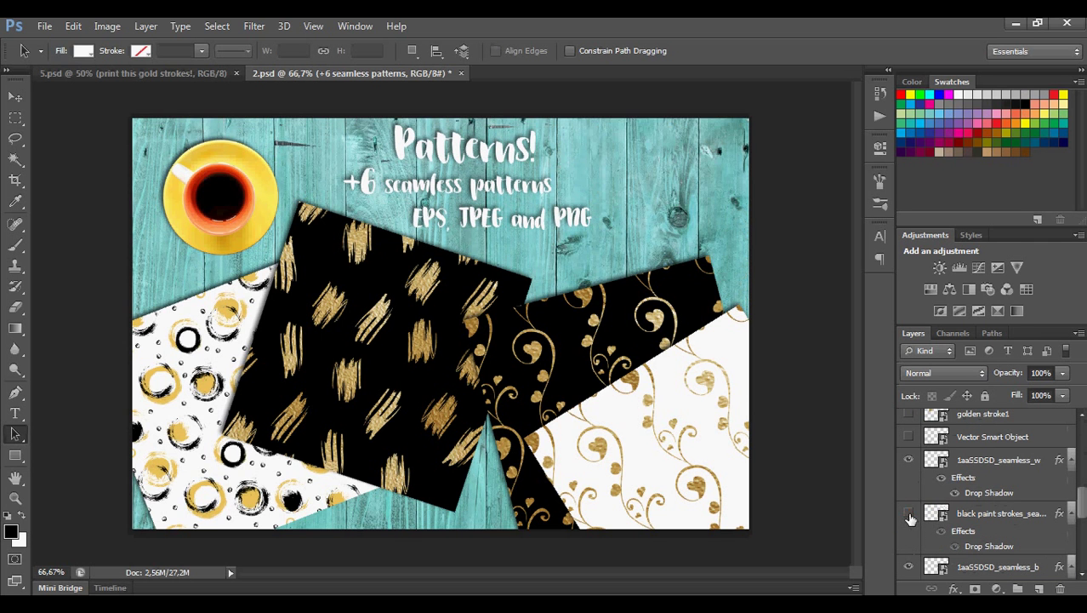
{"action": "left_click", "coordinate": [908, 513]}
{"action": "left_click", "coordinate": [909, 459]}
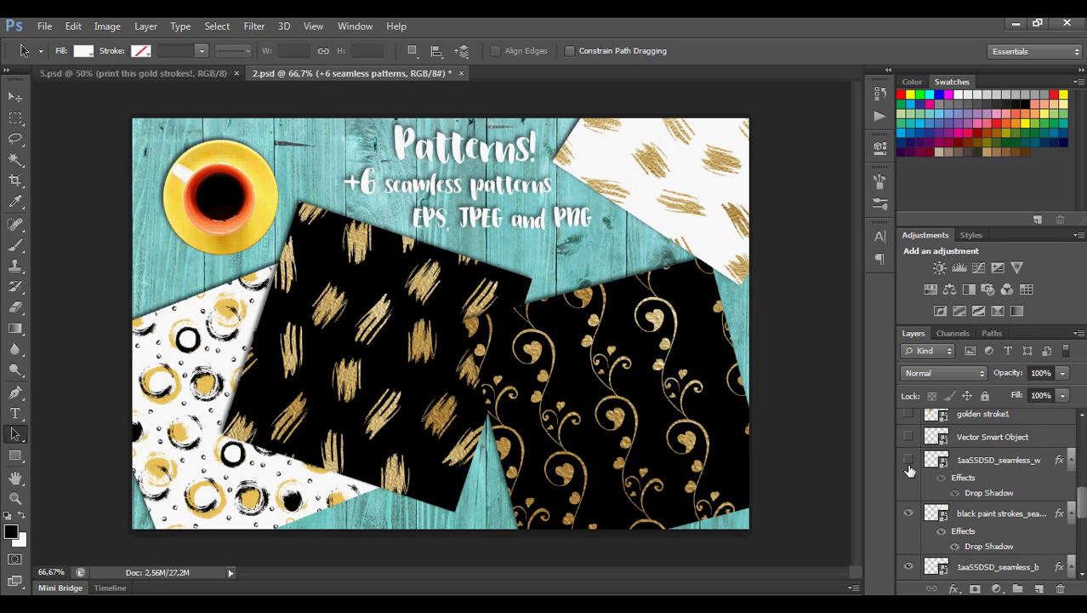
{"action": "left_click", "coordinate": [909, 460]}
{"action": "scroll", "coordinate": [909, 516], "scroll_direction": "down", "scroll_amount": 2}
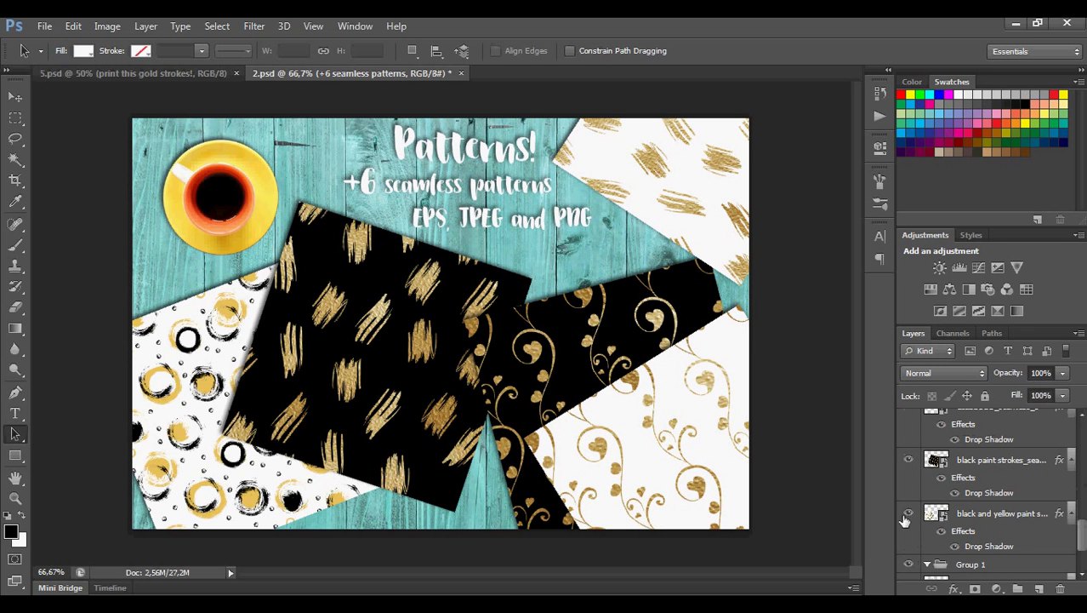
{"action": "left_click", "coordinate": [909, 514]}
{"action": "left_click", "coordinate": [910, 514]}
{"action": "scroll", "coordinate": [913, 521], "scroll_direction": "down", "scroll_amount": 2}
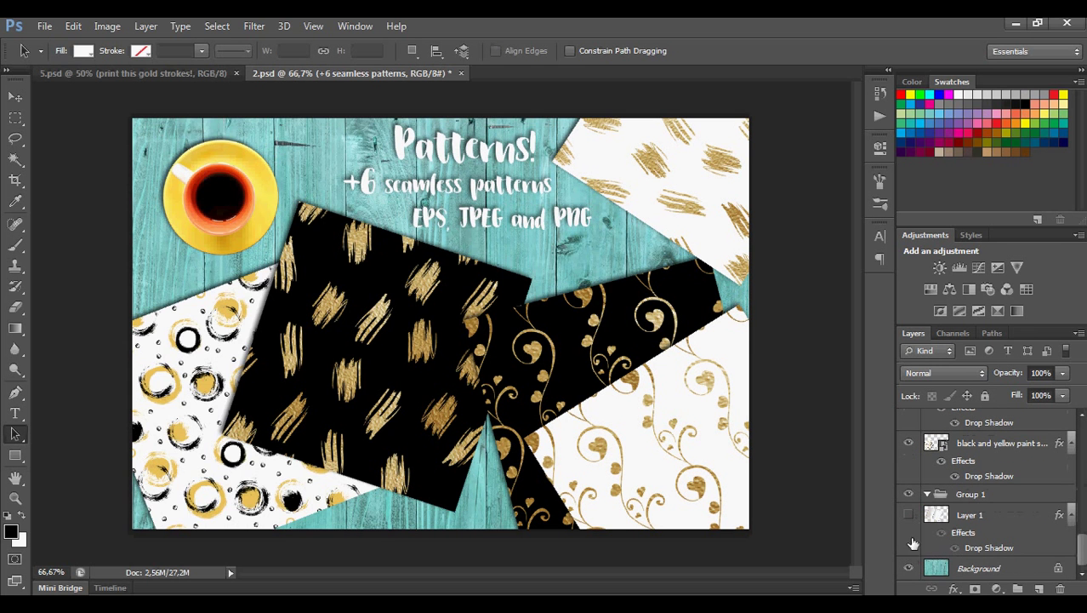
{"action": "left_click", "coordinate": [910, 568]}
{"action": "left_click", "coordinate": [909, 569]}
Close 2.psd without saving the changes.
{"action": "left_click", "coordinate": [462, 74]}
{"action": "left_click", "coordinate": [529, 240]}
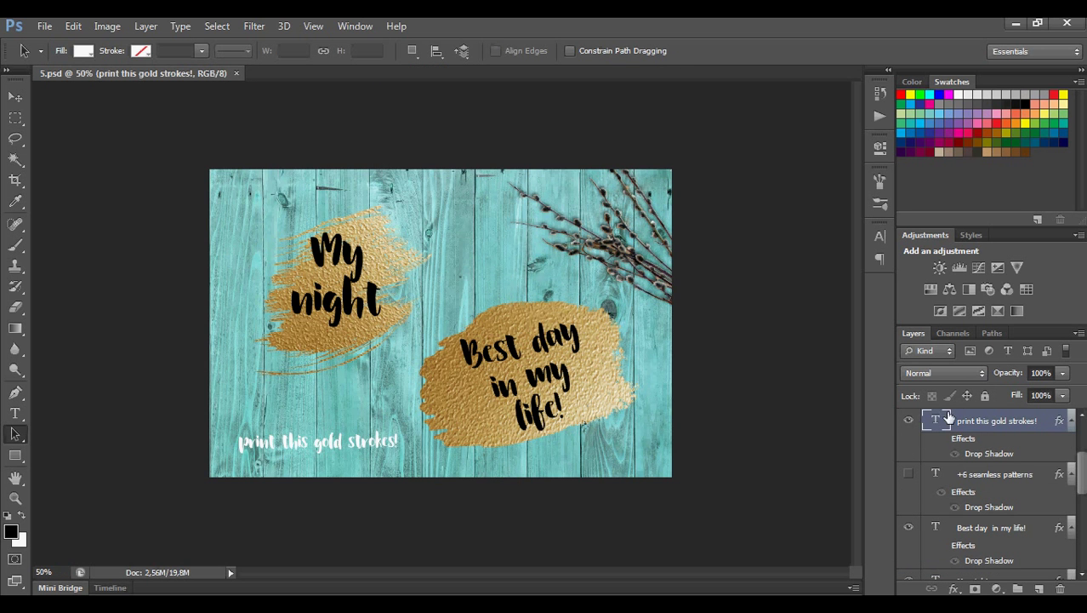
Briefly hide and restore the golden stroke1 layer in 5.psd, and close the document without saving.
{"action": "scroll", "coordinate": [915, 530], "scroll_direction": "down", "scroll_amount": 5}
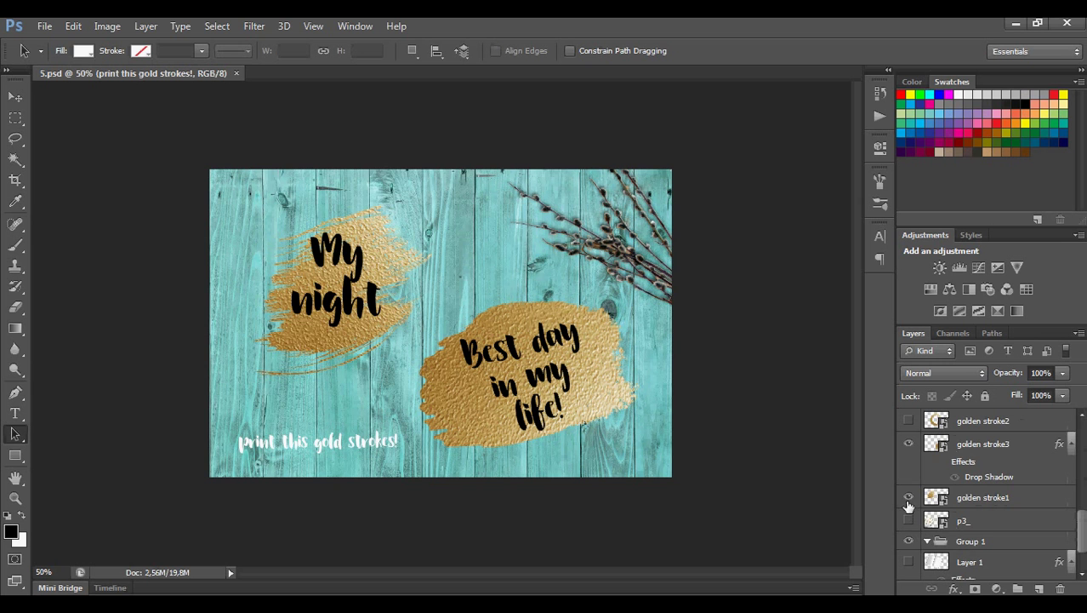
{"action": "left_click", "coordinate": [909, 498]}
{"action": "left_click", "coordinate": [909, 498]}
{"action": "scroll", "coordinate": [911, 505], "scroll_direction": "down", "scroll_amount": 2}
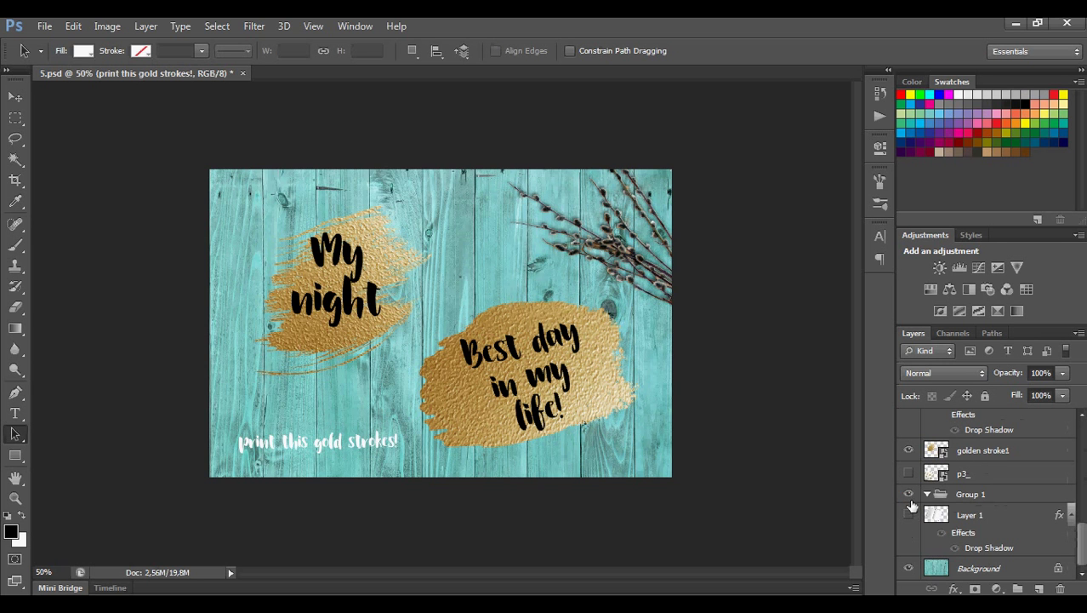
{"action": "left_click", "coordinate": [243, 75]}
{"action": "left_click", "coordinate": [538, 240]}
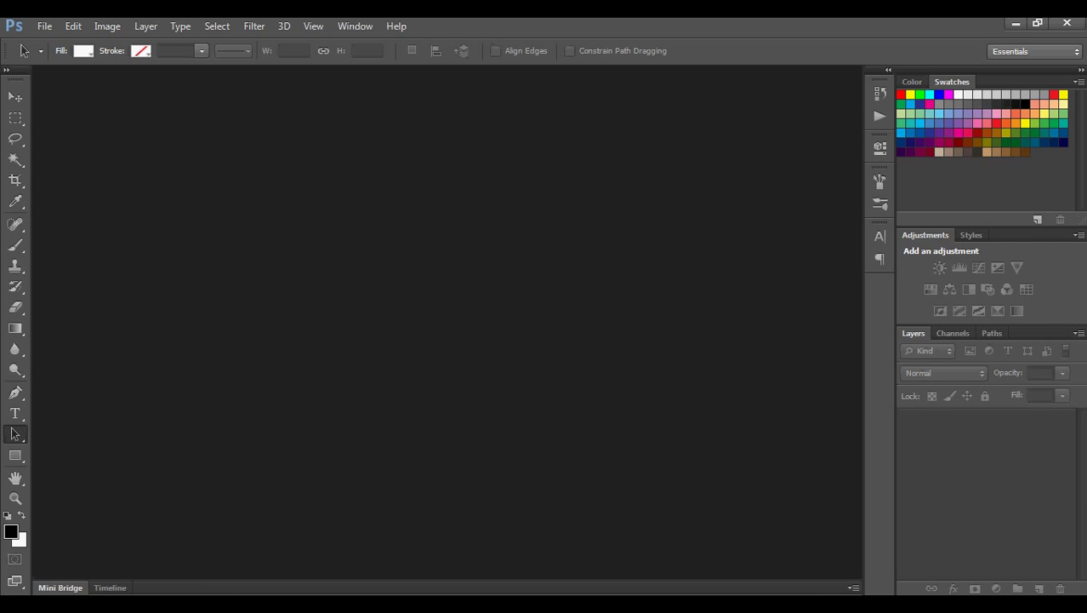
Switch to Windows Explorer and open IMG_2133.JPG from the CanonEos600d folder in Photoshop.
{"action": "left_click", "coordinate": [662, 523]}
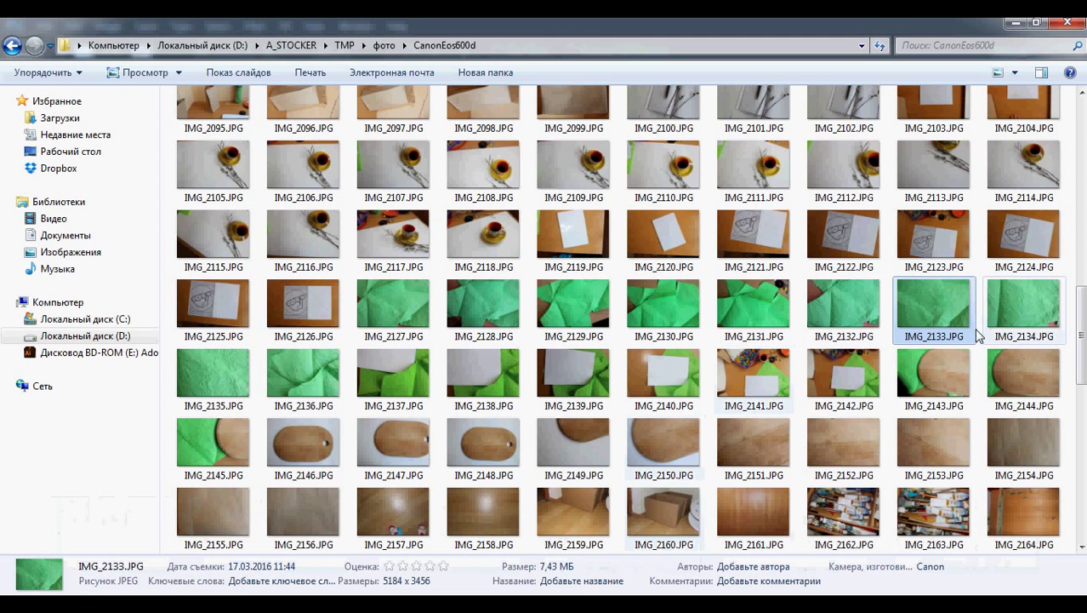
{"action": "left_click_drag", "start_coordinate": [961, 323], "coordinate": [403, 306]}
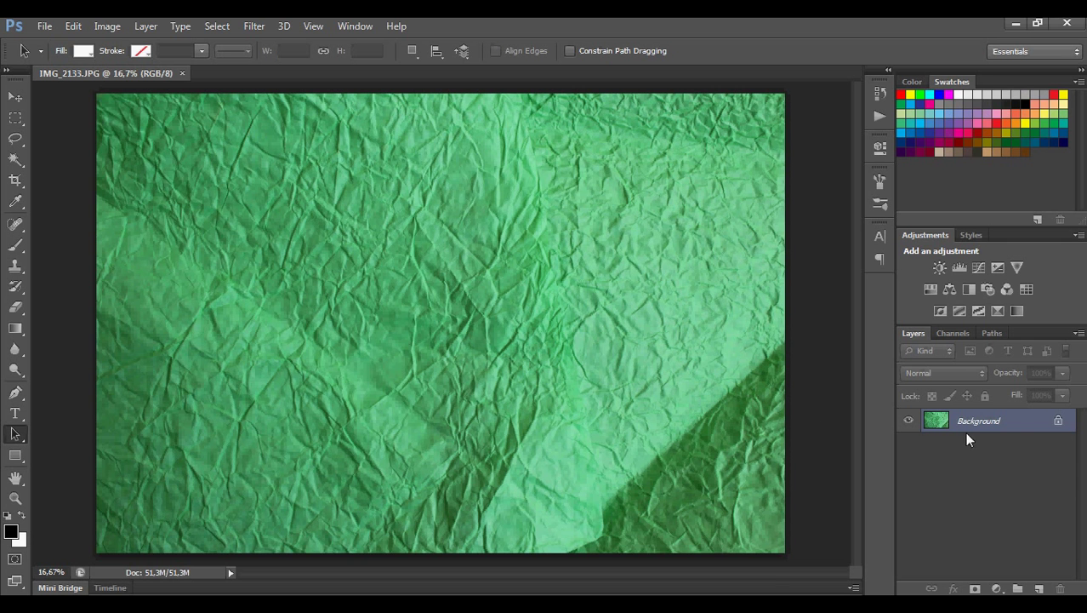
Duplicate the Background layer as Background copy and hide the original Background layer.
{"action": "right_click", "coordinate": [991, 420]}
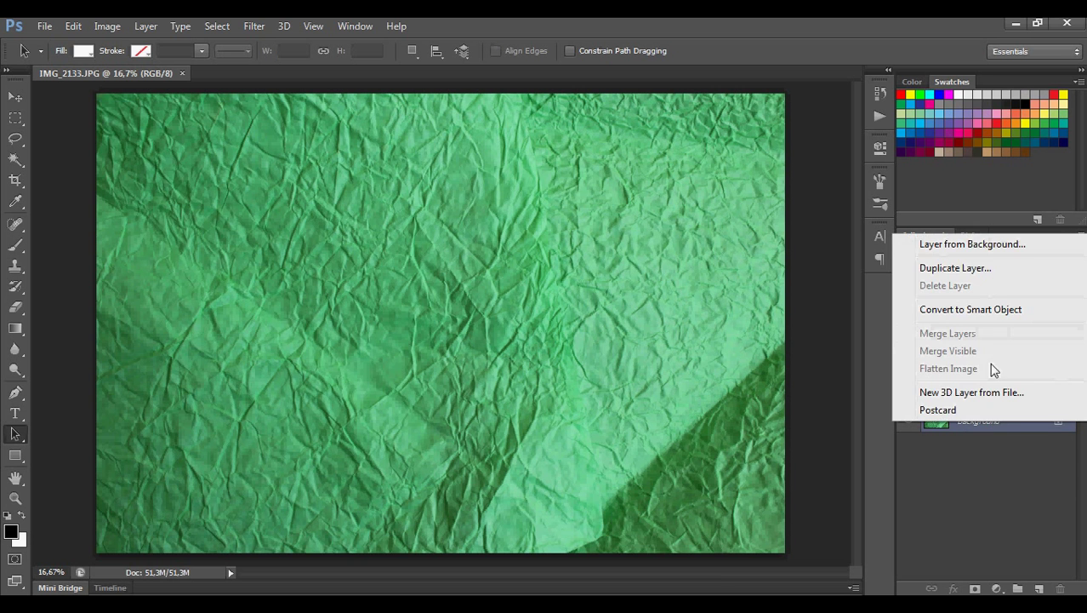
{"action": "left_click", "coordinate": [1000, 281]}
{"action": "left_click", "coordinate": [697, 205]}
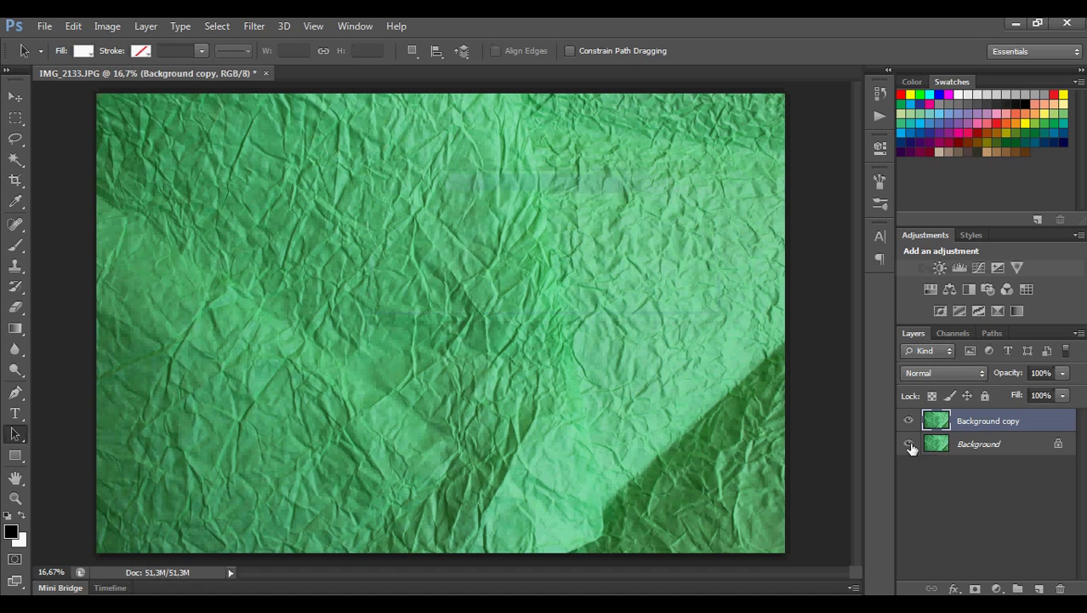
{"action": "left_click", "coordinate": [910, 445]}
Desaturate the Background copy layer.
{"action": "left_click", "coordinate": [100, 26]}
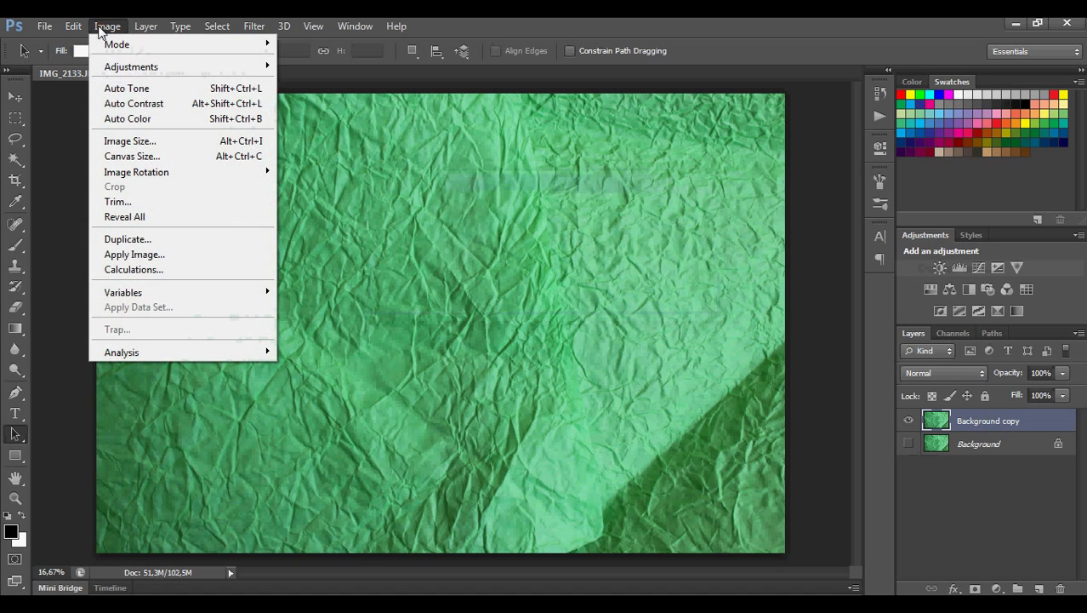
{"action": "mouse_move", "coordinate": [136, 74]}
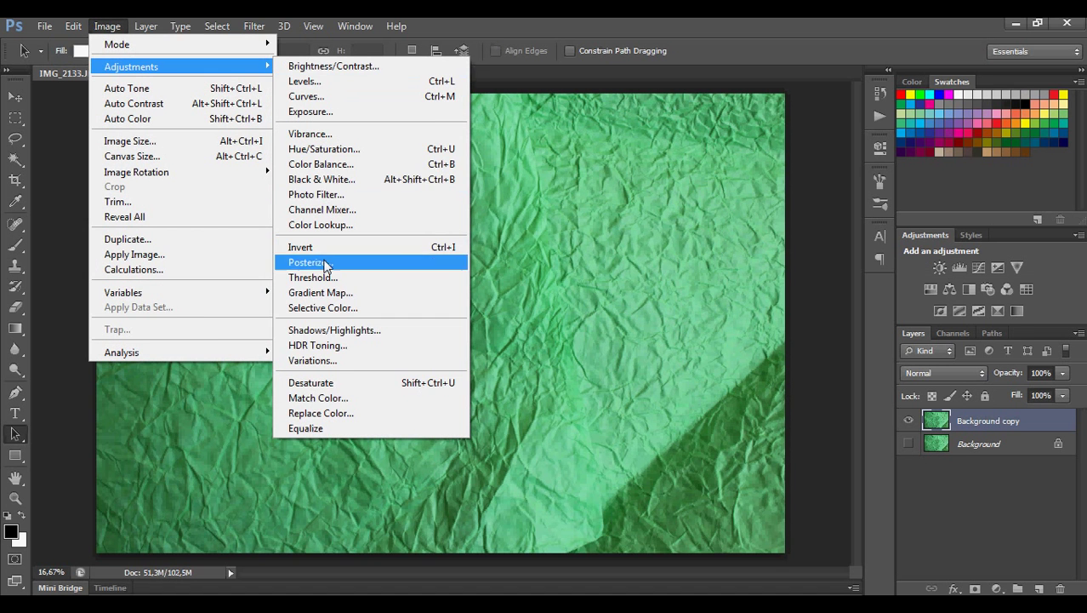
{"action": "left_click", "coordinate": [337, 385]}
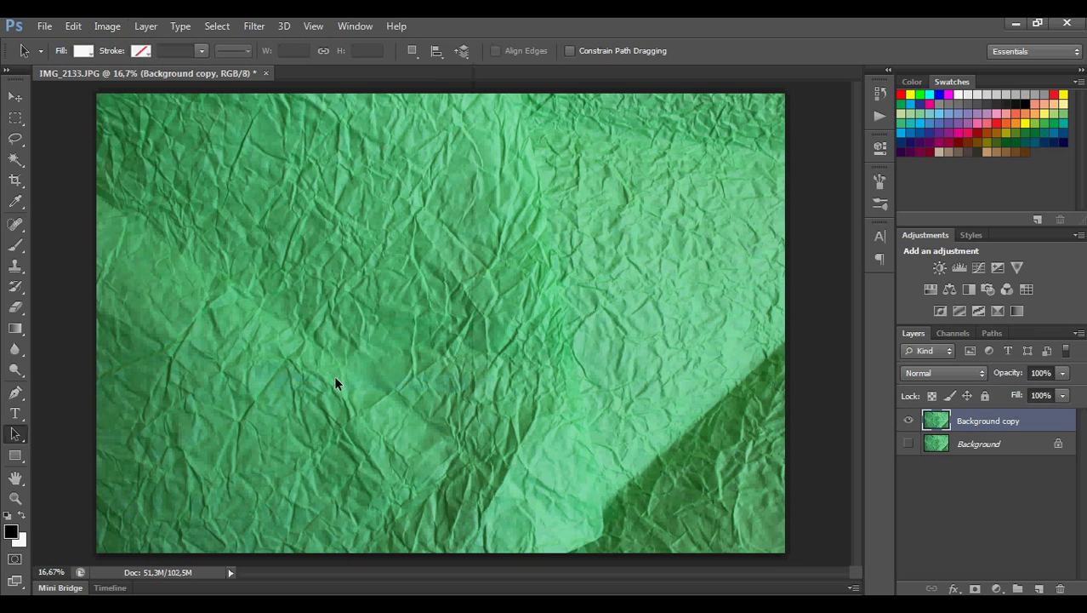
Apply a Hue/Saturation adjustment to the Background copy layer with Lightness set to +32.
{"action": "left_click", "coordinate": [115, 28]}
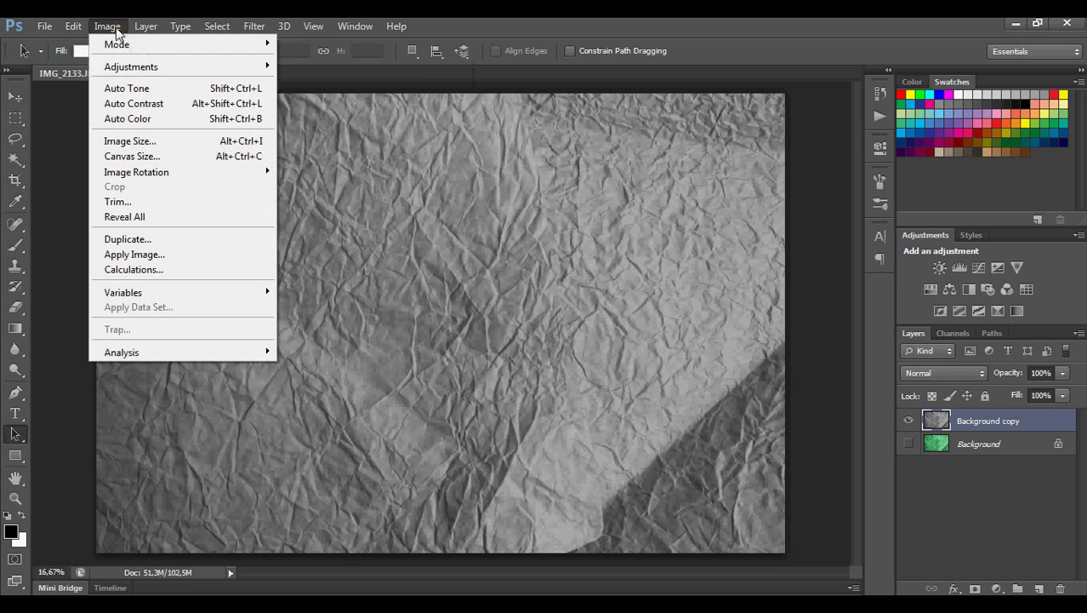
{"action": "mouse_move", "coordinate": [150, 68]}
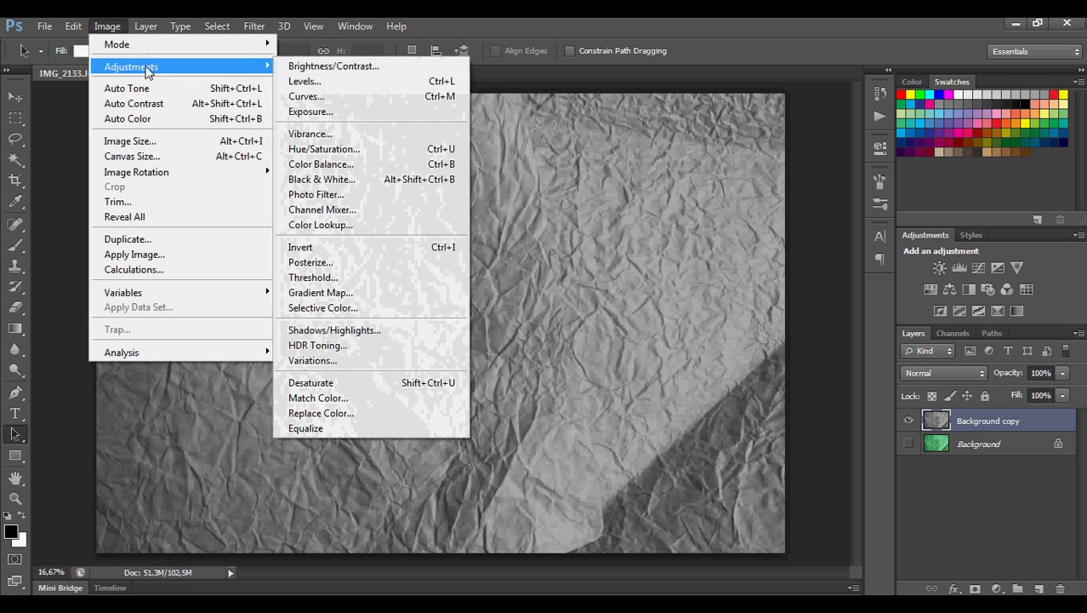
{"action": "left_click", "coordinate": [355, 149]}
{"action": "left_click_drag", "start_coordinate": [825, 295], "coordinate": [852, 298]}
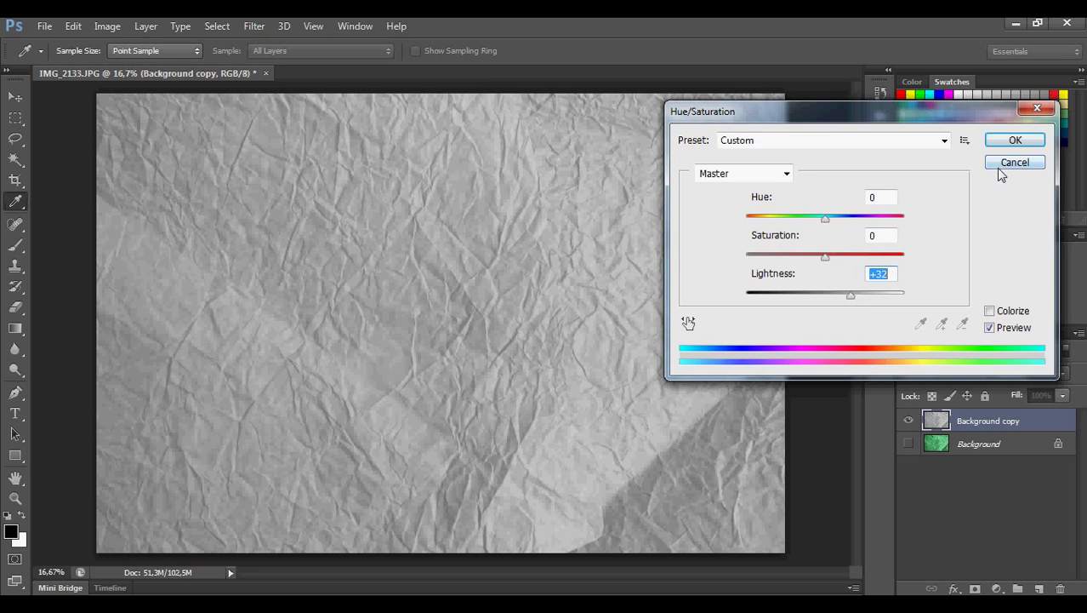
{"action": "left_click", "coordinate": [1015, 140]}
Apply Auto Contrast to the Background copy layer.
{"action": "left_click", "coordinate": [106, 26]}
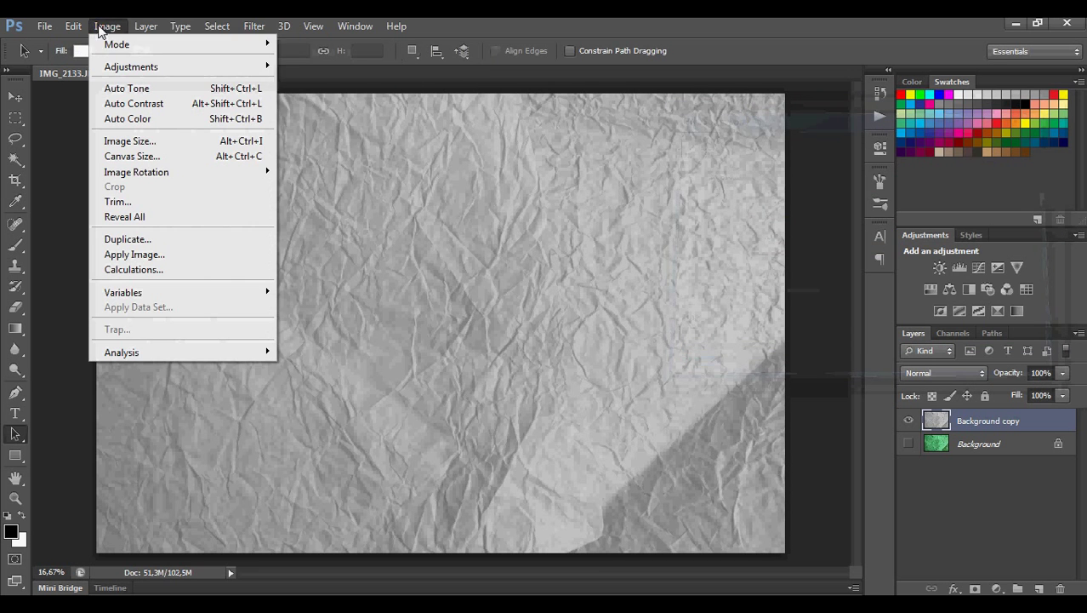
{"action": "mouse_move", "coordinate": [129, 49]}
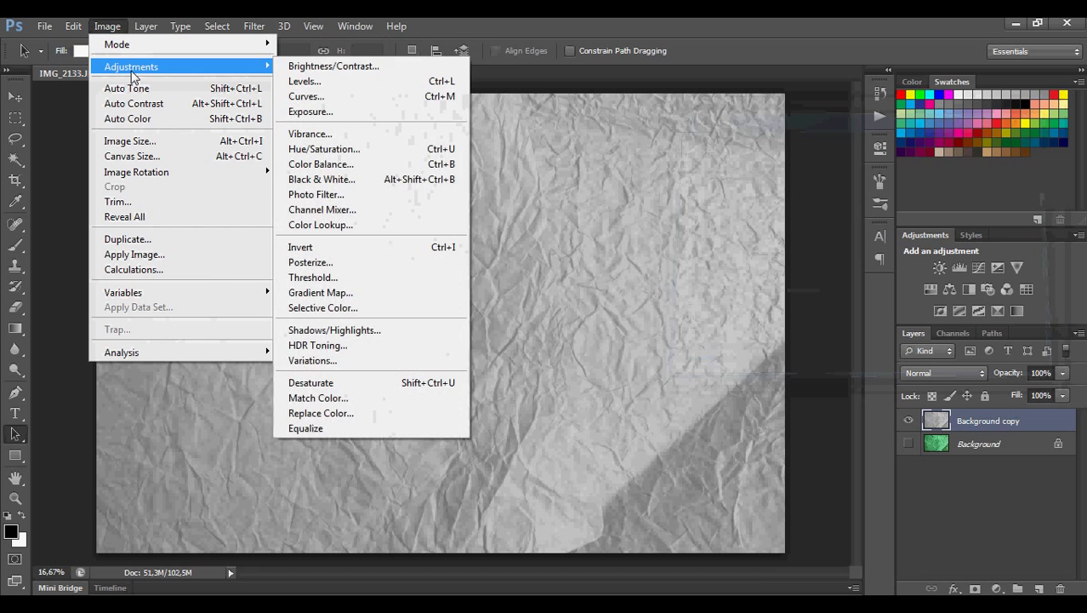
{"action": "left_click", "coordinate": [146, 104]}
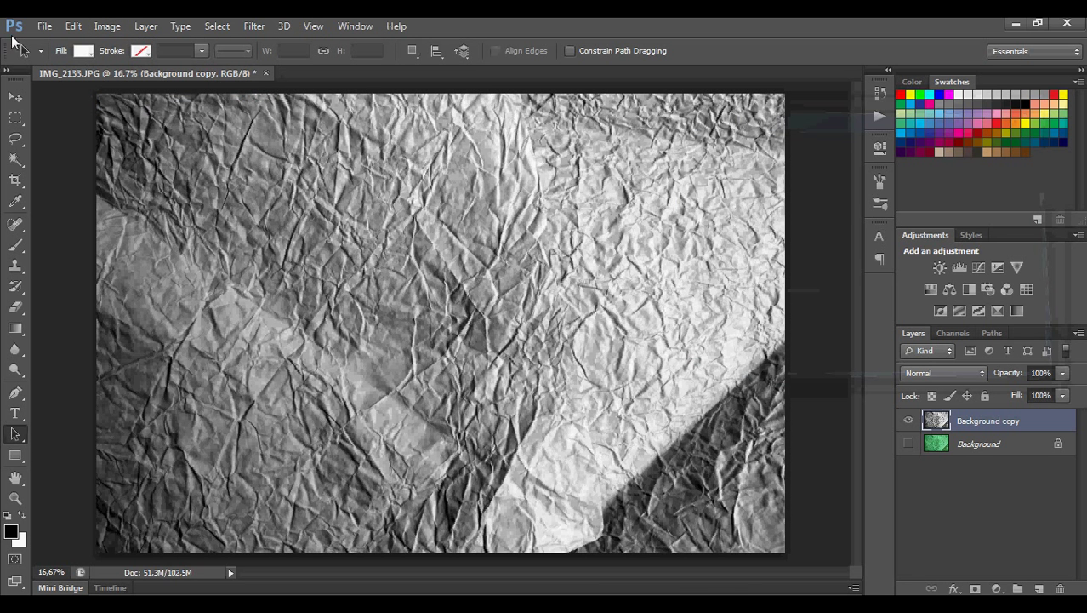
Save the document as IMG_2133_texture.psd in Photoshop format, keeping layers and Maximize Compatibility on.
{"action": "left_click", "coordinate": [45, 26]}
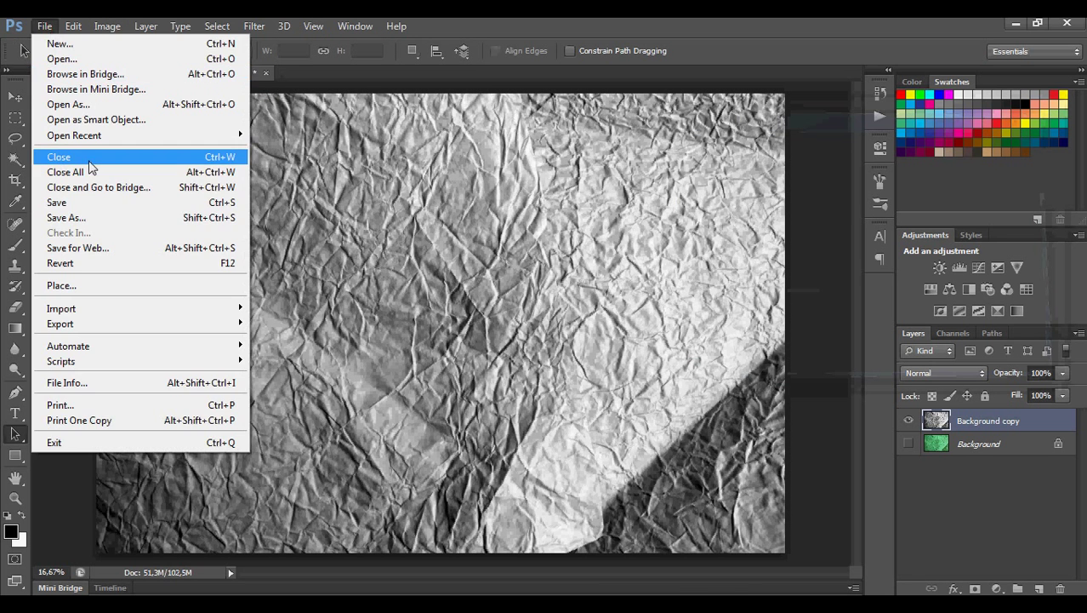
{"action": "left_click", "coordinate": [67, 217]}
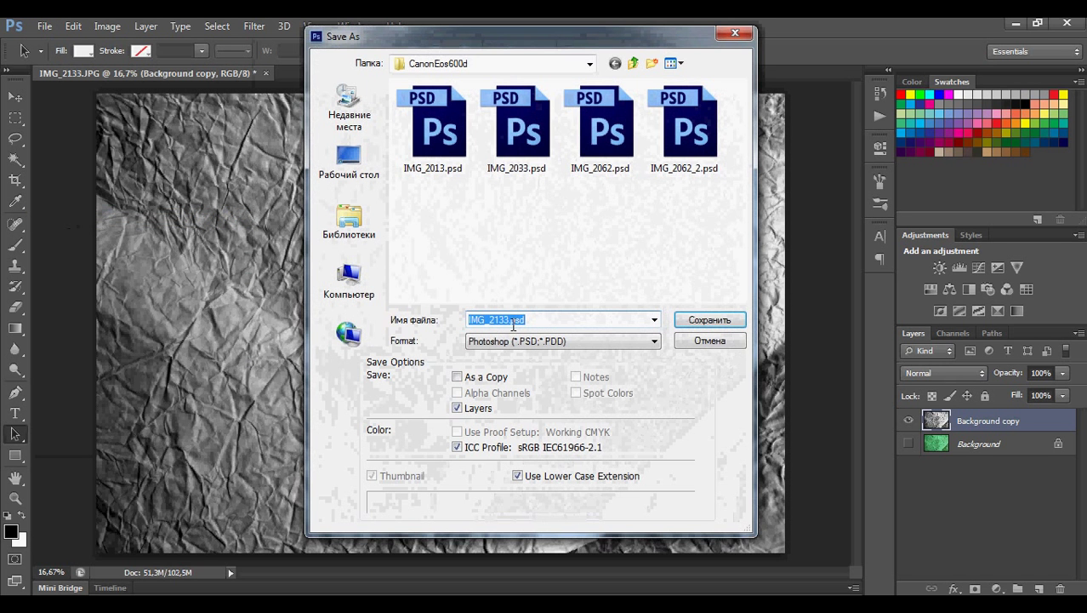
{"action": "left_click", "coordinate": [508, 320]}
{"action": "type", "text": "_texture"}
{"action": "left_click", "coordinate": [707, 321]}
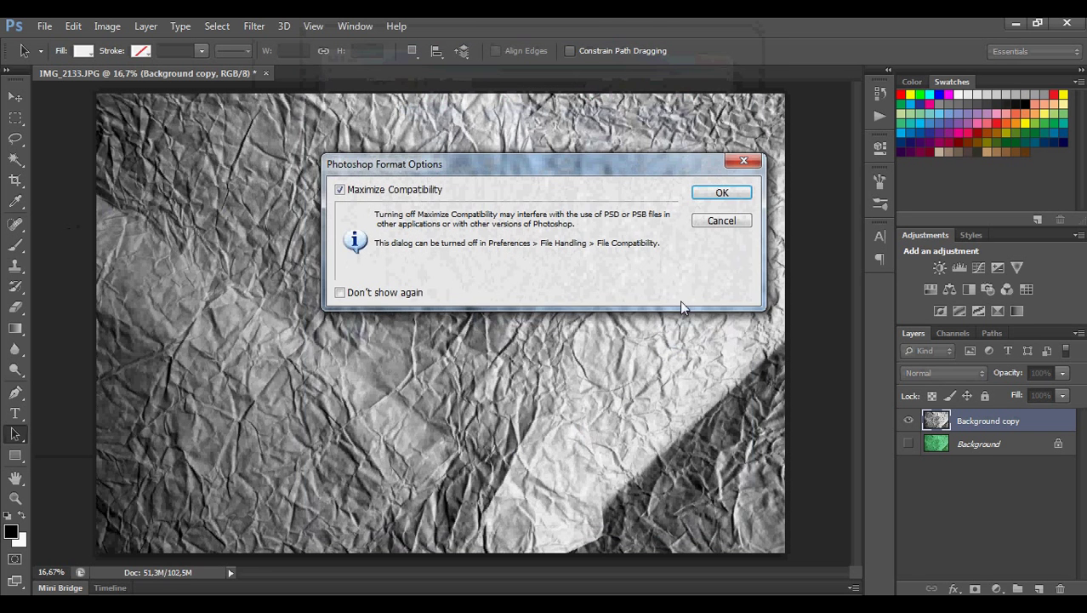
{"action": "left_click", "coordinate": [718, 192]}
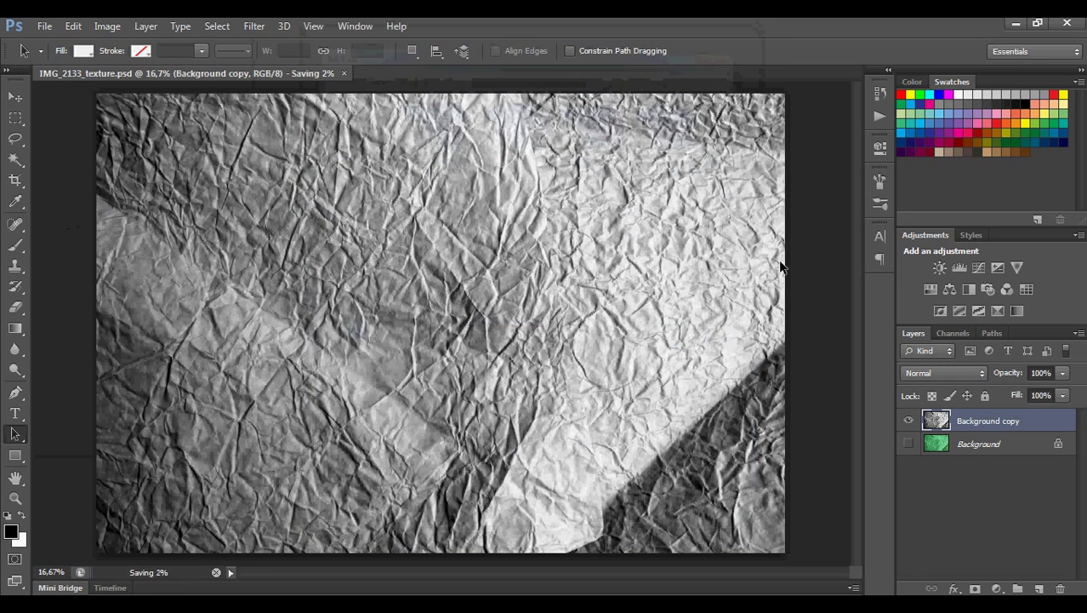
Undo the Auto Contrast by reverting the document history to the Hue/Saturation state.
{"action": "left_click", "coordinate": [879, 93]}
{"action": "left_click", "coordinate": [770, 179]}
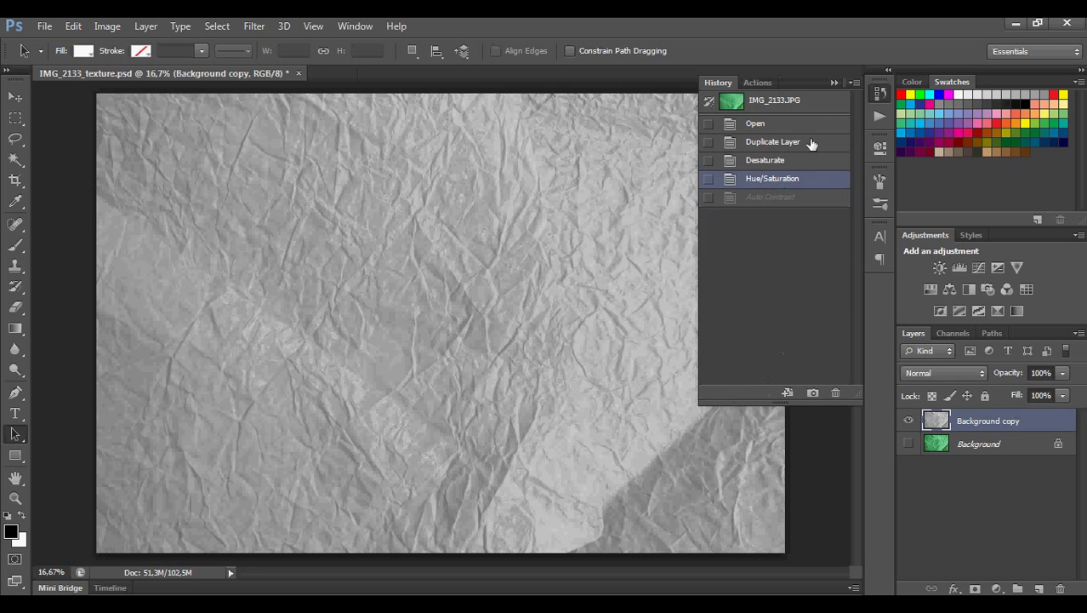
{"action": "left_click", "coordinate": [835, 82]}
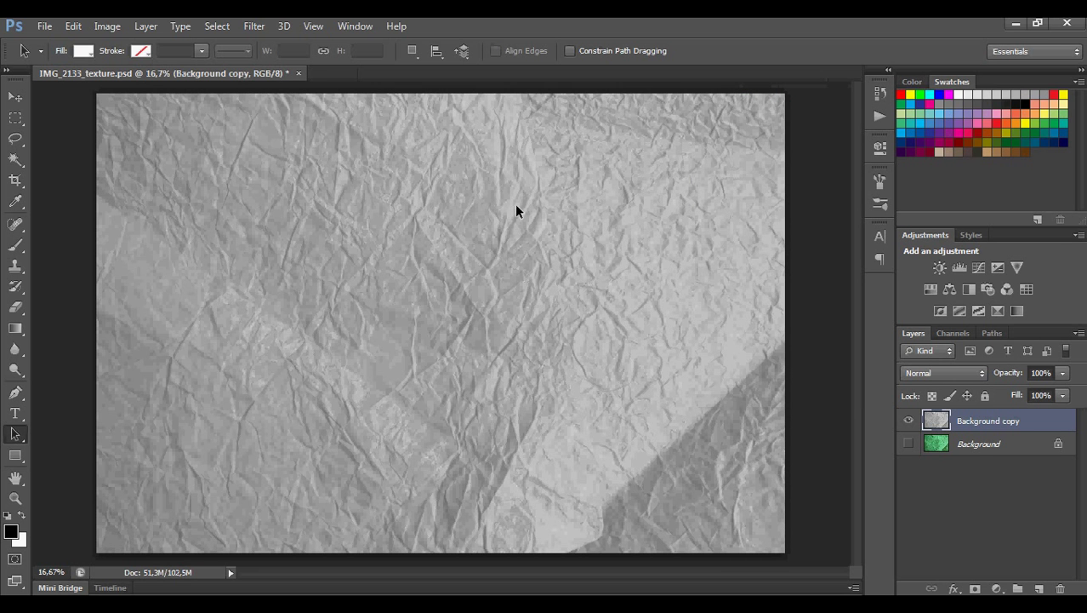
Try Auto Tone on the Background copy layer and revert the history to the Hue/Saturation state.
{"action": "left_click", "coordinate": [107, 25]}
{"action": "left_click", "coordinate": [132, 85]}
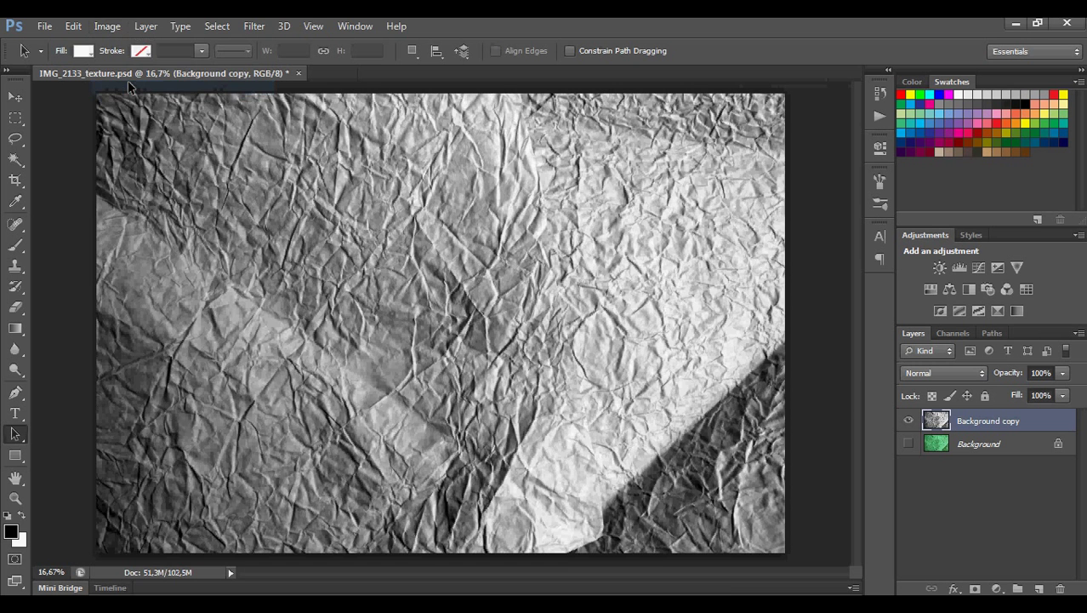
{"action": "left_click", "coordinate": [879, 96]}
{"action": "left_click", "coordinate": [749, 178]}
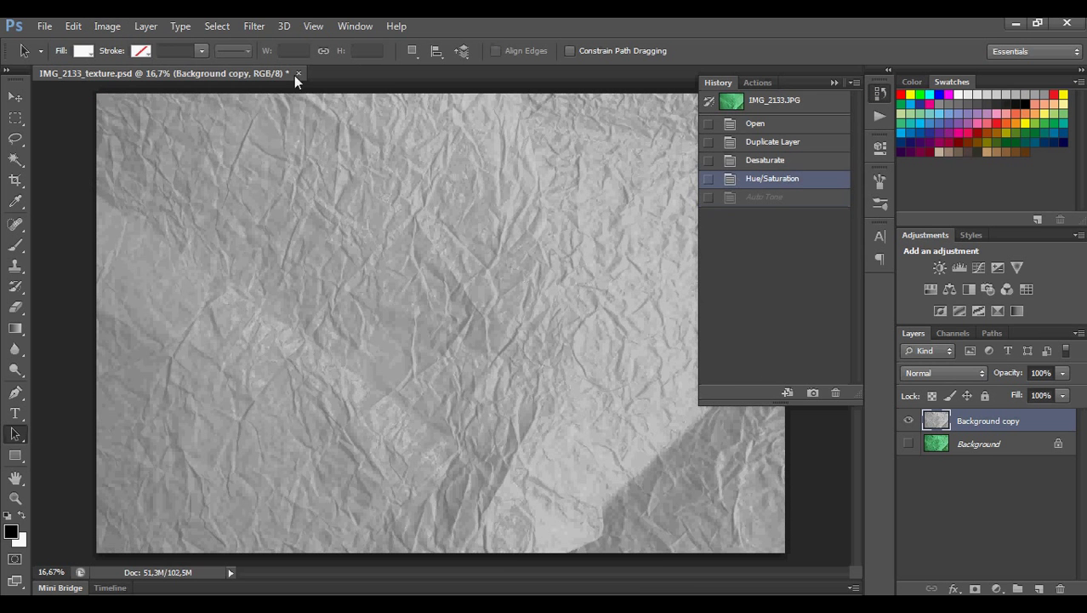
Apply Brightness/Contrast to the Background copy layer with Brightness 64 and Contrast 84, and collapse the History panel.
{"action": "left_click", "coordinate": [102, 27]}
{"action": "mouse_move", "coordinate": [157, 67]}
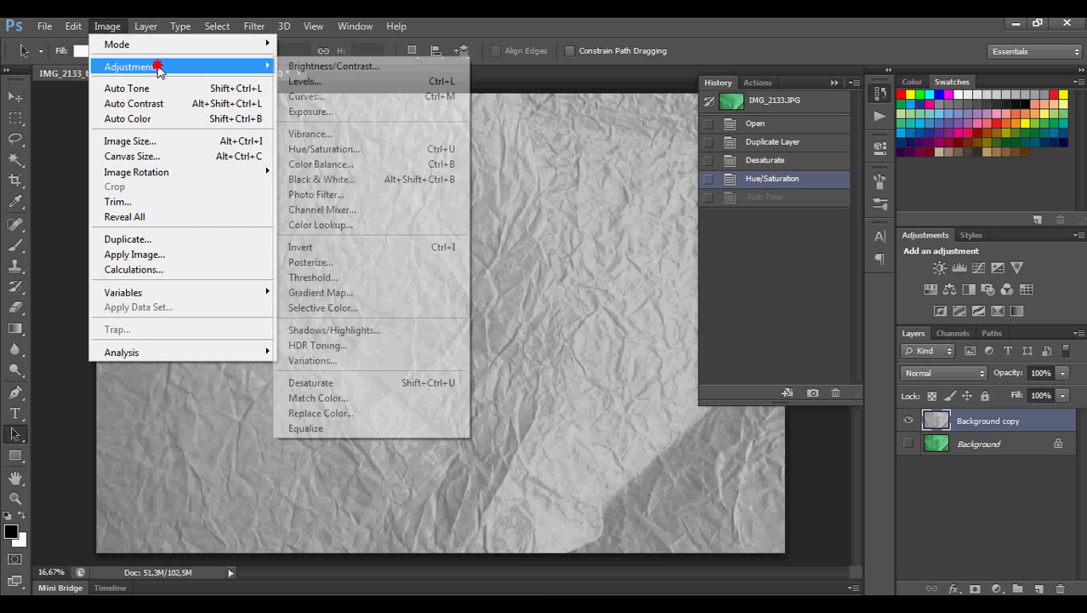
{"action": "left_click", "coordinate": [364, 66]}
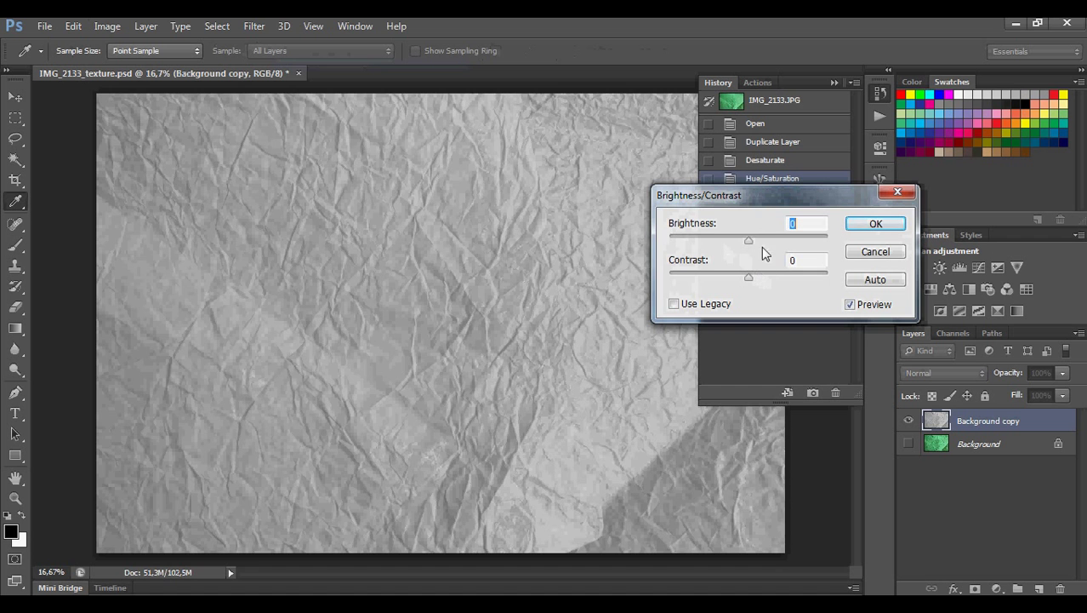
{"action": "left_click_drag", "start_coordinate": [757, 241], "coordinate": [792, 241]}
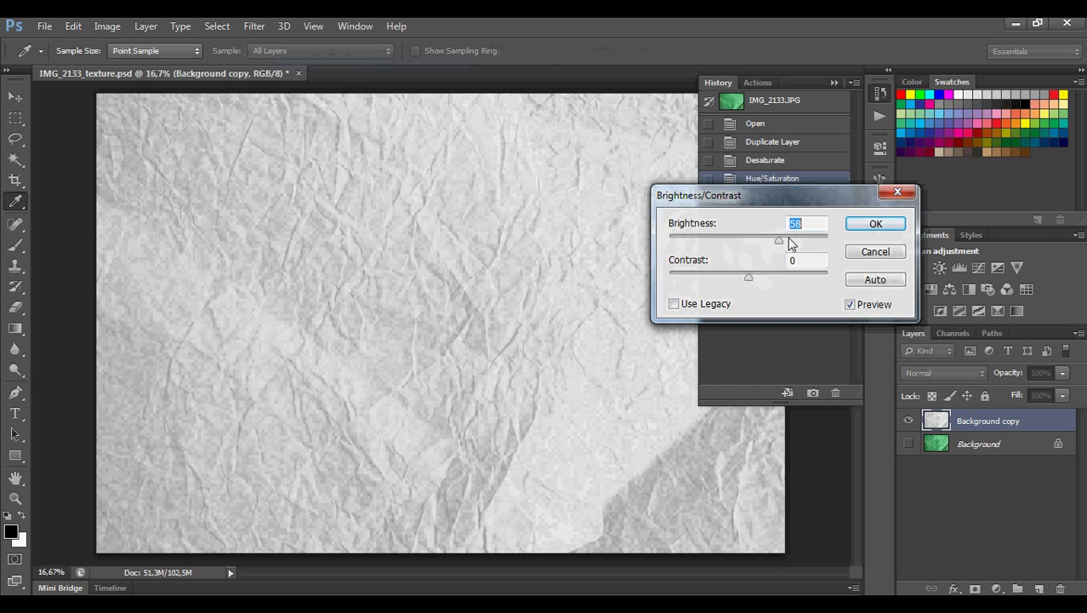
{"action": "left_click", "coordinate": [783, 240]}
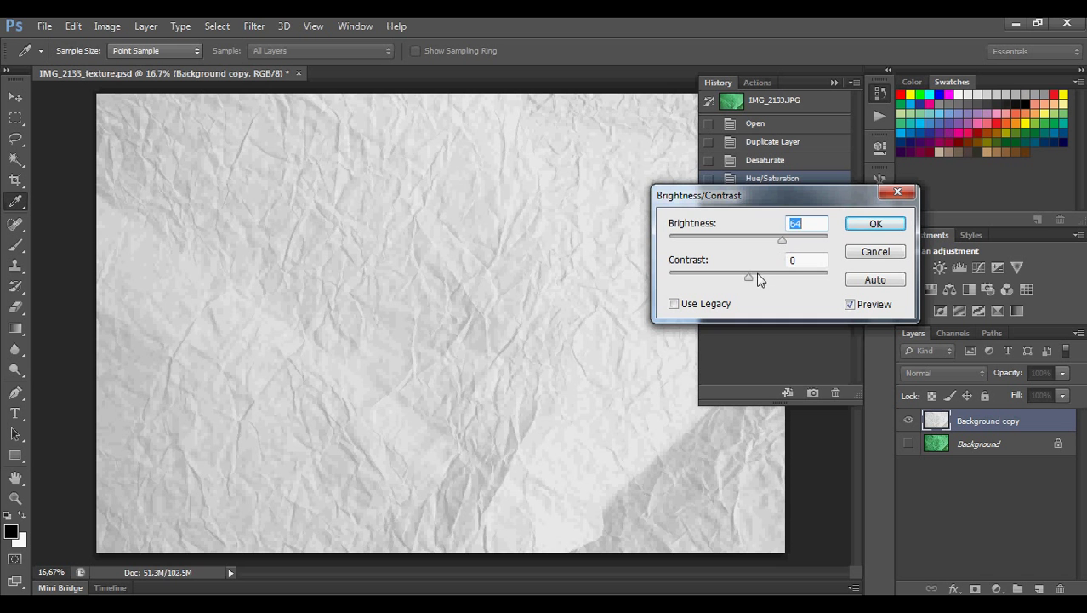
{"action": "left_click_drag", "start_coordinate": [759, 280], "coordinate": [814, 283]}
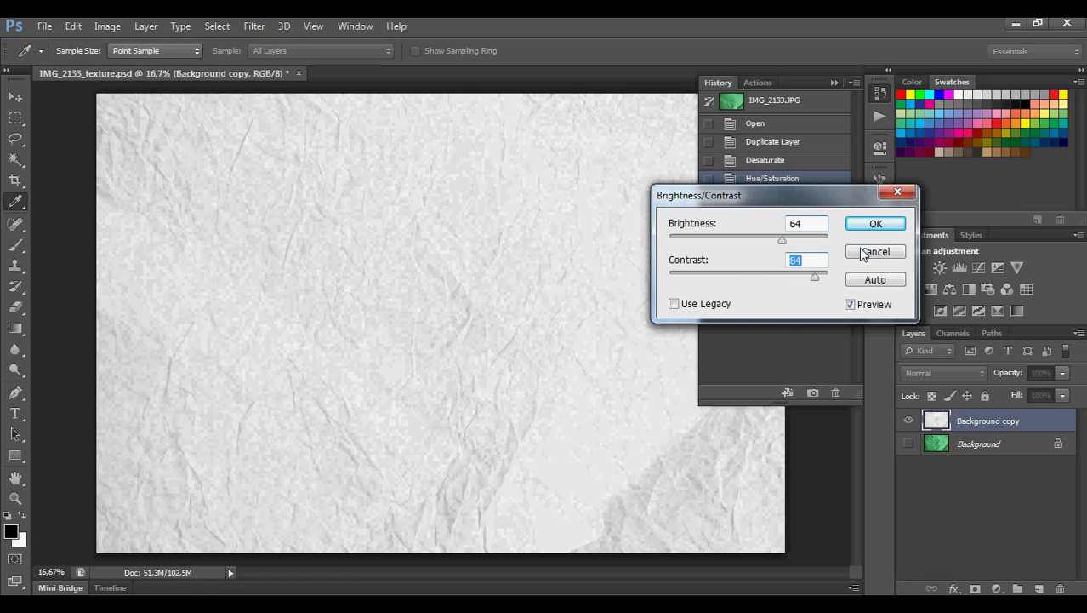
{"action": "left_click", "coordinate": [876, 224]}
{"action": "key", "text": "a"}
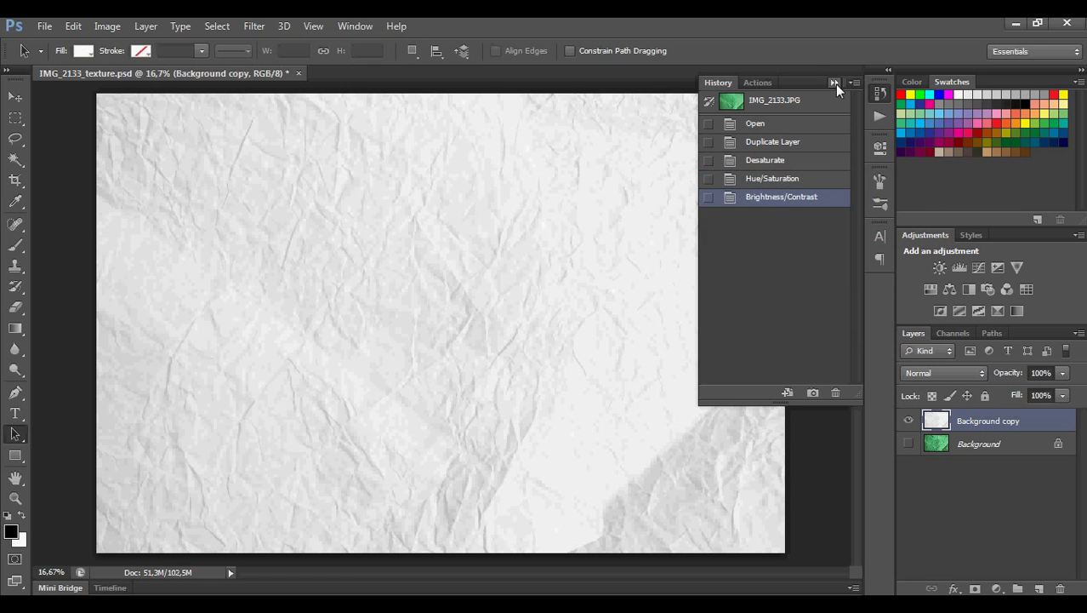
{"action": "left_click", "coordinate": [835, 83]}
Save a copy of the texture as IMG_2133_fon.jpg in JPEG format without the embedded sRGB ICC profile.
{"action": "left_click", "coordinate": [44, 25]}
{"action": "left_click", "coordinate": [92, 218]}
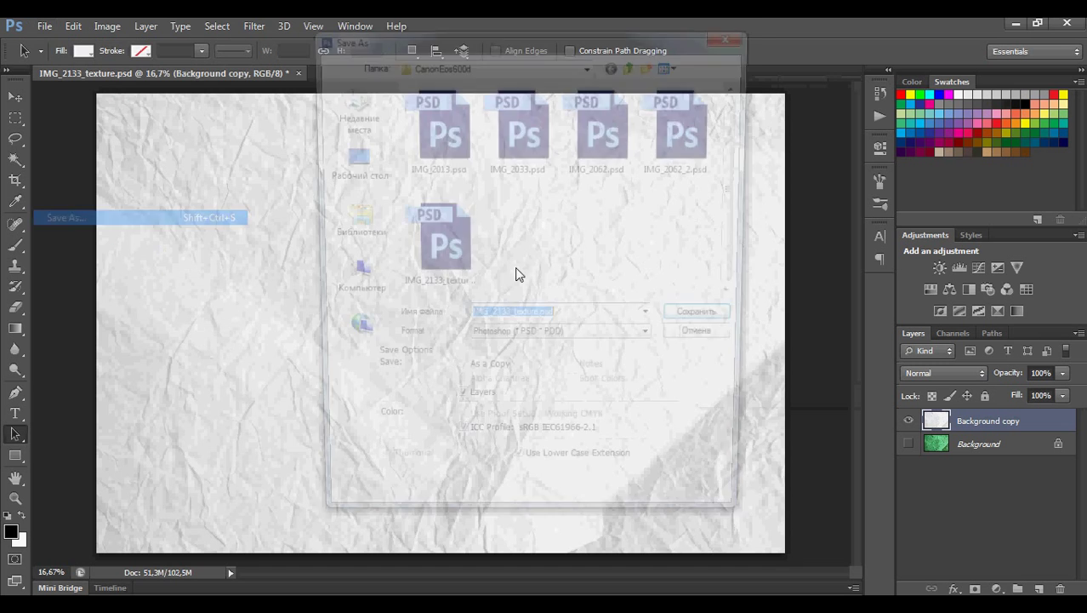
{"action": "left_click", "coordinate": [539, 320]}
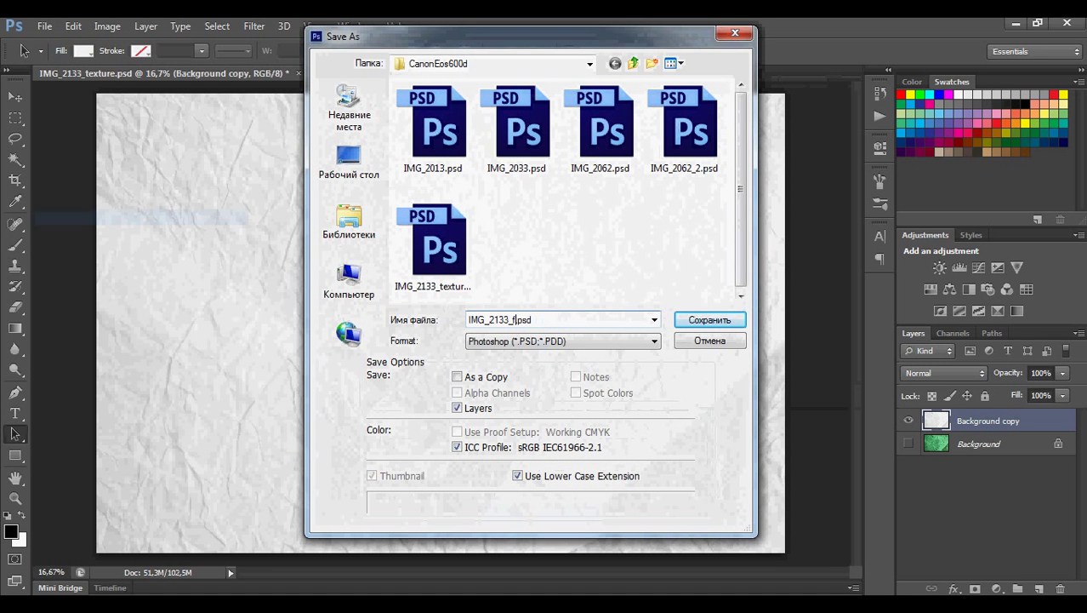
{"action": "left_click", "coordinate": [536, 341]}
{"action": "left_click", "coordinate": [527, 451]}
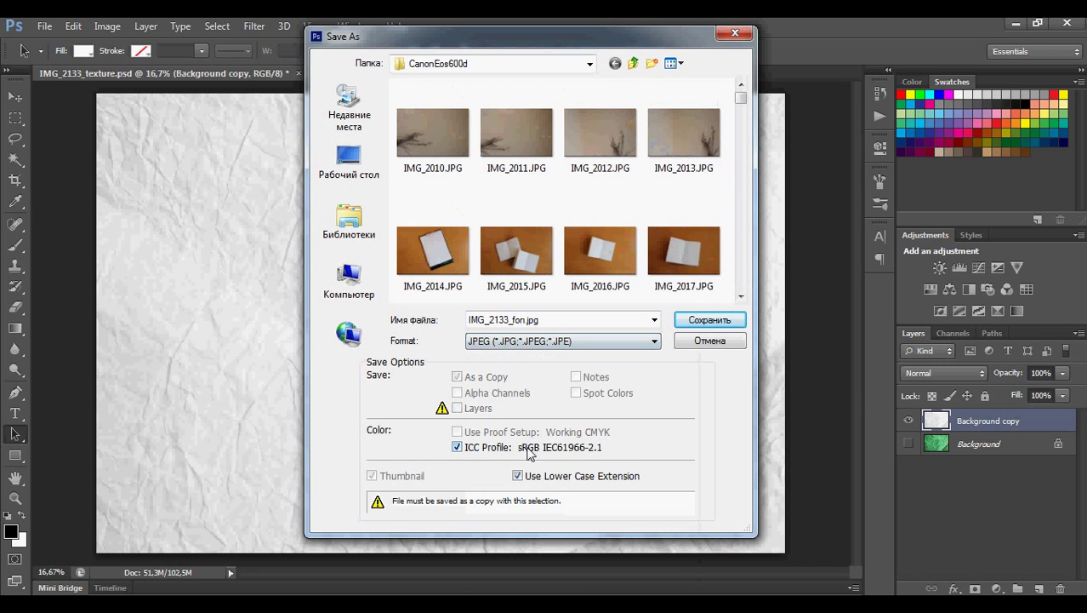
{"action": "left_click", "coordinate": [725, 322]}
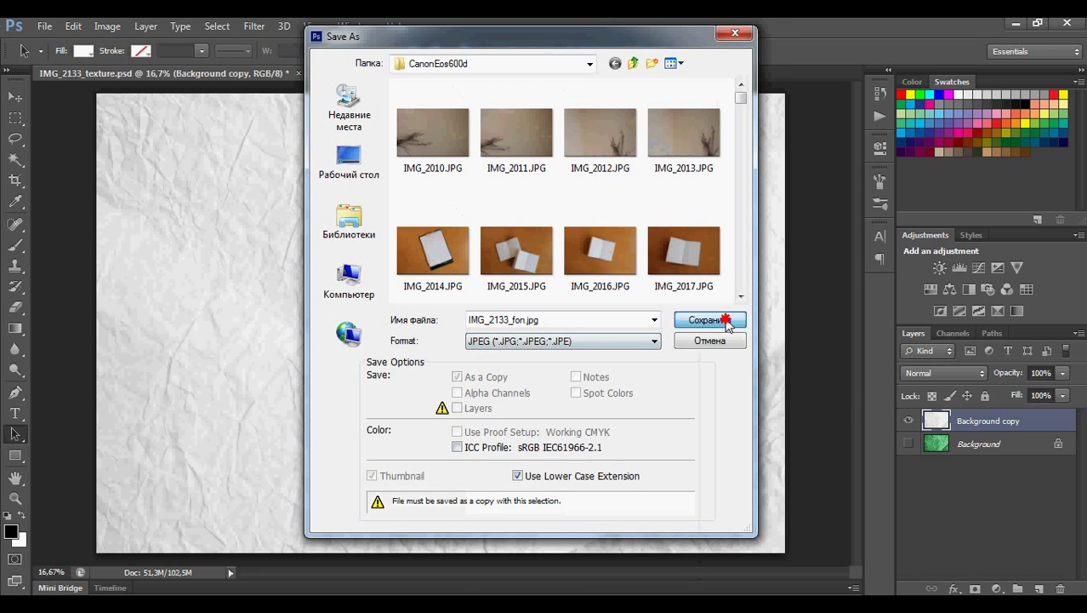
{"action": "left_click", "coordinate": [653, 168]}
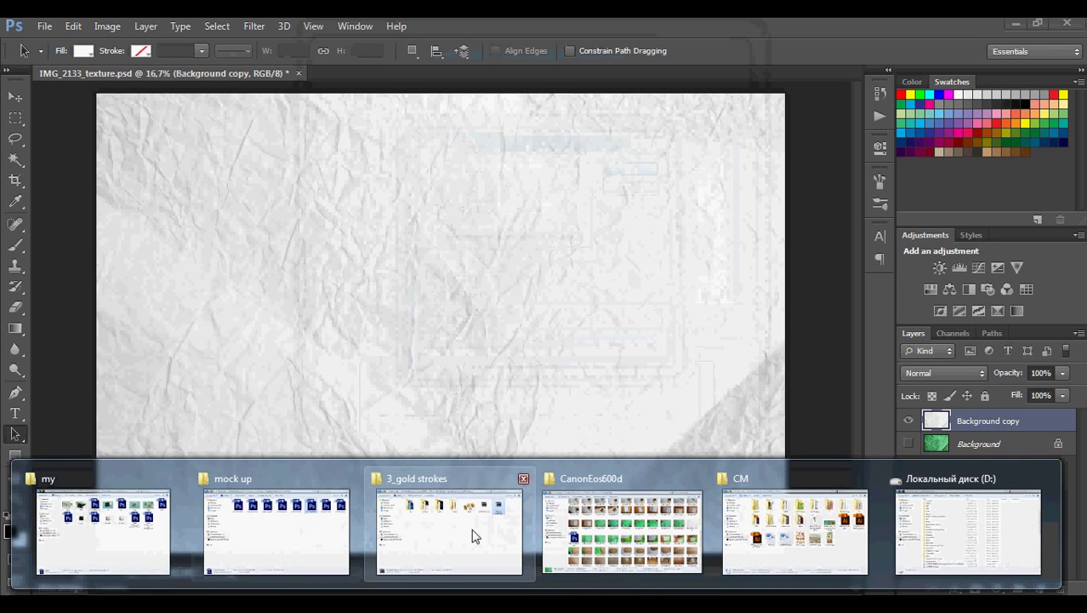
Switch to the 3_gold strokes folder in Windows Explorer, open its patterns subfolder and show the files as large icons.
{"action": "mouse_move", "coordinate": [481, 535]}
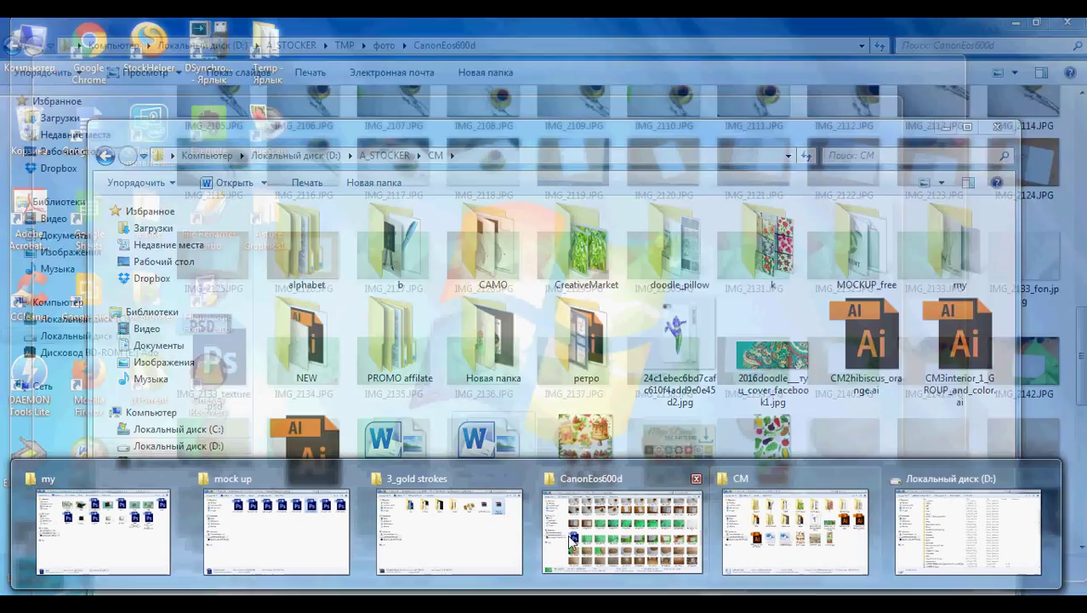
{"action": "mouse_move", "coordinate": [298, 541]}
{"action": "left_click", "coordinate": [391, 535]}
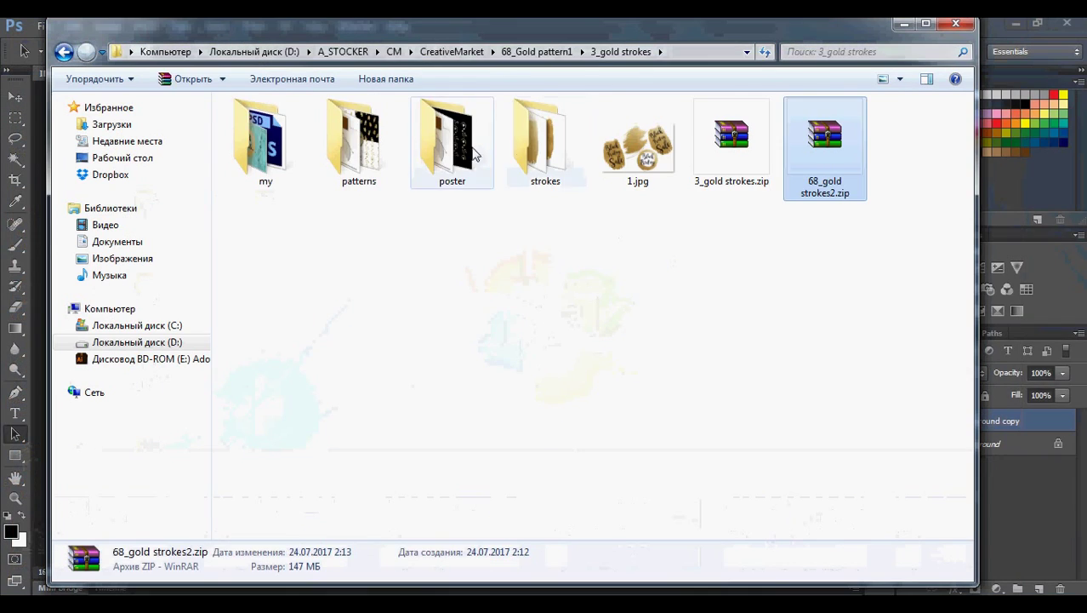
{"action": "double_click", "coordinate": [378, 163]}
{"action": "right_click", "coordinate": [843, 194]}
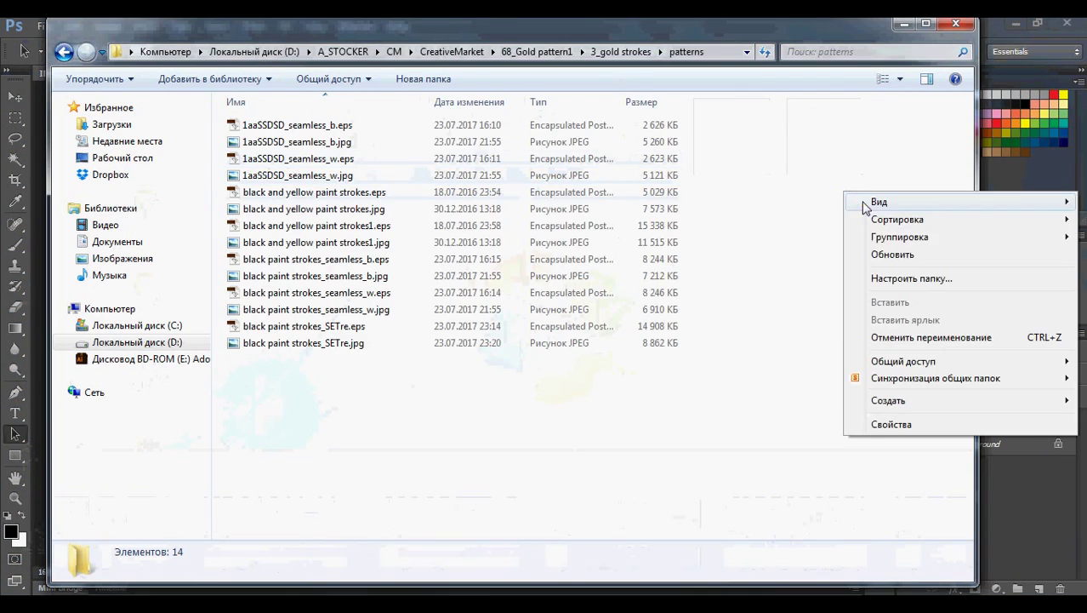
{"action": "mouse_move", "coordinate": [879, 202]}
{"action": "left_click", "coordinate": [757, 219]}
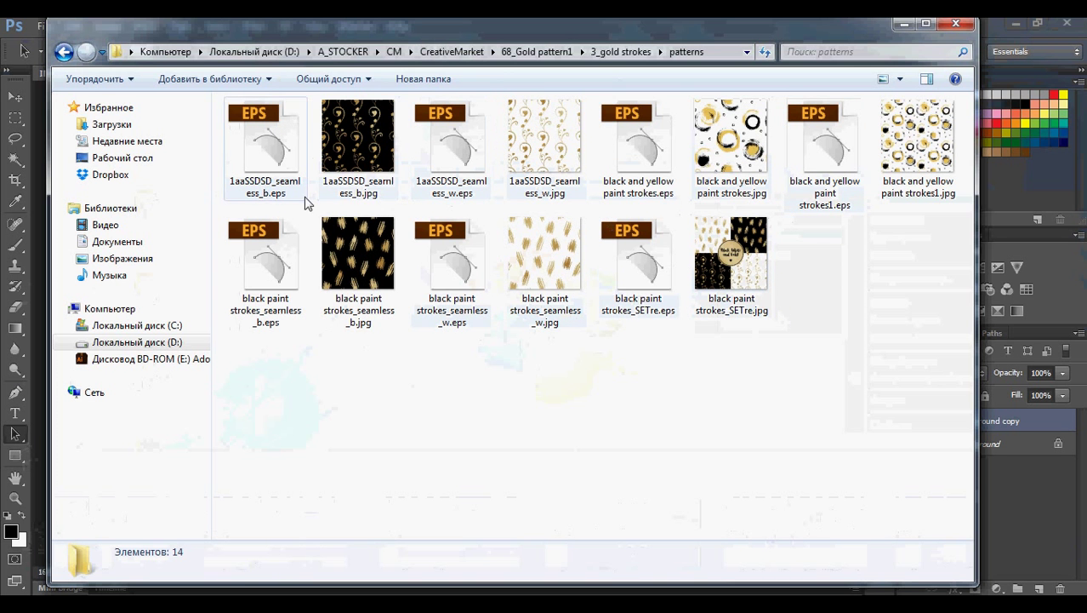
Try to place black paint strokes_seamless_b.jpg from the patterns folder into the open texture document.
{"action": "left_click", "coordinate": [255, 162]}
{"action": "left_click", "coordinate": [358, 146]}
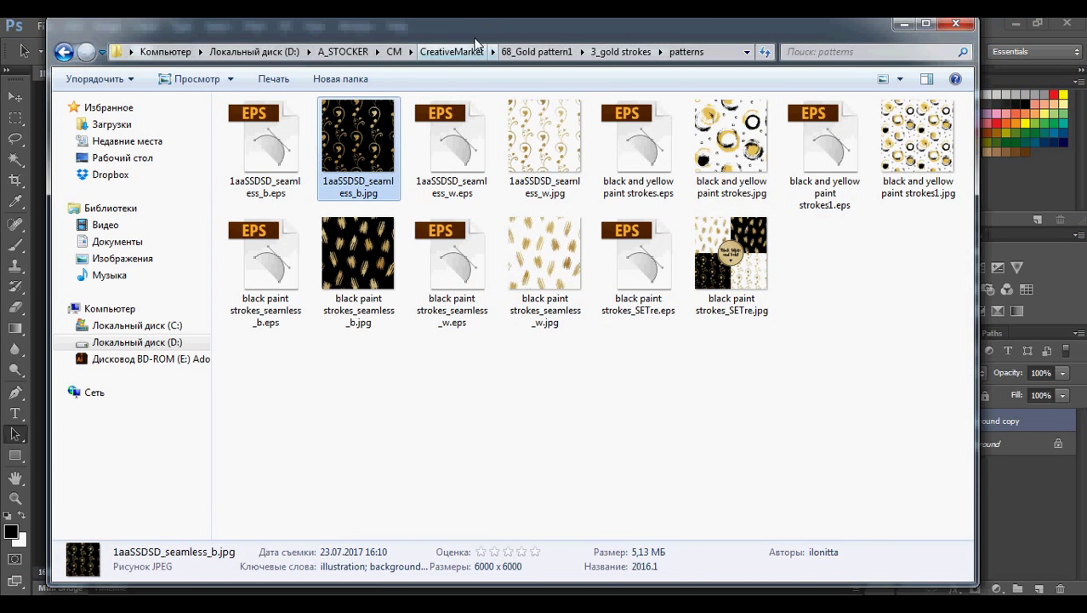
{"action": "left_click_drag", "start_coordinate": [498, 32], "coordinate": [733, 106]}
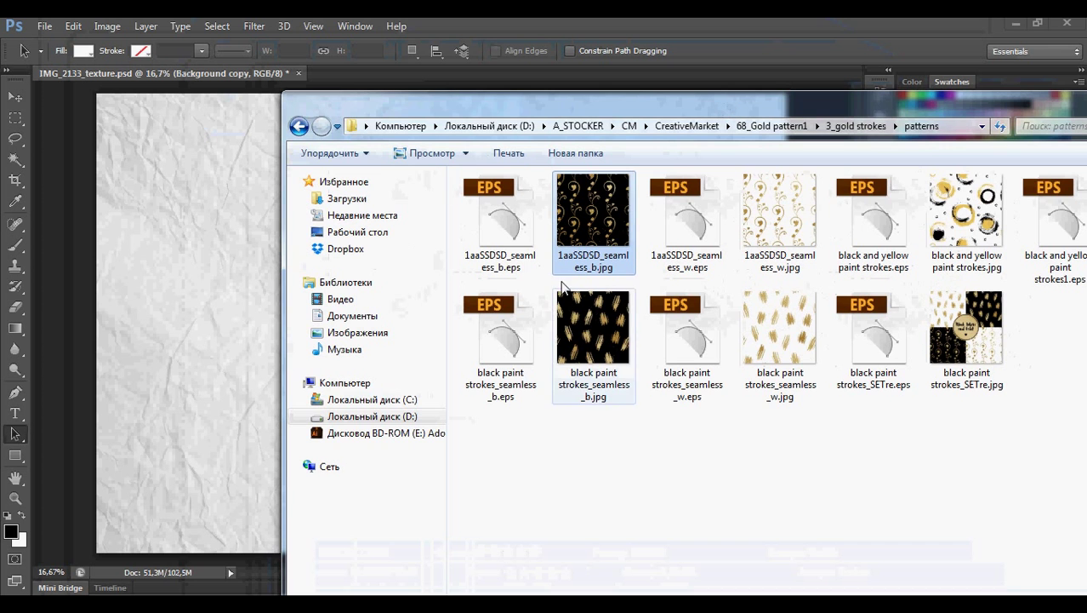
{"action": "mouse_move", "coordinate": [1004, 108]}
{"action": "left_mouse_down"}
{"action": "mouse_move", "coordinate": [895, 164]}
{"action": "mouse_move", "coordinate": [942, 142]}
{"action": "left_mouse_up"}
{"action": "left_click", "coordinate": [728, 357]}
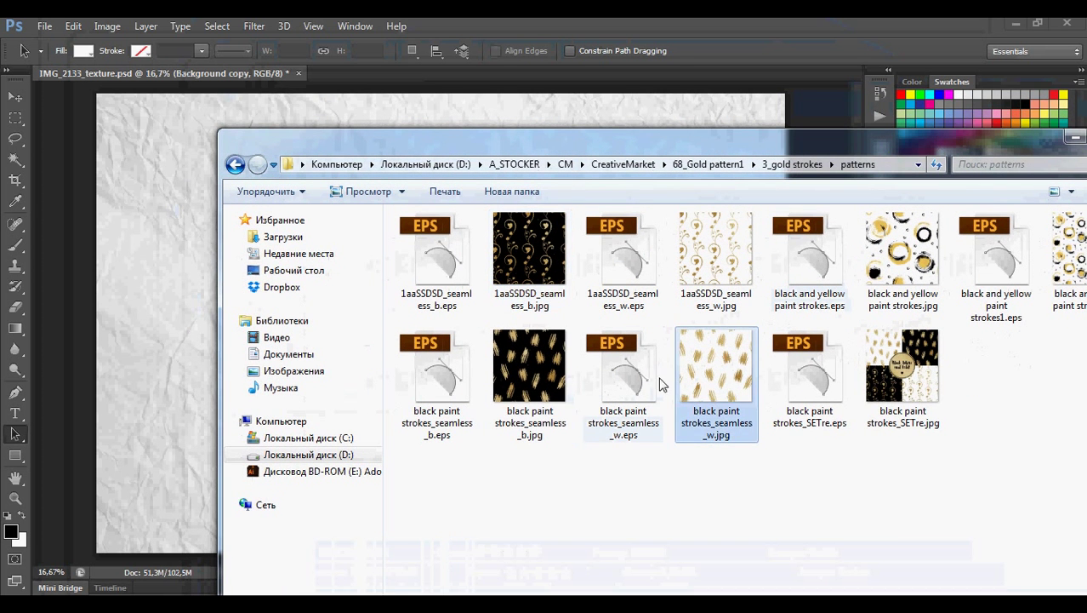
{"action": "left_click", "coordinate": [535, 385]}
{"action": "mouse_move", "coordinate": [553, 361]}
{"action": "left_mouse_down"}
{"action": "mouse_move", "coordinate": [145, 351]}
{"action": "mouse_move", "coordinate": [151, 376]}
{"action": "left_mouse_up"}
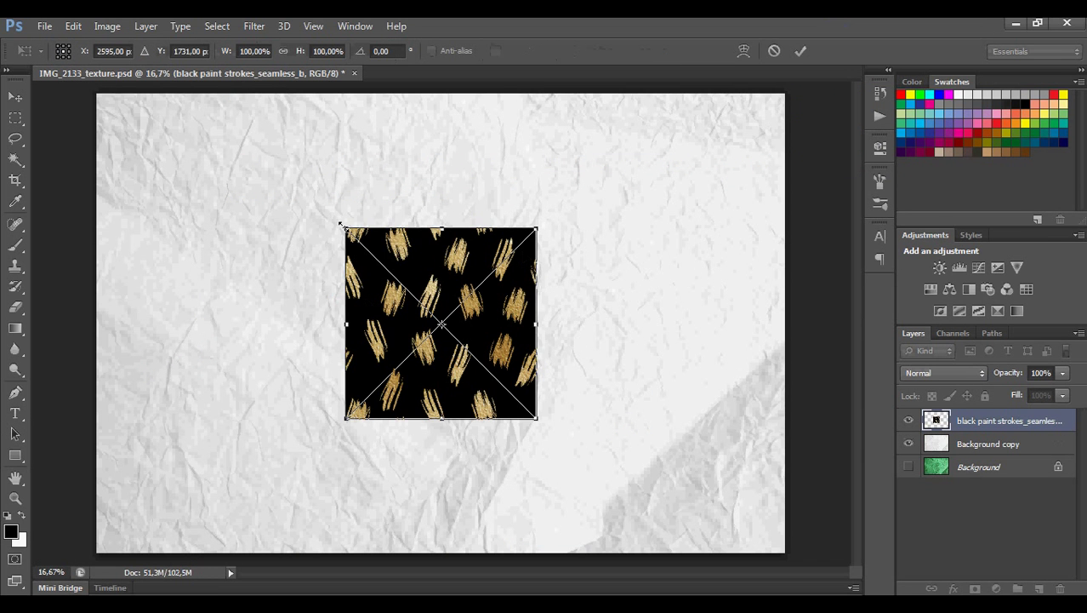
{"action": "key", "text": "Escape"}
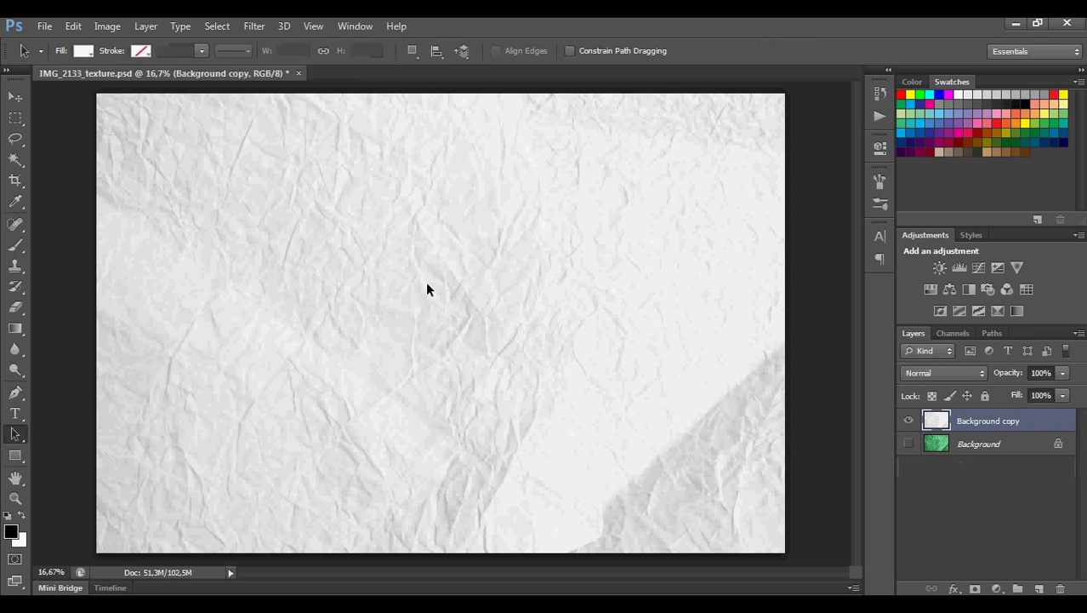
Crop the image to the 1160 × 772 ratio in landscape orientation.
{"action": "left_click", "coordinate": [107, 25]}
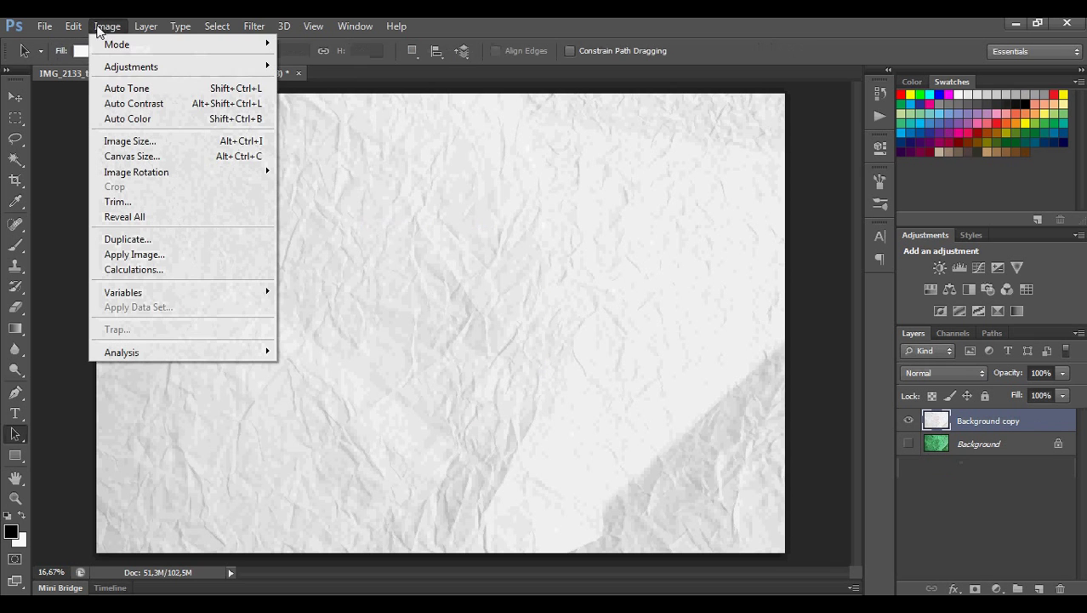
{"action": "left_click", "coordinate": [15, 181]}
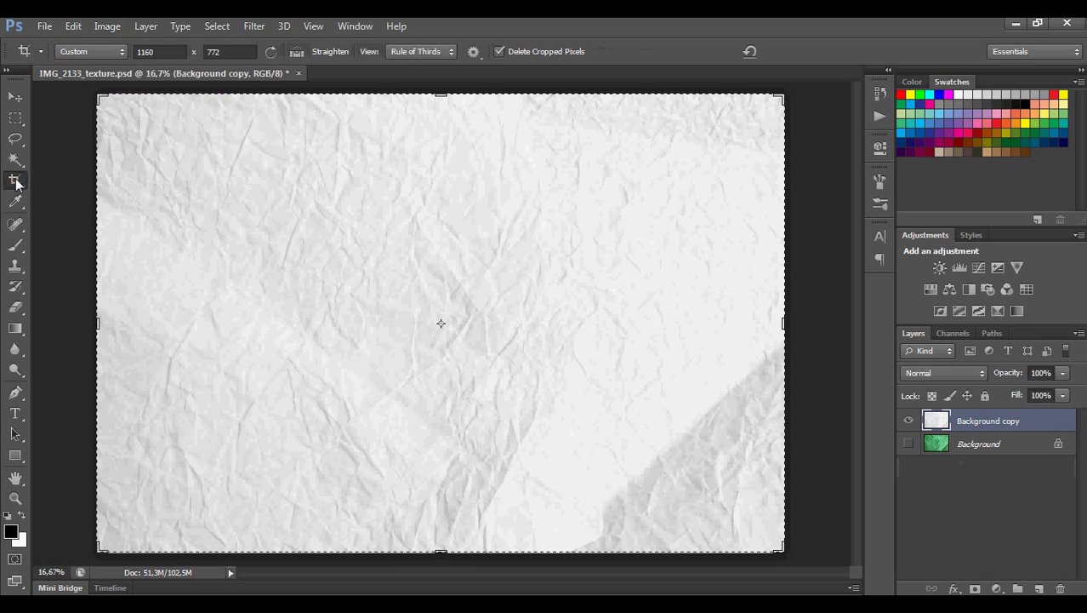
{"action": "left_click", "coordinate": [152, 52]}
{"action": "left_click", "coordinate": [222, 50]}
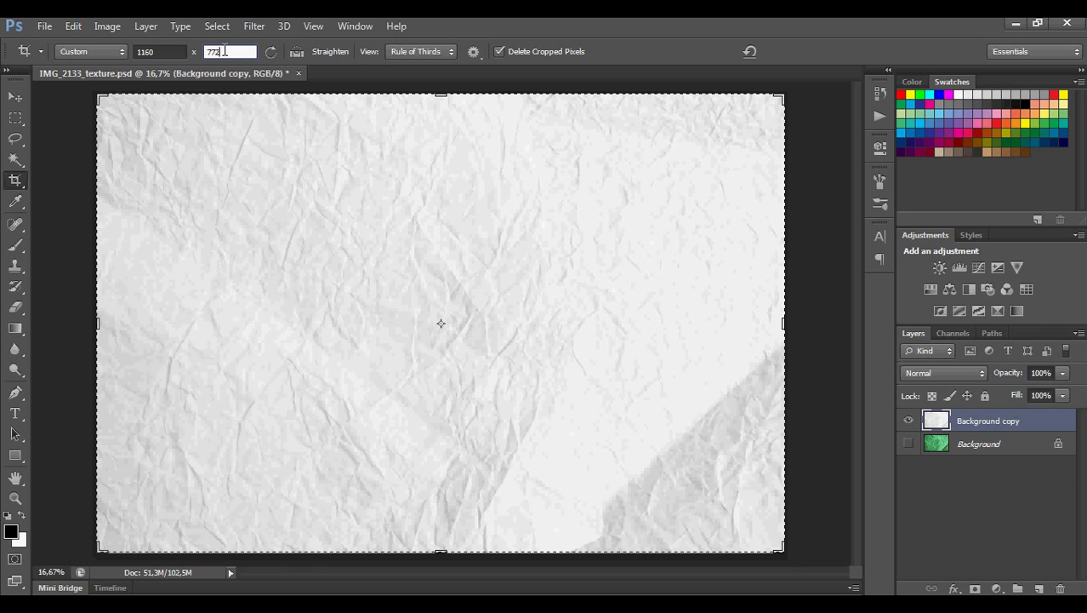
{"action": "left_click", "coordinate": [272, 53]}
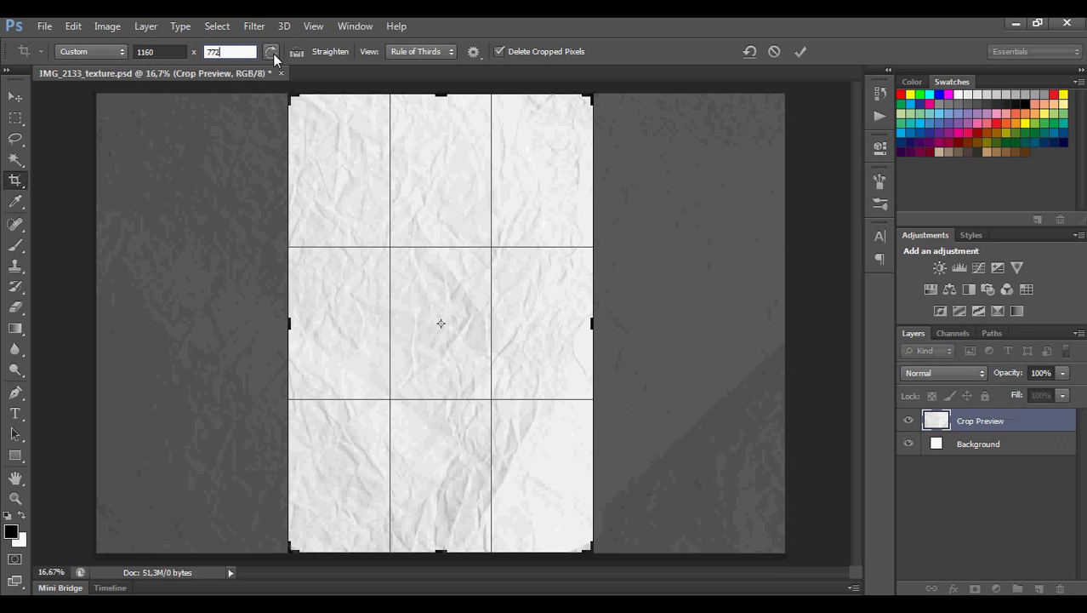
{"action": "left_click", "coordinate": [272, 53]}
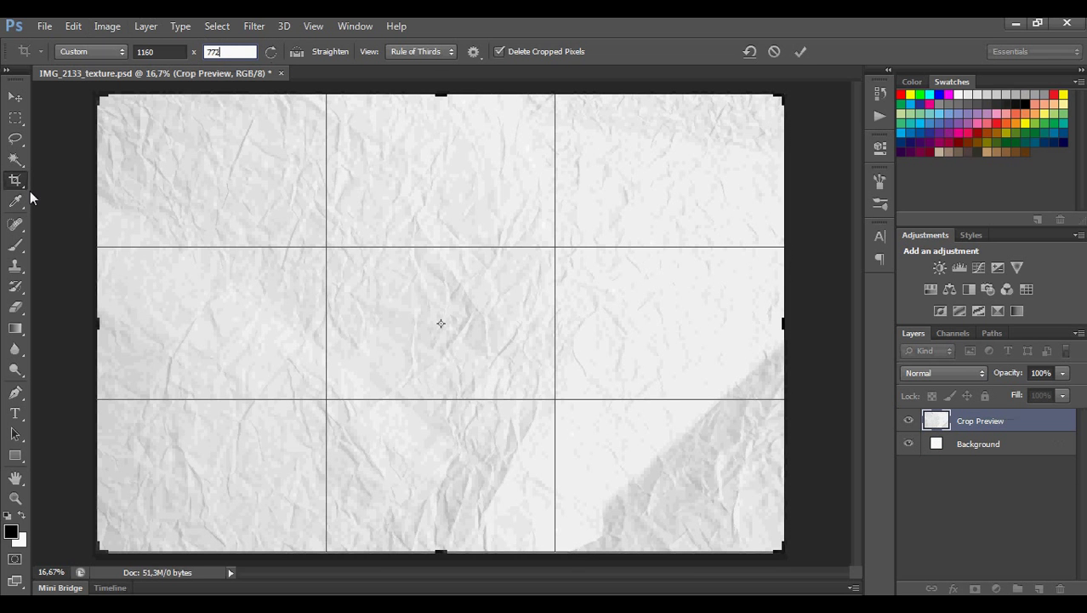
{"action": "left_click", "coordinate": [44, 27]}
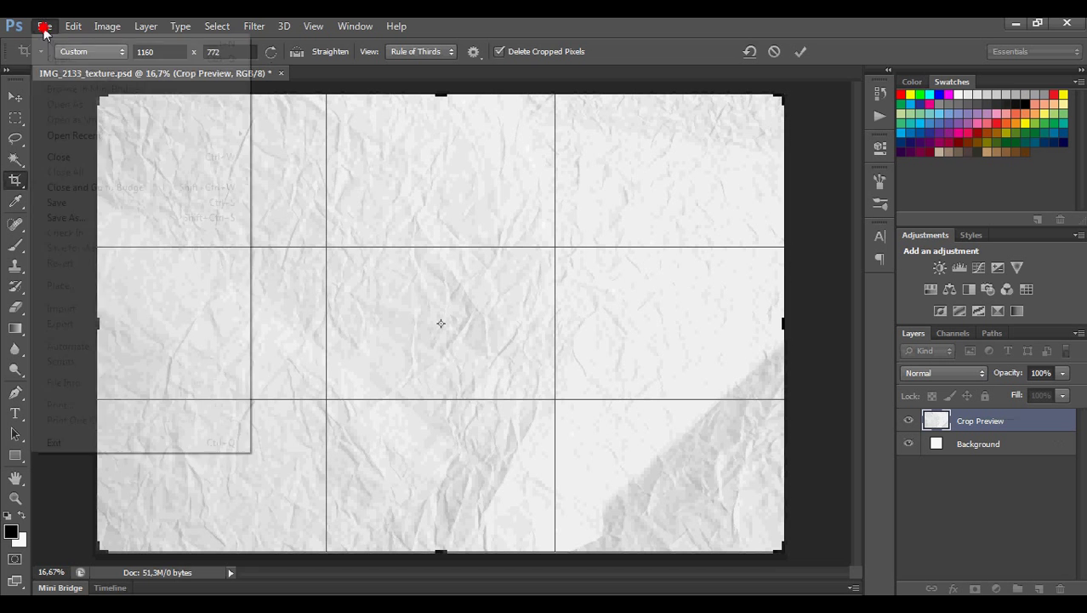
{"action": "left_click", "coordinate": [44, 27]}
{"action": "left_click", "coordinate": [106, 29]}
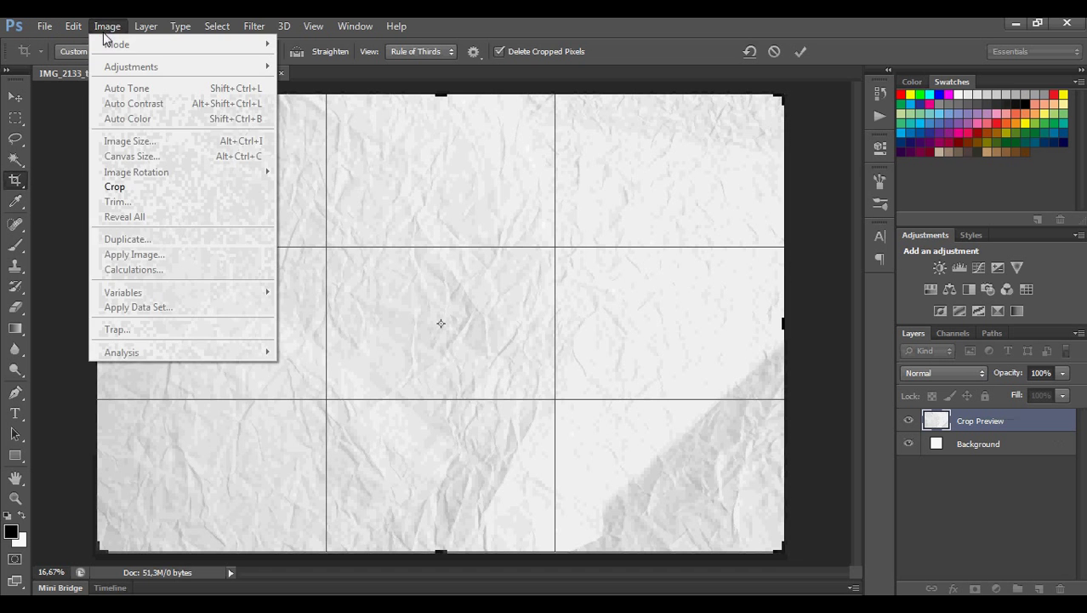
{"action": "left_click", "coordinate": [106, 29]}
{"action": "left_click", "coordinate": [15, 435]}
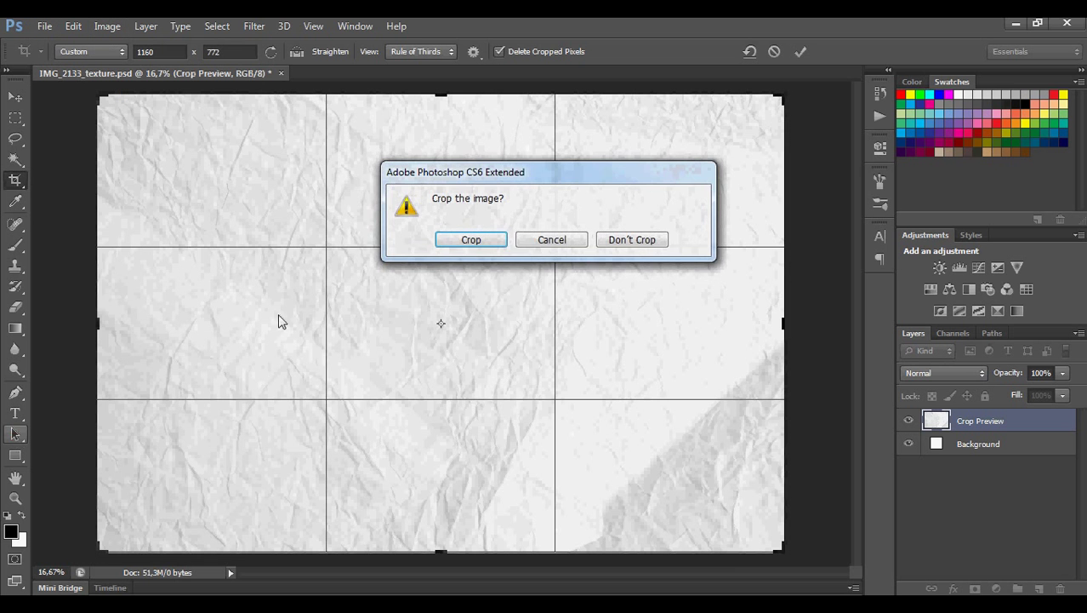
{"action": "left_click", "coordinate": [482, 241]}
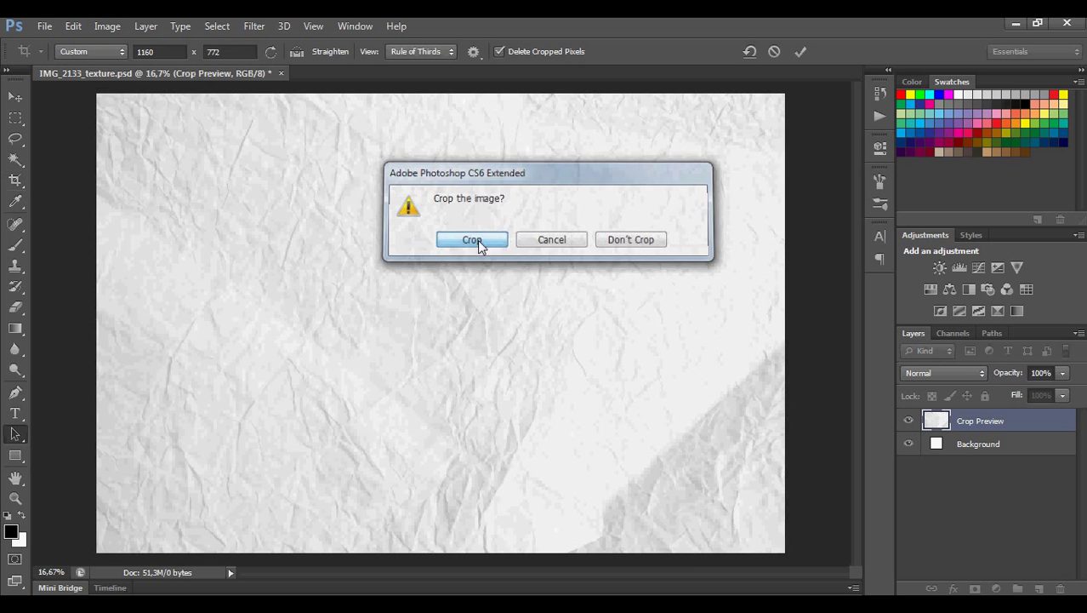
Resize the image to a width of 1160 pixels at 300 pixels/inch, keeping the proportions constrained.
{"action": "left_click", "coordinate": [108, 29]}
{"action": "left_click", "coordinate": [158, 140]}
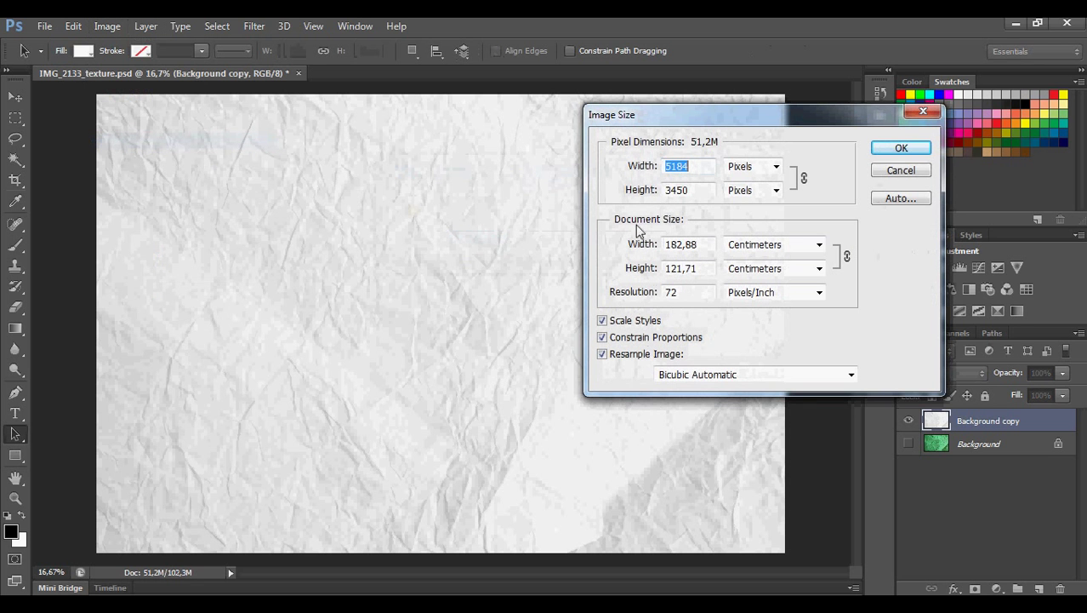
{"action": "key", "text": "End"}
{"action": "key", "text": "Num_Lock"}
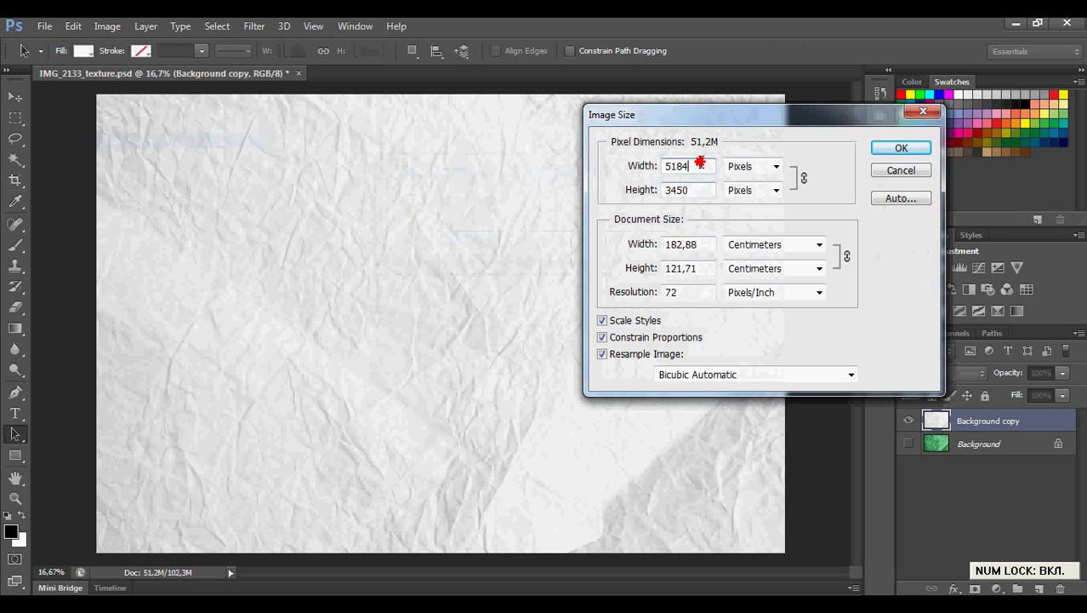
{"action": "double_click", "coordinate": [689, 166]}
{"action": "type", "text": "1160"}
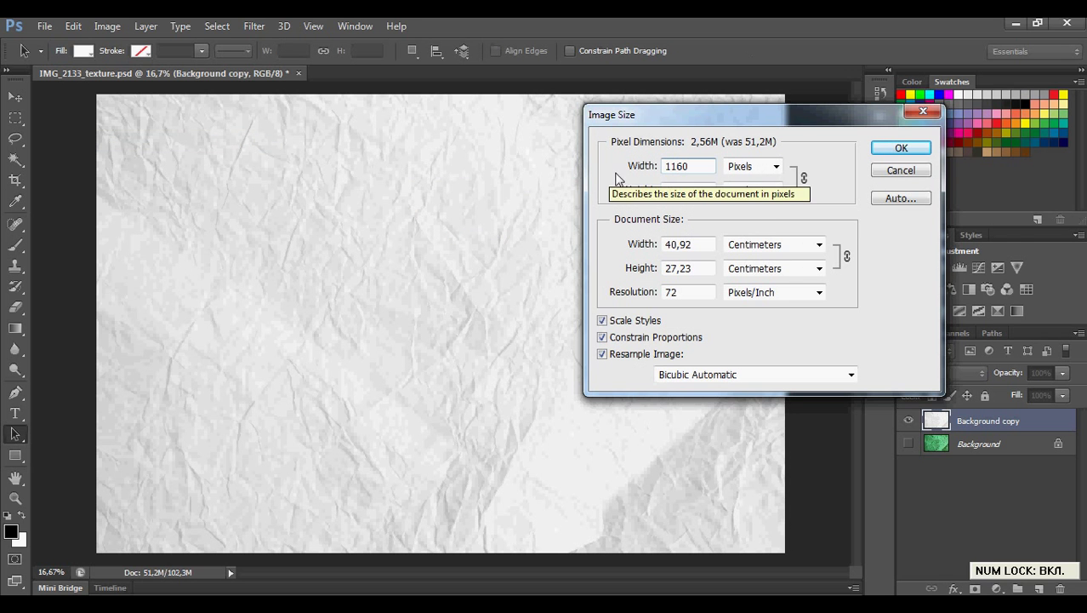
{"action": "double_click", "coordinate": [685, 292]}
{"action": "type", "text": "300"}
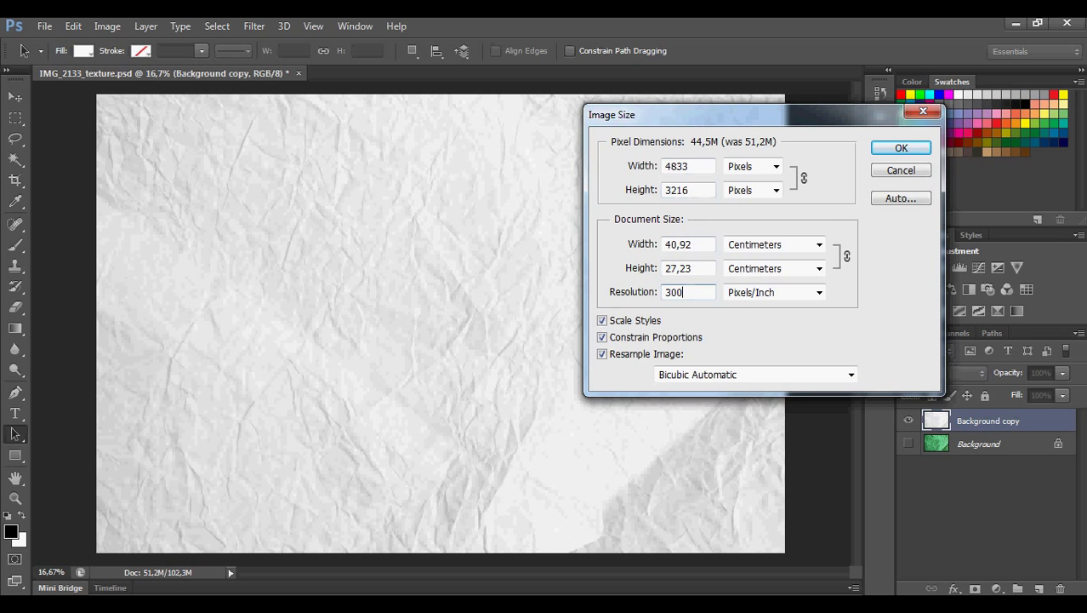
{"action": "double_click", "coordinate": [687, 167]}
{"action": "type", "text": "1160"}
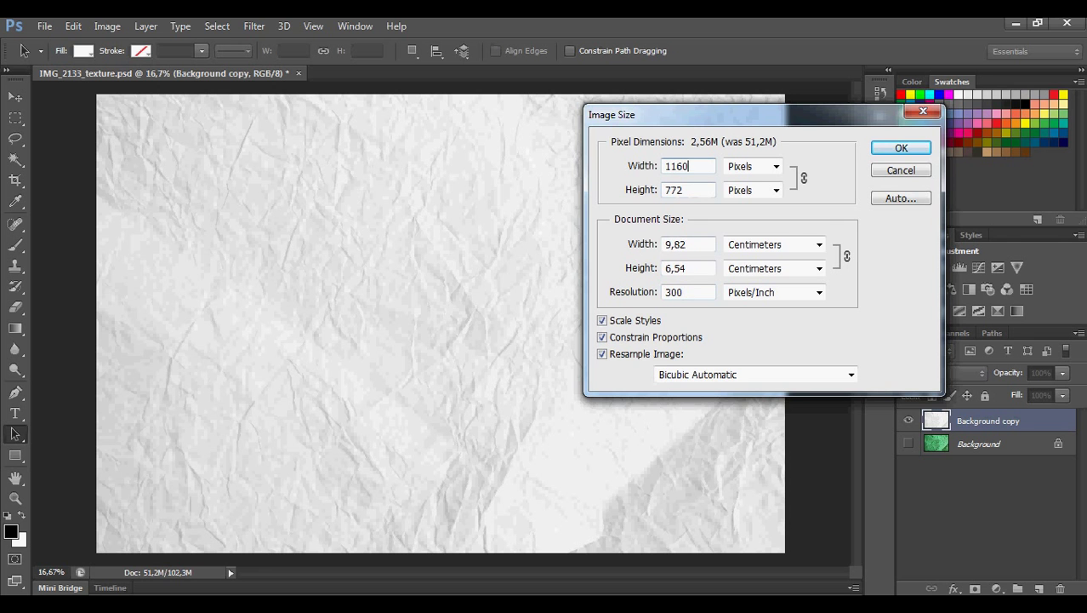
{"action": "left_click", "coordinate": [901, 149]}
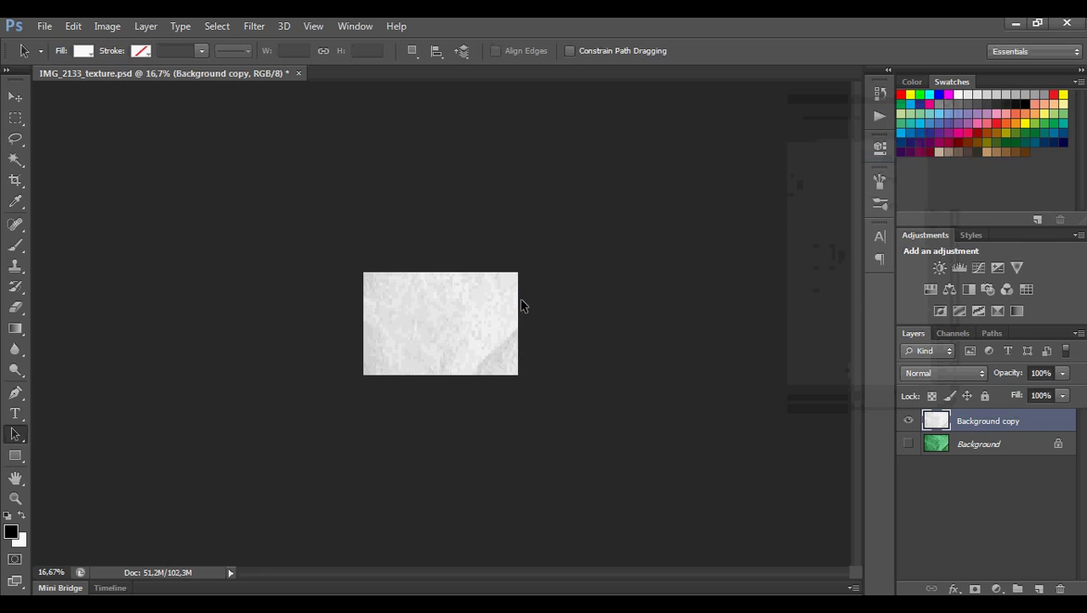
Place black paint strokes_seamless_b.jpg from the patterns folder into the open texture document.
{"action": "key", "text": "ctrl+plus"}
{"action": "key", "text": "ctrl+plus"}
{"action": "key", "text": "ctrl+plus"}
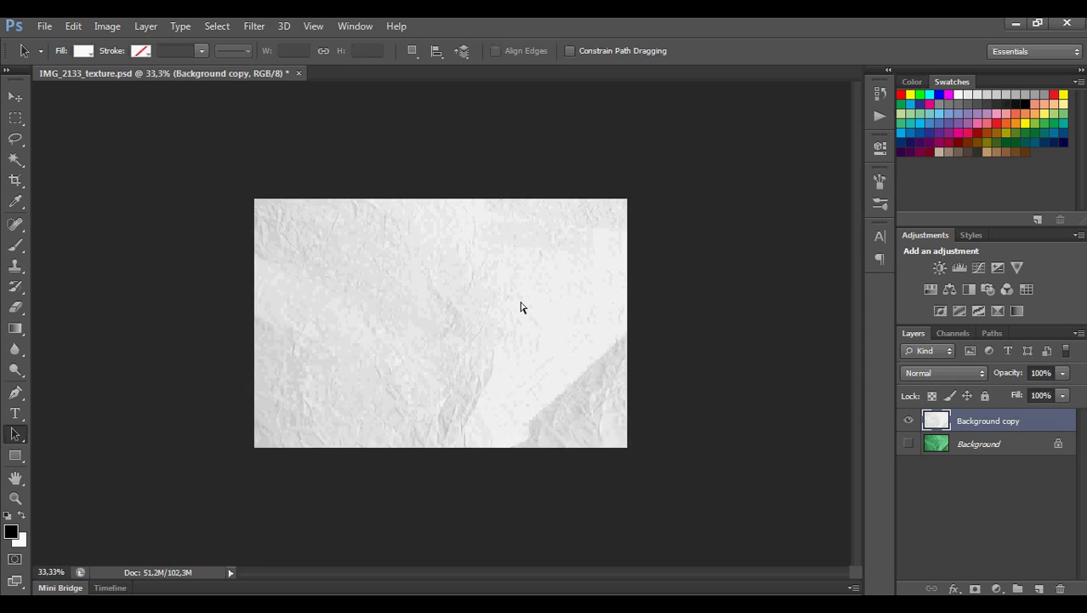
{"action": "key", "text": "ctrl+plus"}
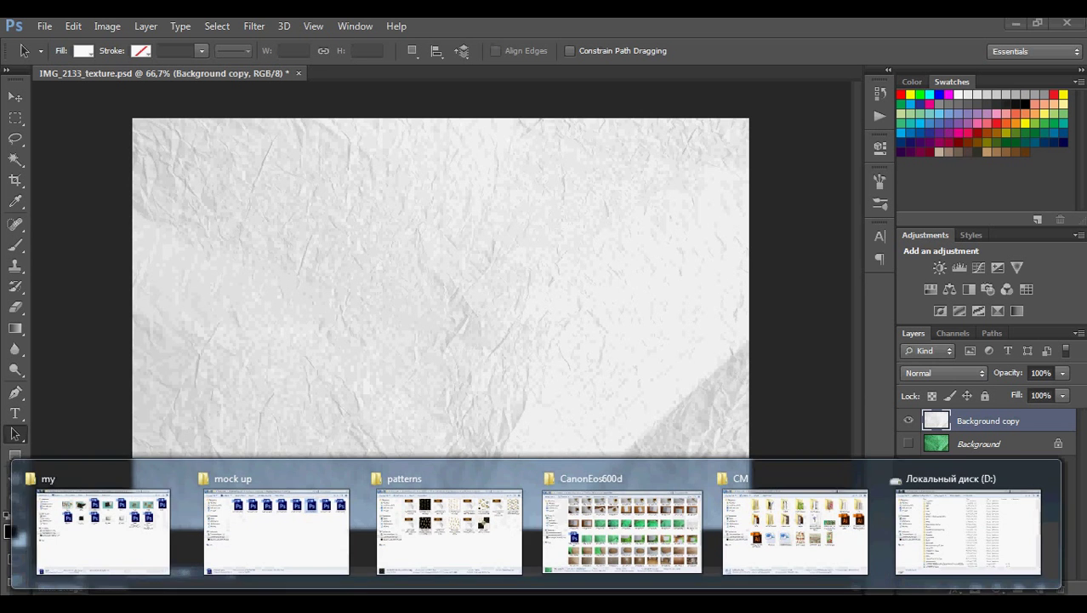
{"action": "mouse_move", "coordinate": [109, 539]}
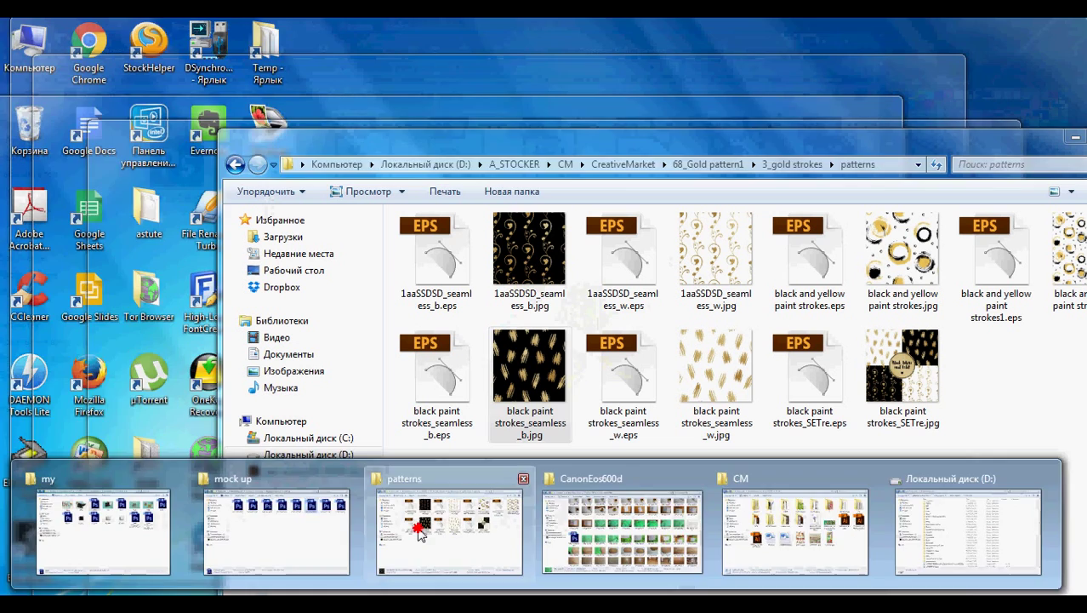
{"action": "left_click", "coordinate": [449, 532]}
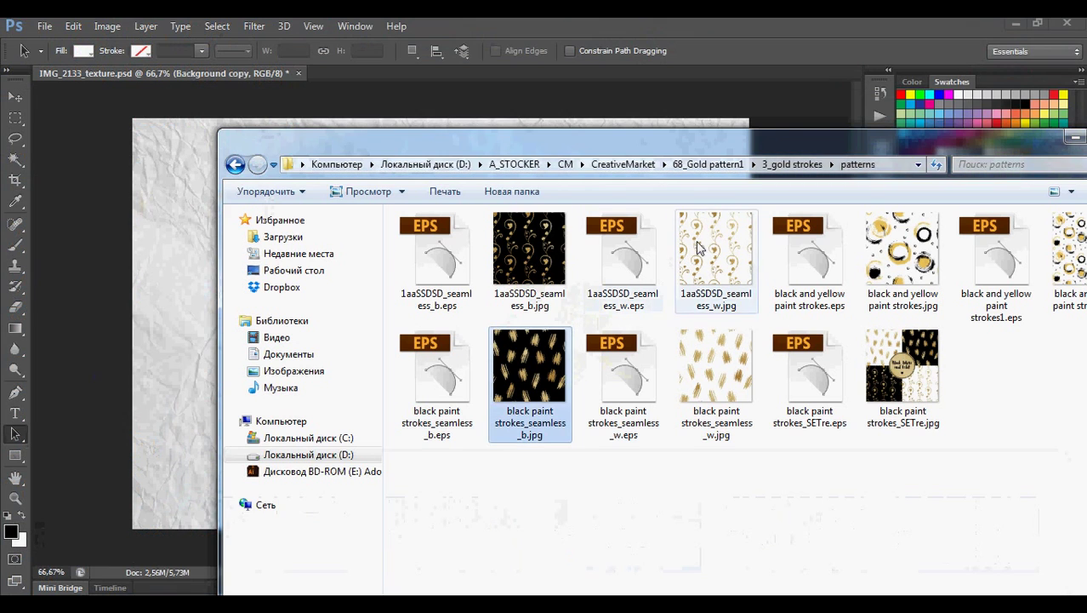
{"action": "left_click_drag", "start_coordinate": [530, 376], "coordinate": [153, 336]}
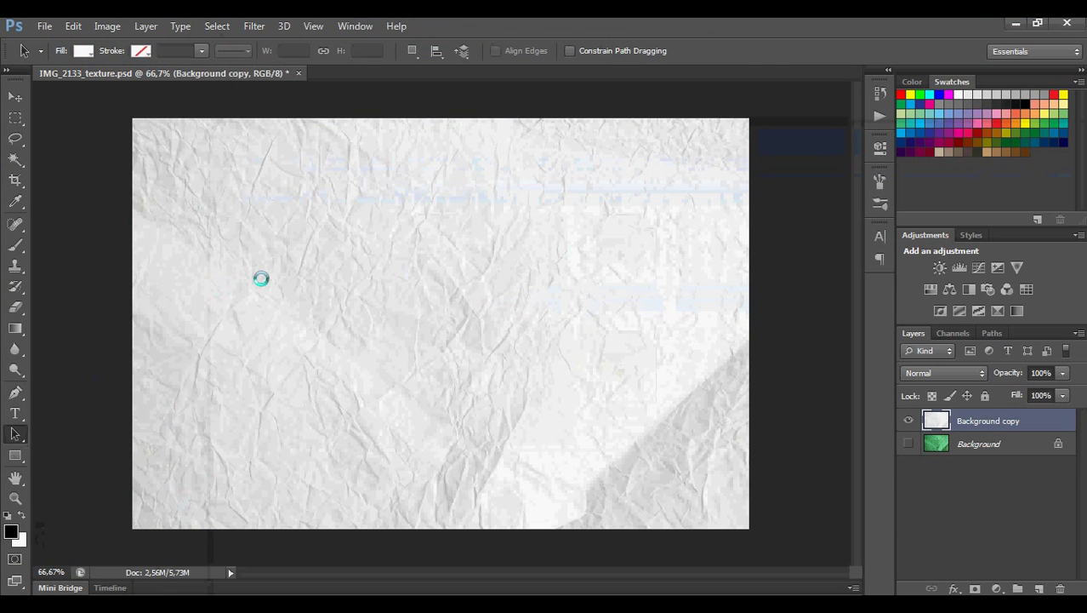
Scale the placed black pattern to 6.98%, rotate it 28.35° and position it over the lower-left corner of the canvas.
{"action": "left_click_drag", "start_coordinate": [646, 119], "coordinate": [518, 366]}
{"action": "left_click_drag", "start_coordinate": [380, 377], "coordinate": [278, 399]}
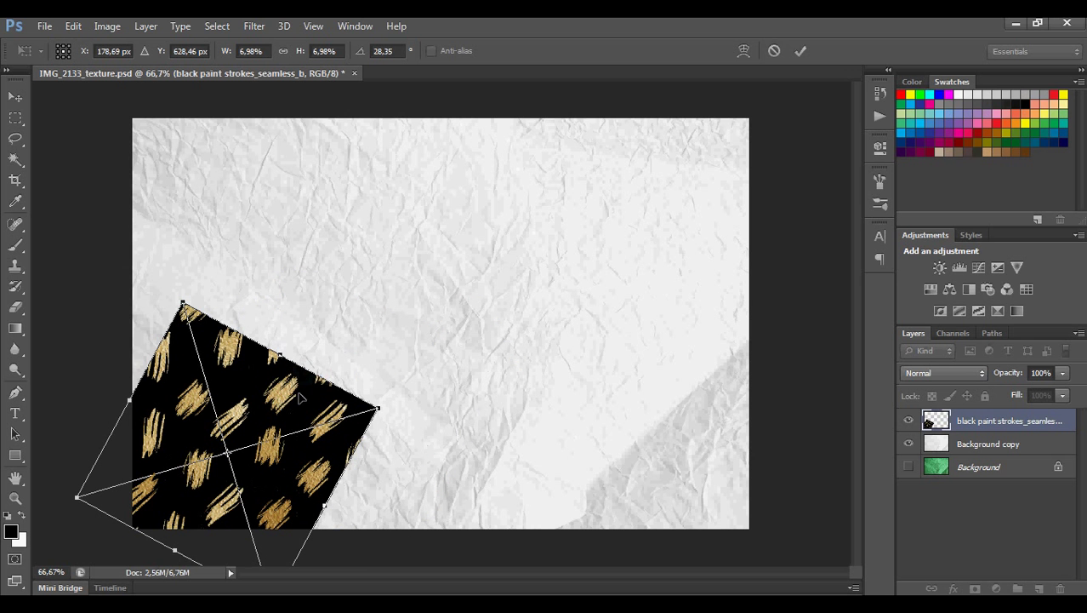
{"action": "key", "text": "Return"}
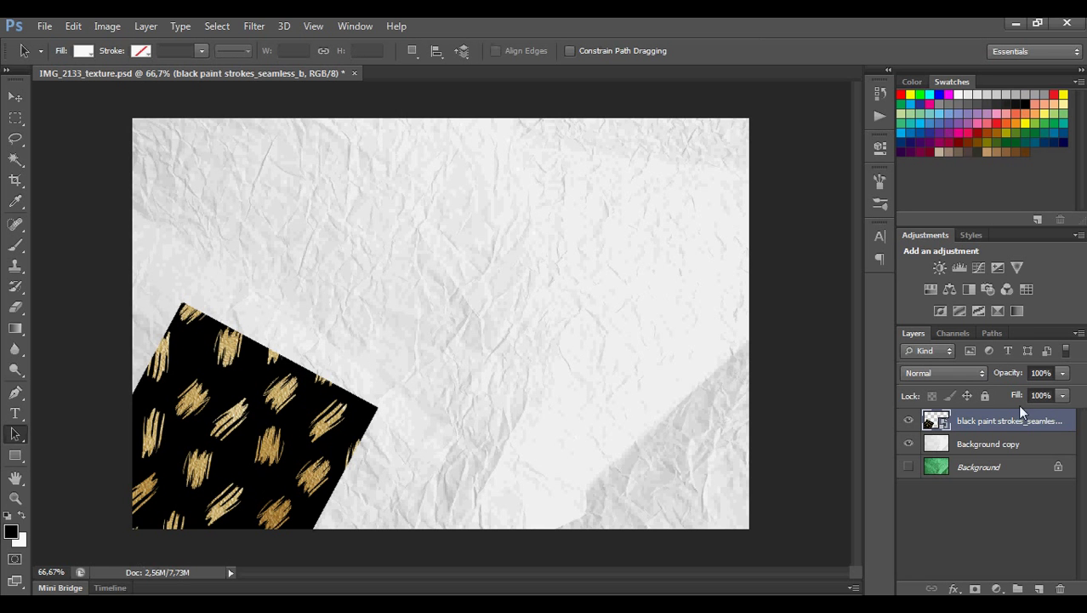
Add a drop shadow to the black pattern layer with 40% opacity, -50° angle, 8 px distance, 4% spread and 6 px size.
{"action": "double_click", "coordinate": [1067, 417]}
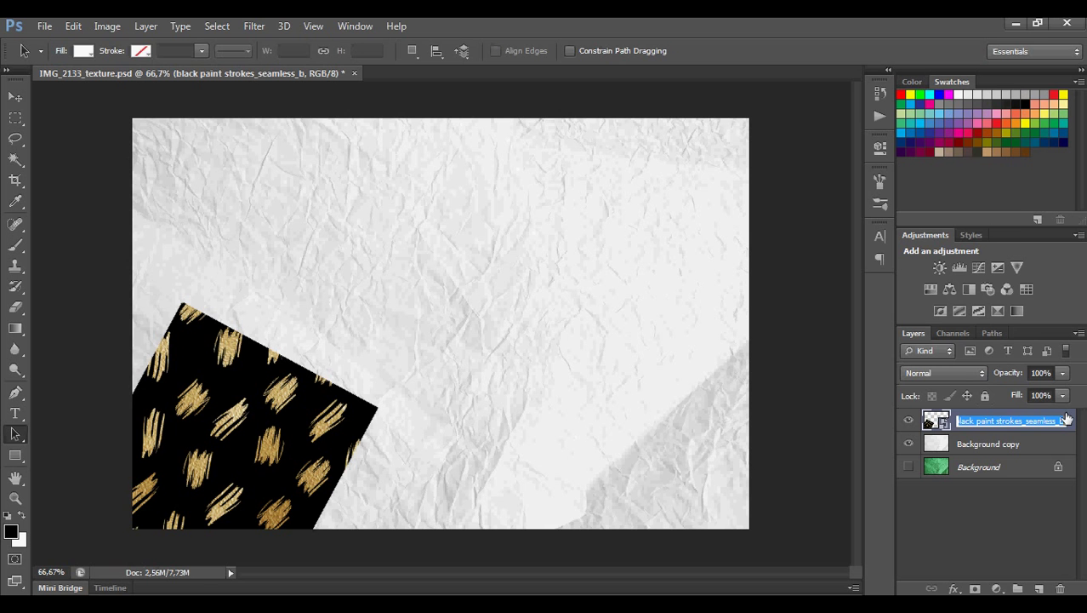
{"action": "double_click", "coordinate": [999, 412]}
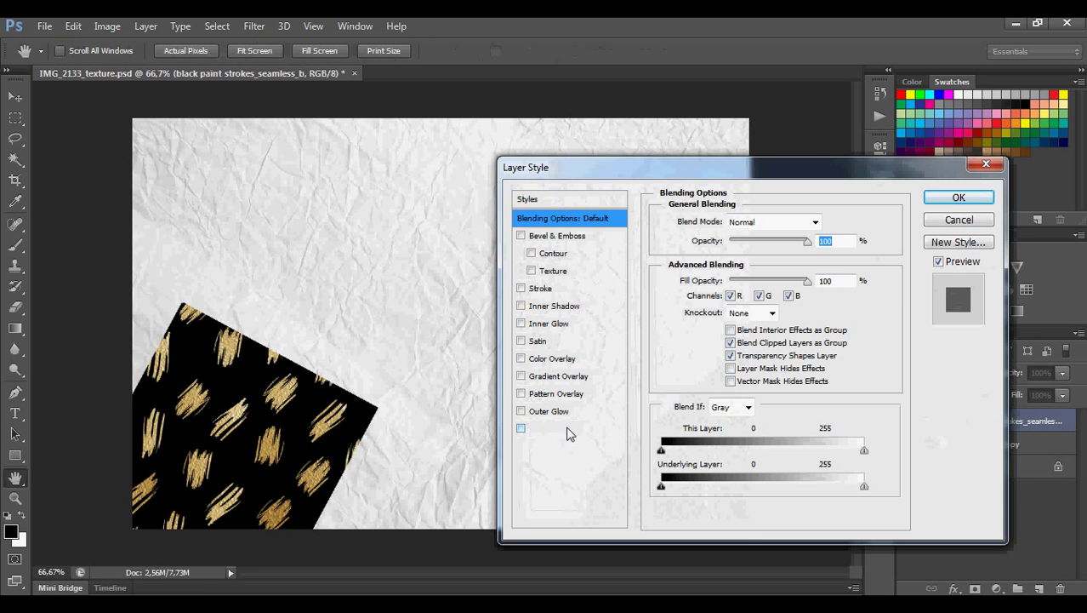
{"action": "mouse_move", "coordinate": [711, 170]}
{"action": "left_mouse_down"}
{"action": "mouse_move", "coordinate": [695, 150]}
{"action": "mouse_move", "coordinate": [700, 168]}
{"action": "left_mouse_up"}
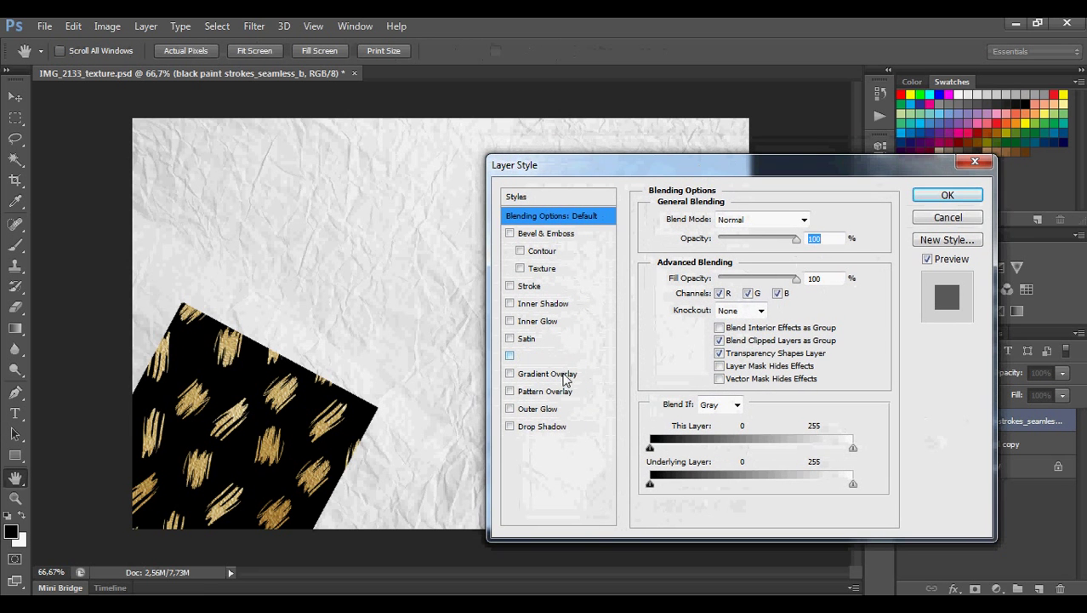
{"action": "left_click", "coordinate": [512, 430]}
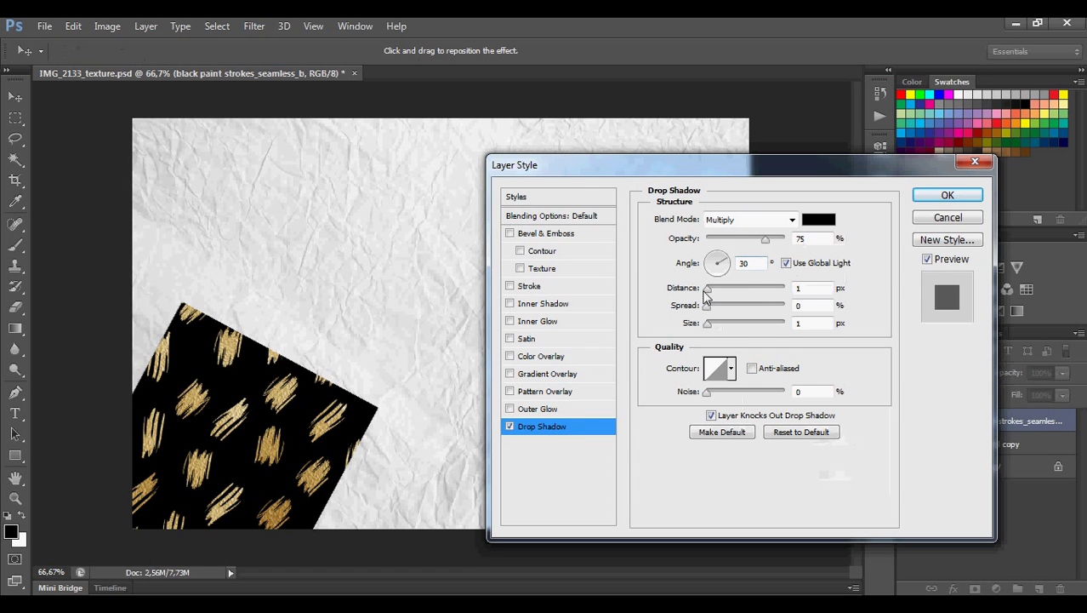
{"action": "left_click_drag", "start_coordinate": [709, 293], "coordinate": [726, 276]}
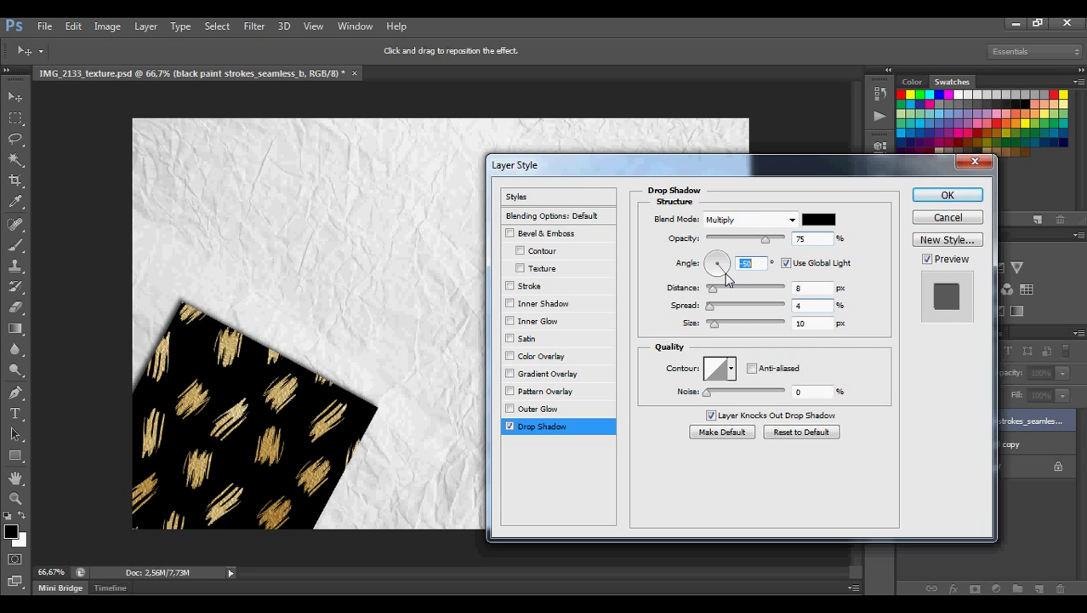
{"action": "left_click", "coordinate": [714, 326]}
{"action": "left_click_drag", "start_coordinate": [714, 332], "coordinate": [712, 332]}
{"action": "left_click_drag", "start_coordinate": [766, 239], "coordinate": [738, 241]}
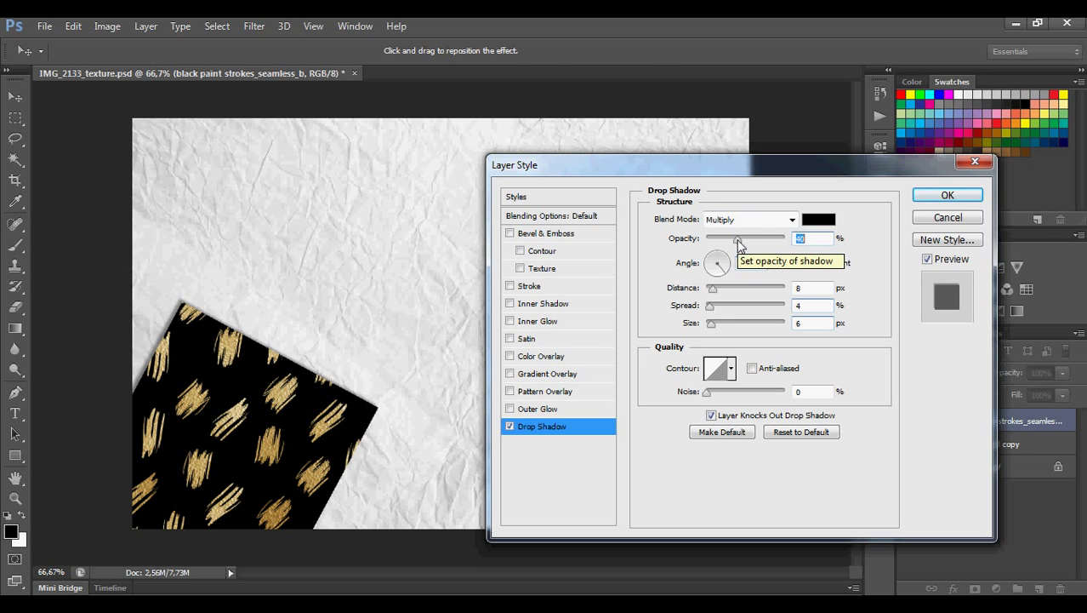
{"action": "left_click", "coordinate": [966, 197]}
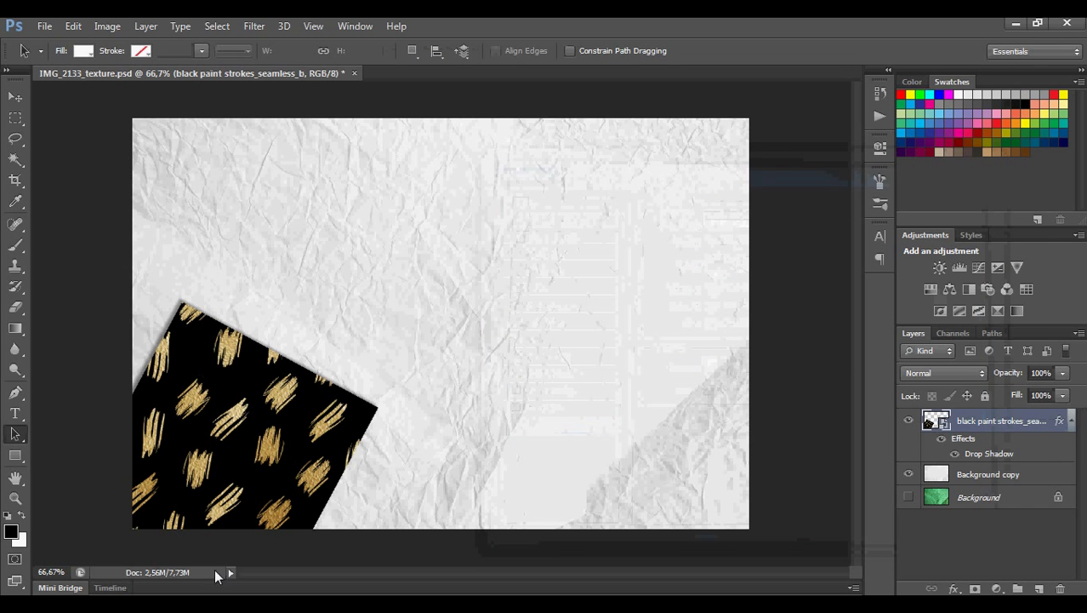
Refine the black pattern's drop shadow to 7 px distance, 0% spread and 9 px size.
{"action": "double_click", "coordinate": [1055, 417]}
{"action": "double_click", "coordinate": [1058, 418]}
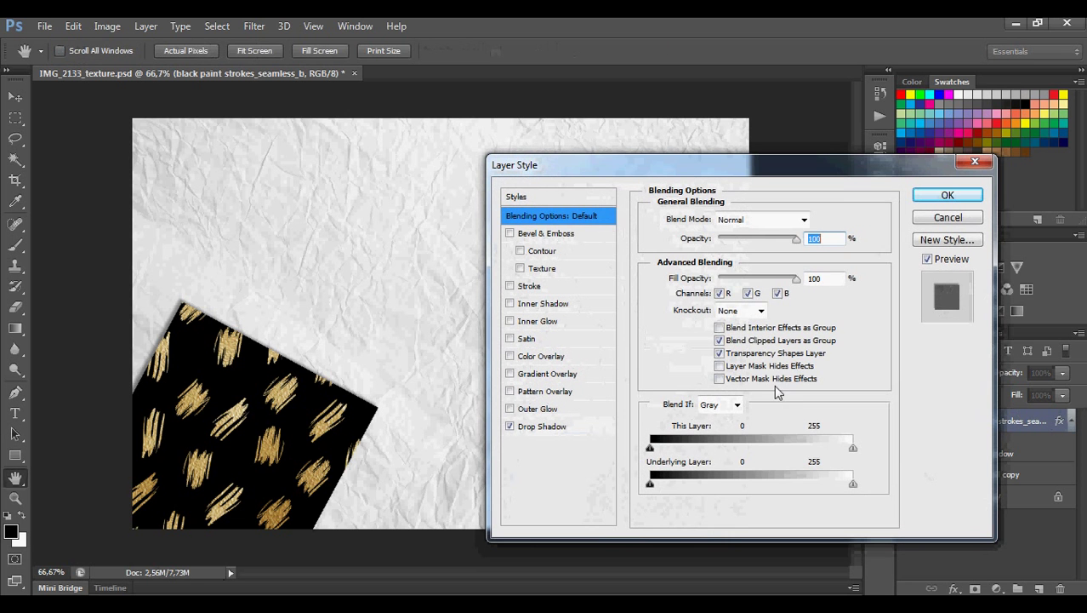
{"action": "left_click", "coordinate": [561, 428]}
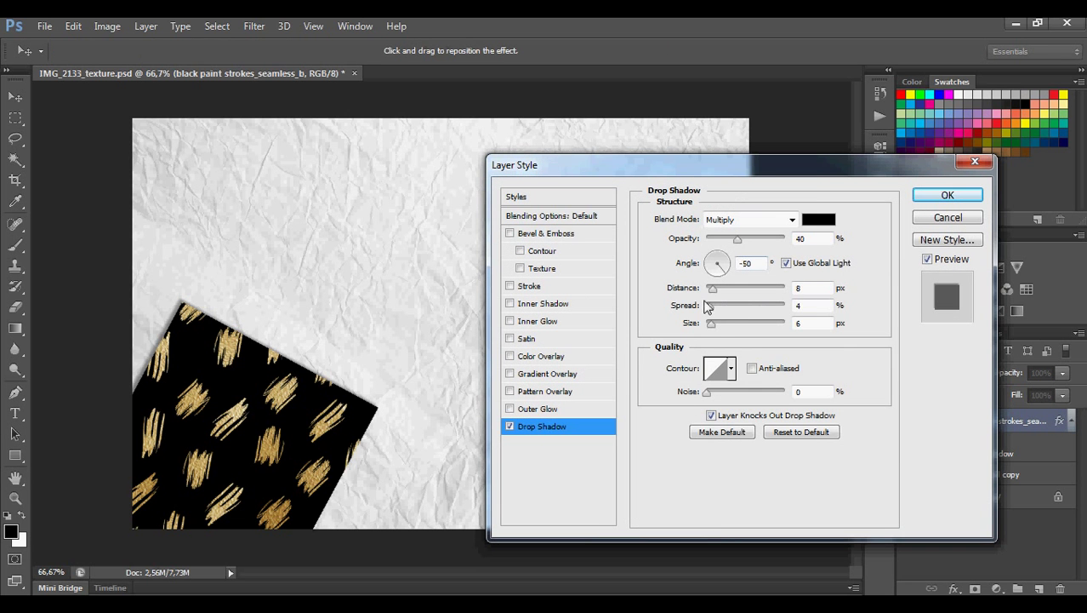
{"action": "left_click_drag", "start_coordinate": [711, 306], "coordinate": [703, 306]}
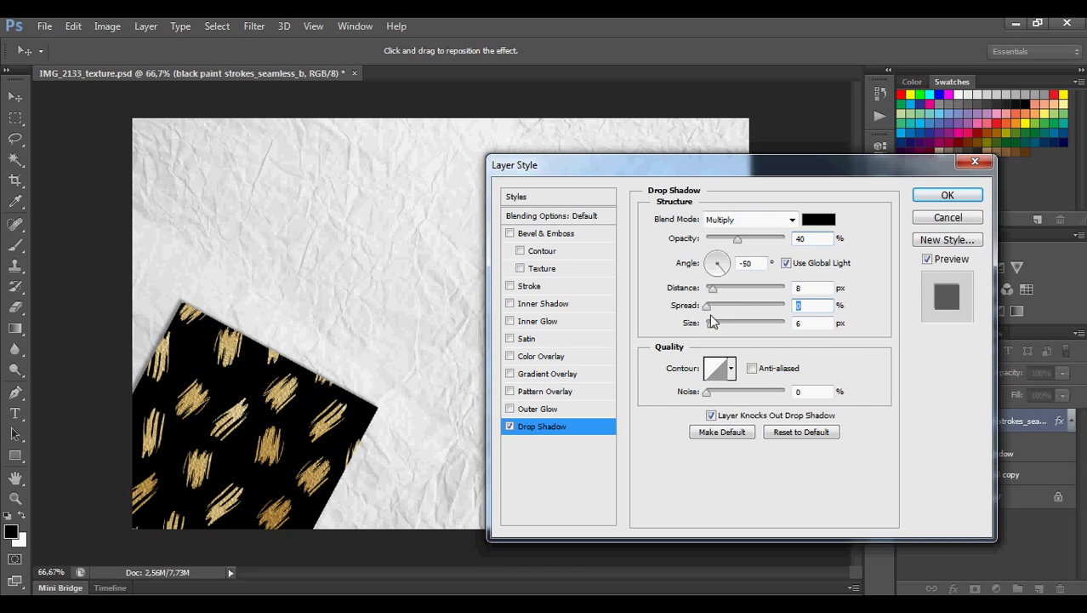
{"action": "mouse_move", "coordinate": [709, 309]}
{"action": "left_mouse_down"}
{"action": "mouse_move", "coordinate": [759, 304]}
{"action": "mouse_move", "coordinate": [695, 308]}
{"action": "mouse_move", "coordinate": [850, 304]}
{"action": "mouse_move", "coordinate": [663, 307]}
{"action": "left_mouse_up"}
{"action": "left_click_drag", "start_coordinate": [712, 332], "coordinate": [716, 334]}
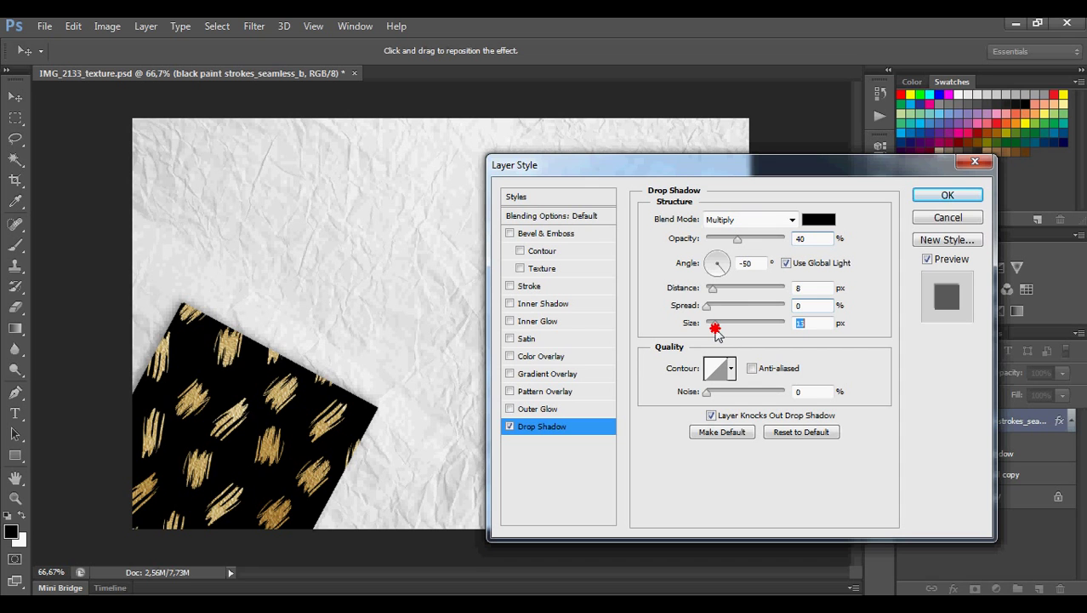
{"action": "left_click_drag", "start_coordinate": [714, 289], "coordinate": [713, 292]}
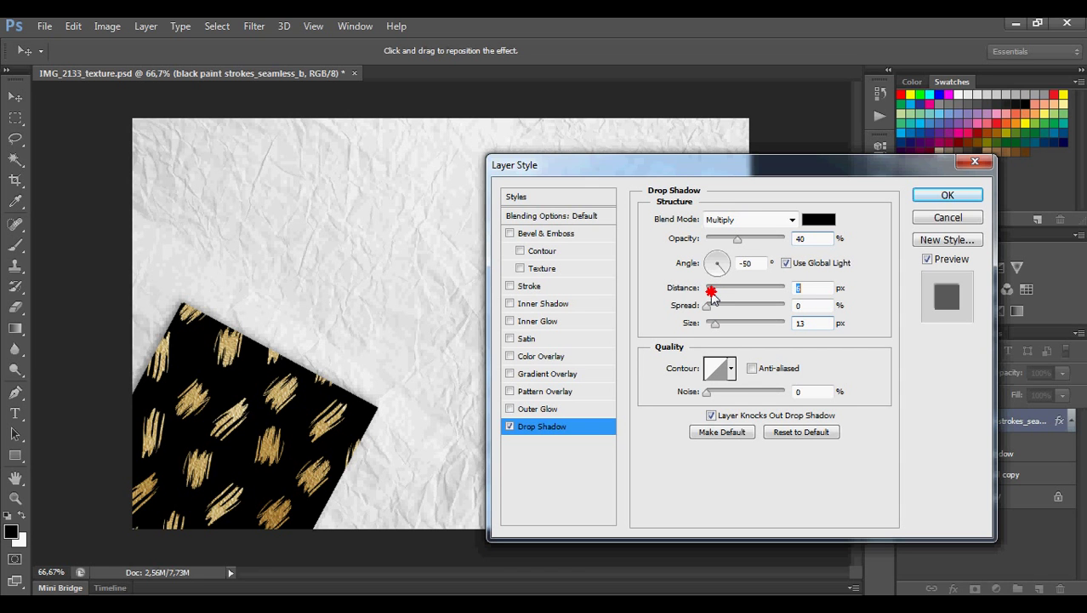
{"action": "left_click_drag", "start_coordinate": [713, 293], "coordinate": [715, 294]}
{"action": "left_click_drag", "start_coordinate": [715, 325], "coordinate": [711, 325]}
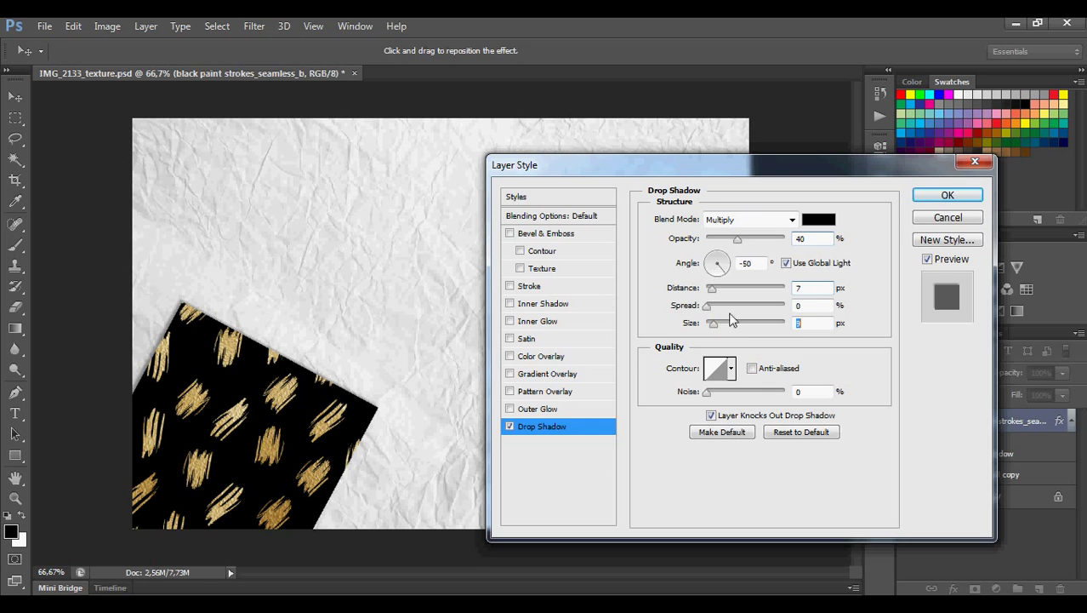
{"action": "left_click", "coordinate": [947, 195]}
{"action": "mouse_move", "coordinate": [145, 587]}
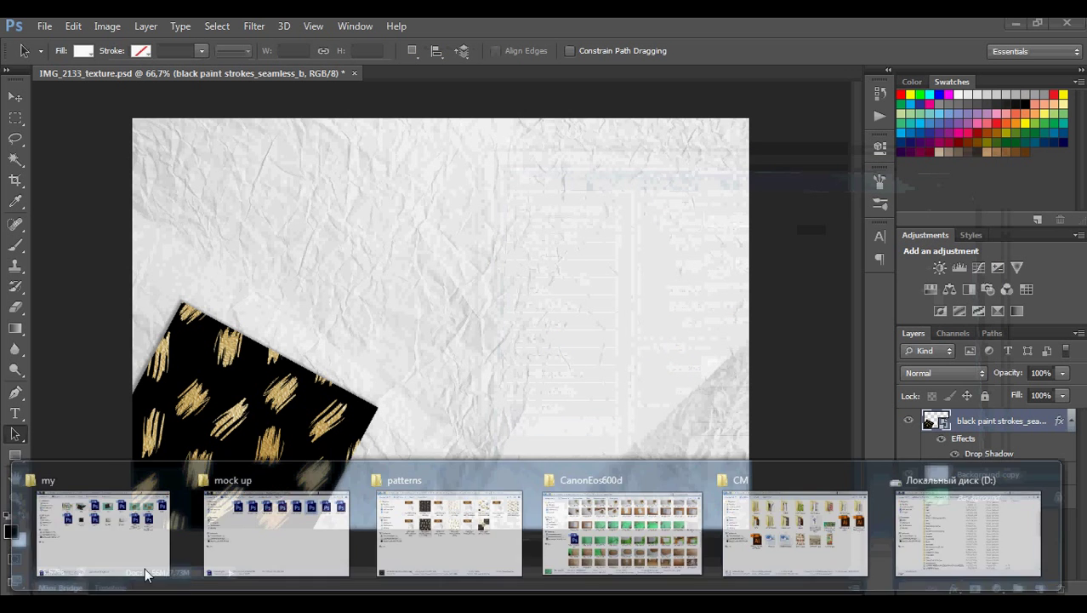
{"action": "left_click", "coordinate": [486, 524]}
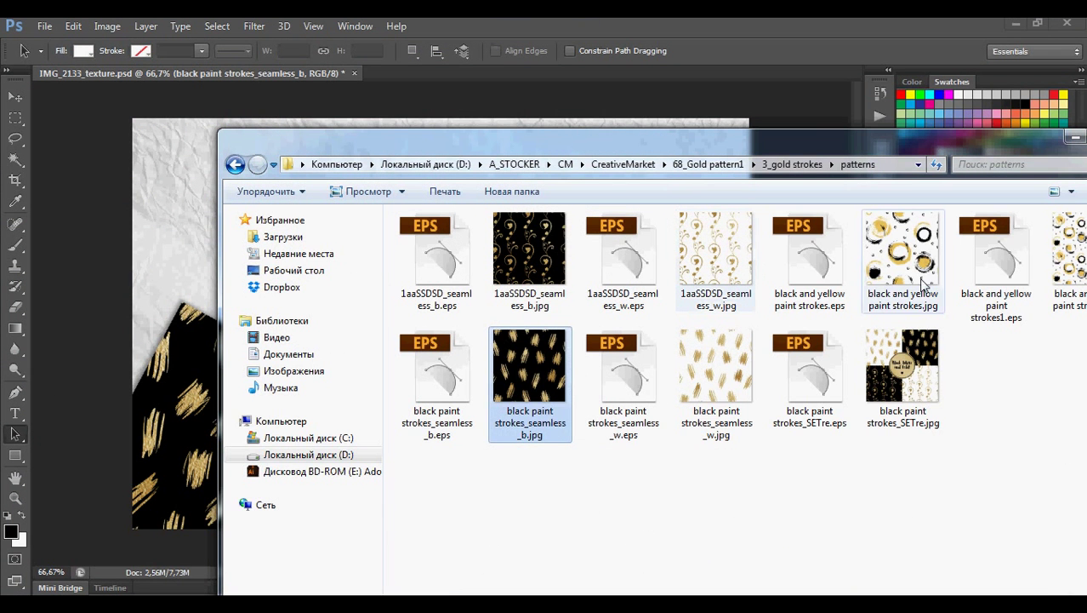
{"action": "mouse_move", "coordinate": [921, 272]}
{"action": "left_mouse_down"}
{"action": "mouse_move", "coordinate": [901, 251]}
{"action": "mouse_move", "coordinate": [194, 224]}
{"action": "mouse_move", "coordinate": [252, 224]}
{"action": "left_mouse_up"}
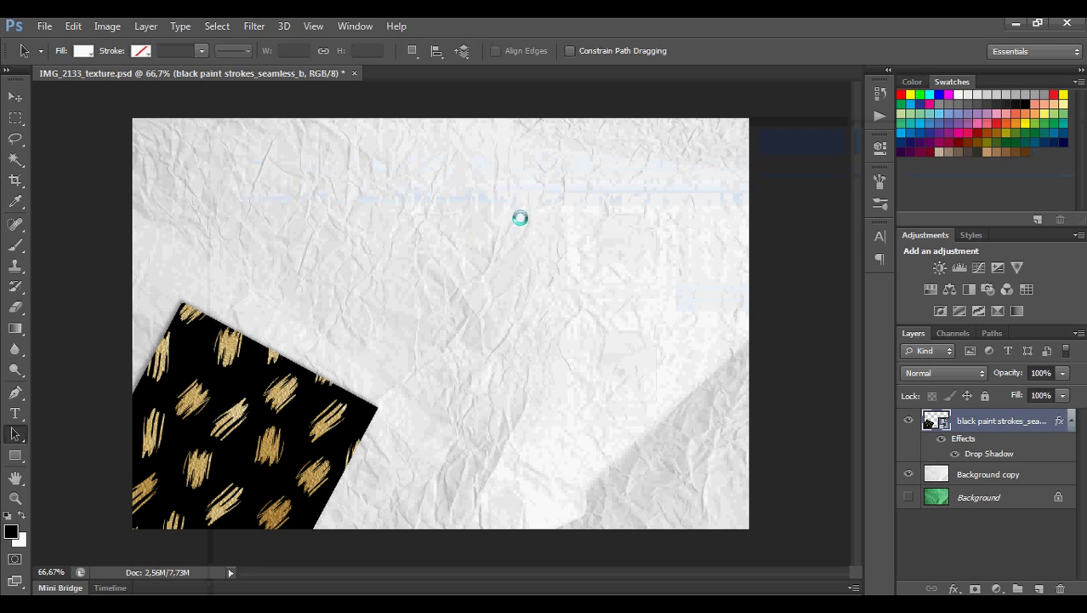
{"action": "left_click_drag", "start_coordinate": [649, 124], "coordinate": [435, 259]}
{"action": "left_click_drag", "start_coordinate": [342, 348], "coordinate": [382, 351]}
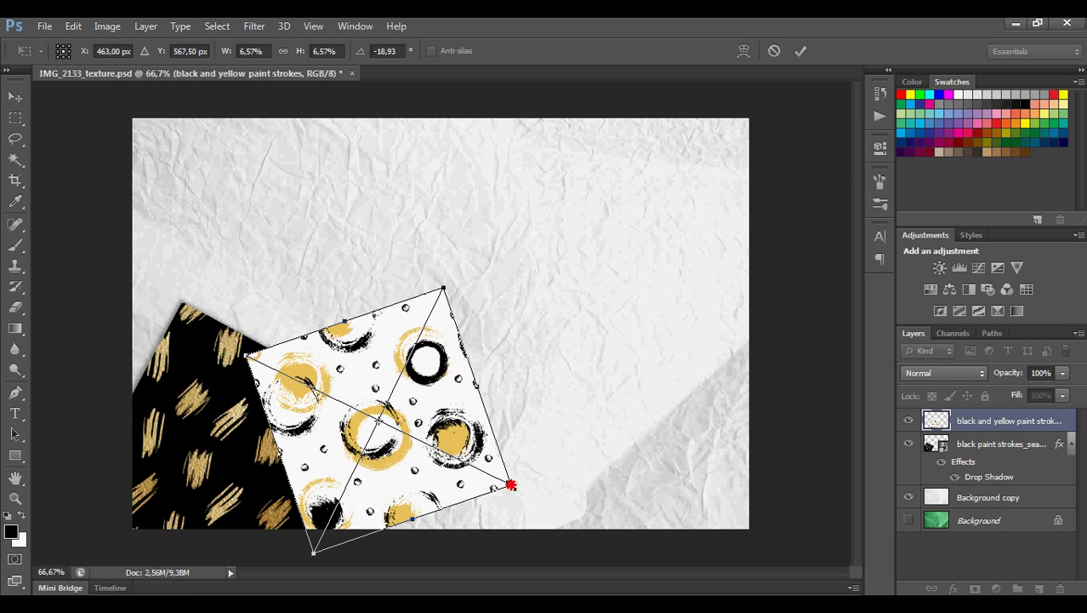
{"action": "left_click_drag", "start_coordinate": [511, 485], "coordinate": [559, 509]}
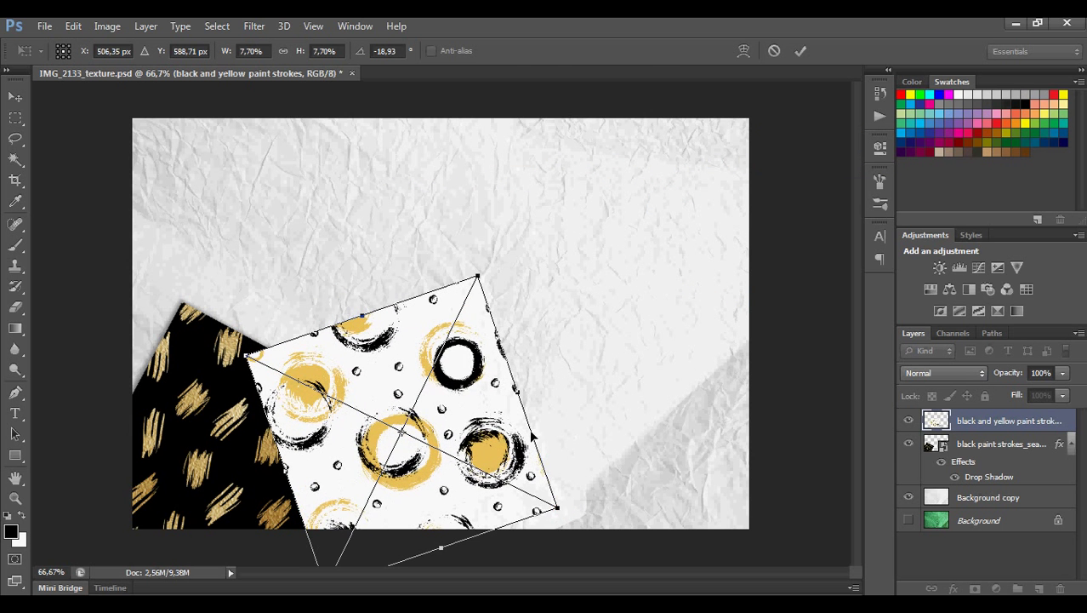
{"action": "key", "text": "Escape"}
Place black and yellow paint strokes1.jpg beside the black pattern at 7.80% scale, rotated -13.70°, and move its layer beneath the black pattern layer.
{"action": "left_click", "coordinate": [442, 536]}
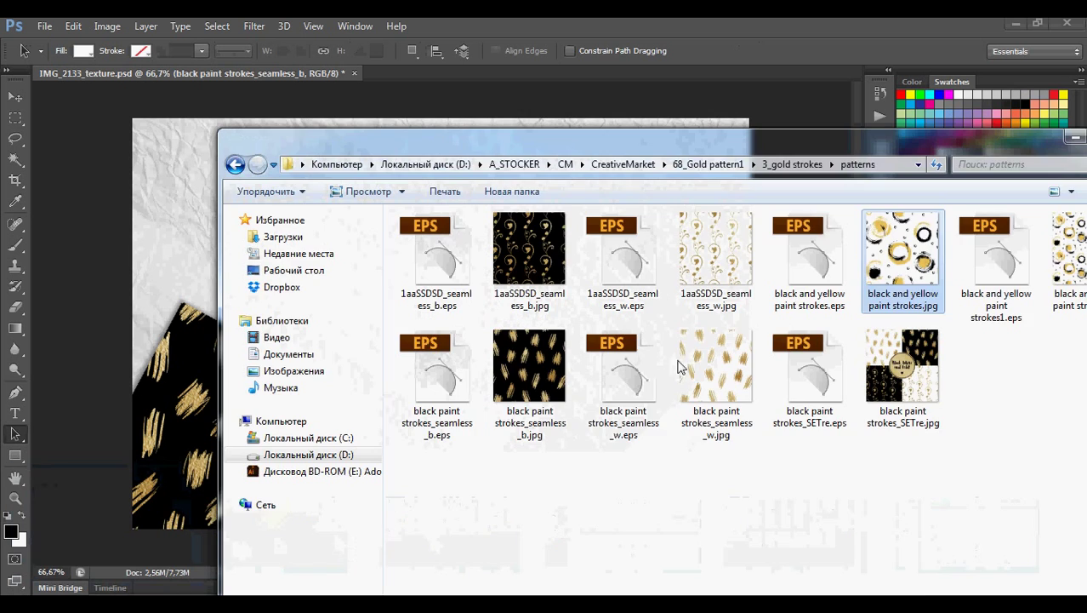
{"action": "left_click_drag", "start_coordinate": [1070, 251], "coordinate": [290, 307]}
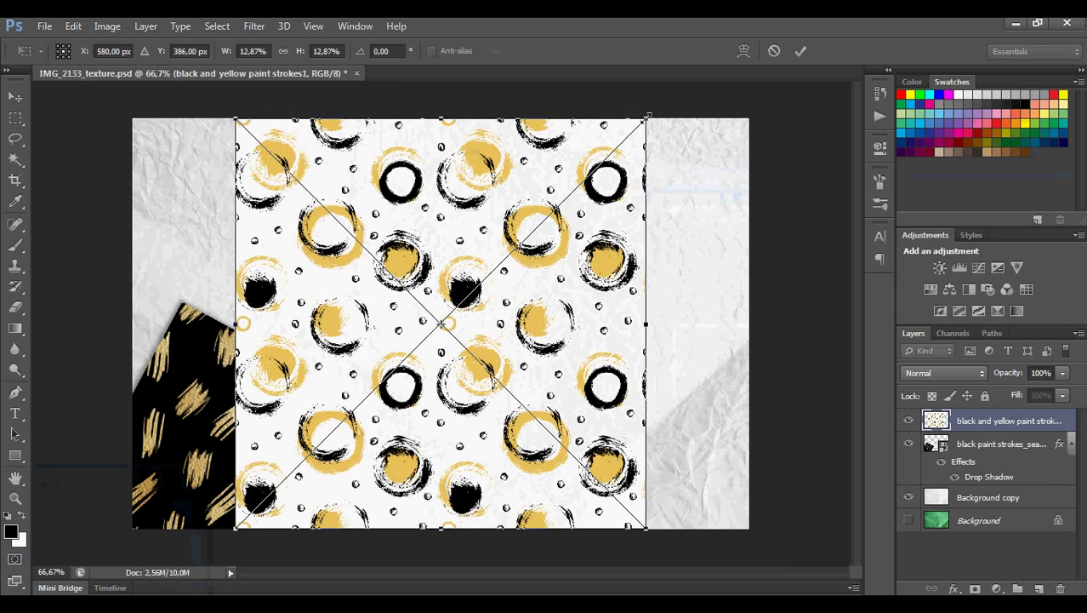
{"action": "left_click_drag", "start_coordinate": [646, 117], "coordinate": [490, 219]}
{"action": "left_click_drag", "start_coordinate": [363, 311], "coordinate": [423, 329]}
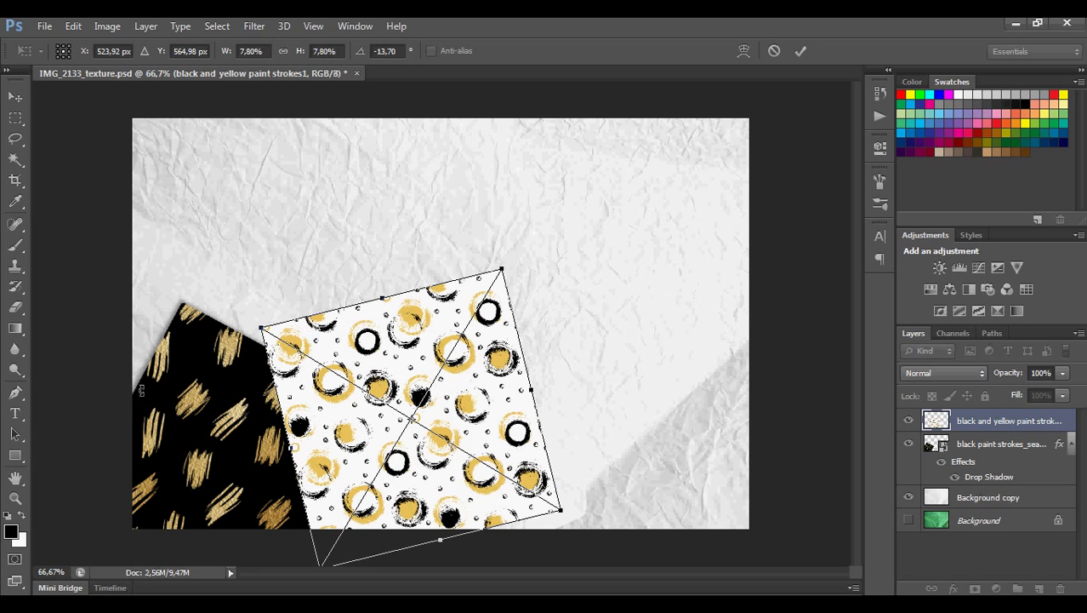
{"action": "left_click", "coordinate": [15, 434]}
{"action": "left_click", "coordinate": [479, 244]}
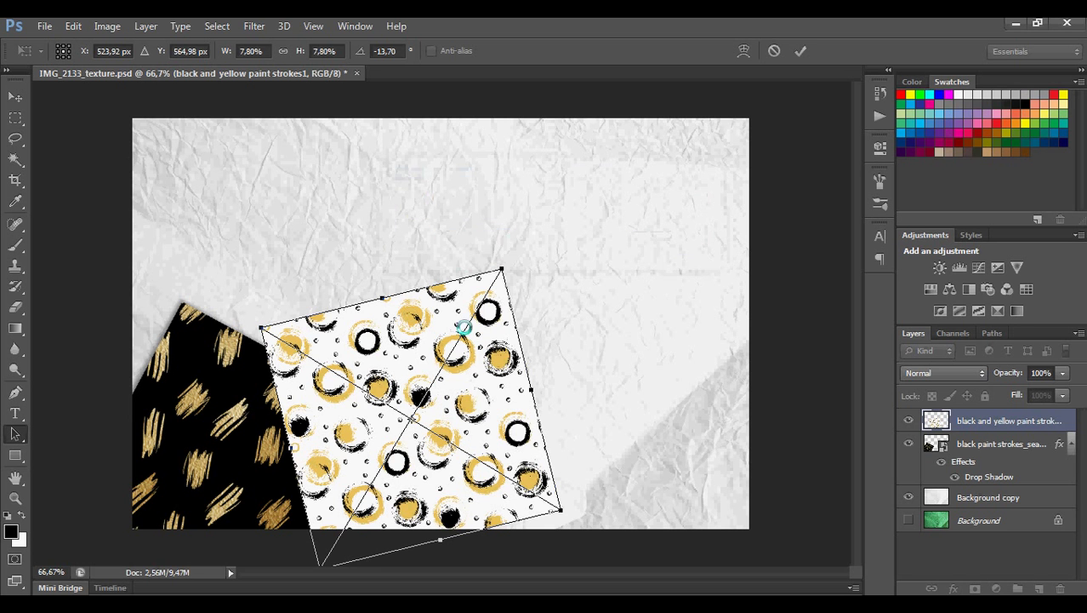
{"action": "key", "text": "Return"}
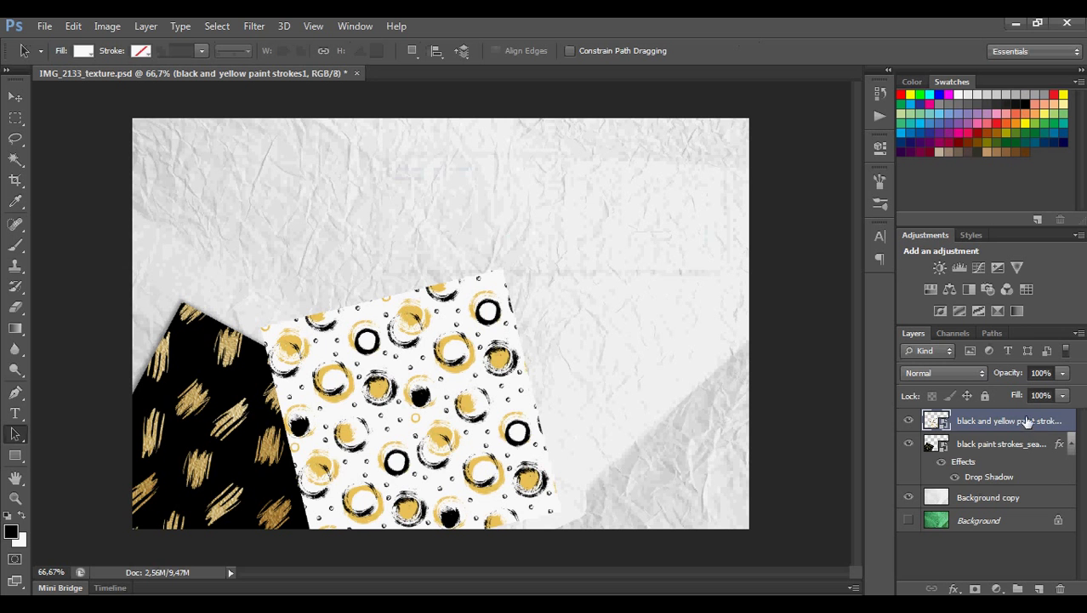
{"action": "left_click_drag", "start_coordinate": [1045, 421], "coordinate": [1054, 487]}
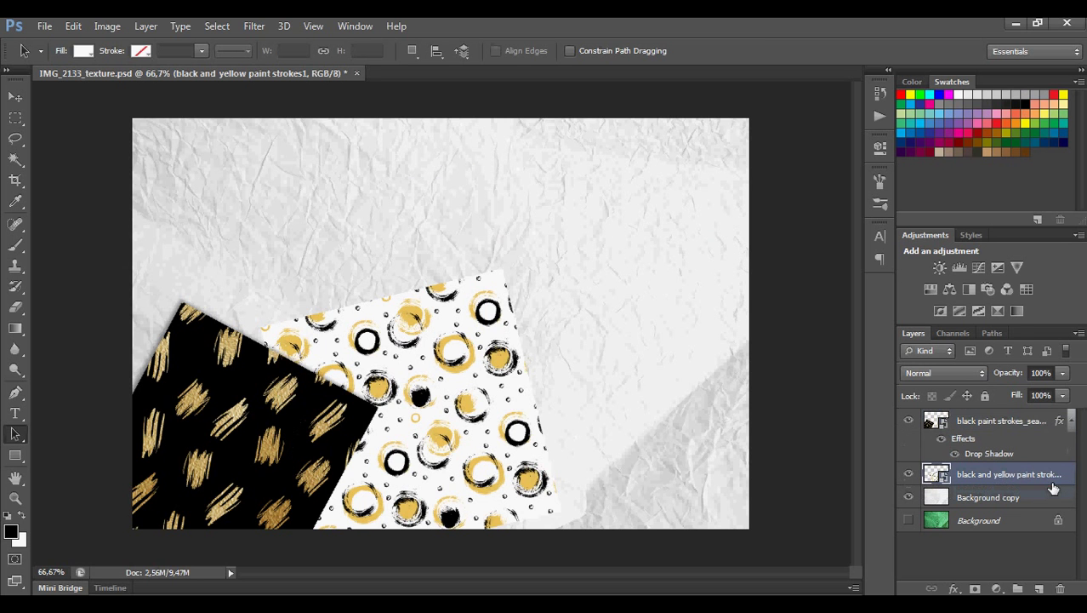
Copy the layer style from the black pattern layer and paste it onto the black and yellow pattern layer.
{"action": "left_click", "coordinate": [1018, 424]}
{"action": "right_click", "coordinate": [1022, 411]}
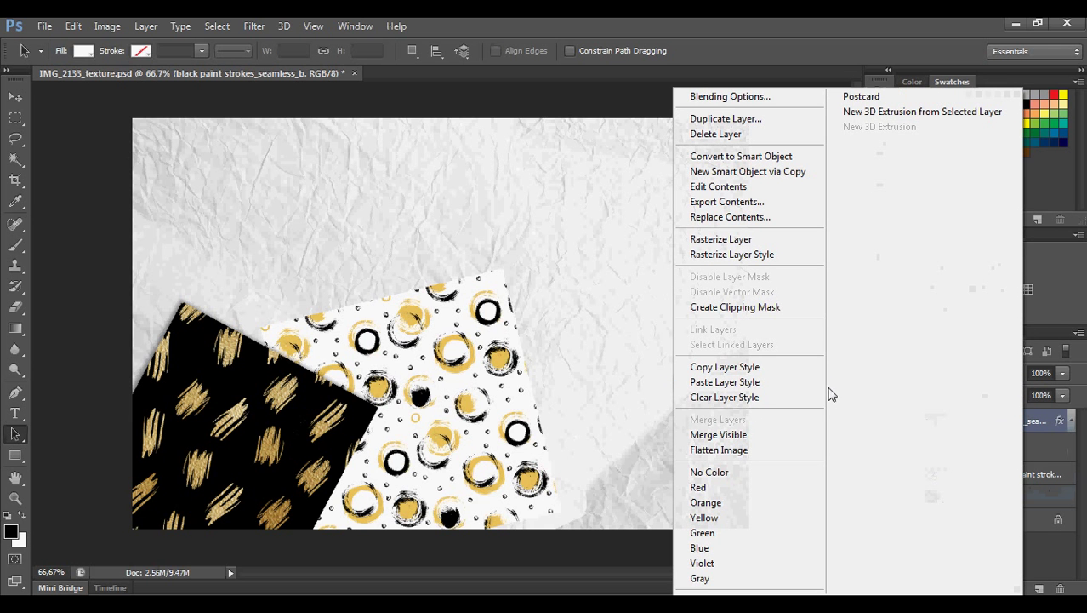
{"action": "left_click", "coordinate": [773, 371]}
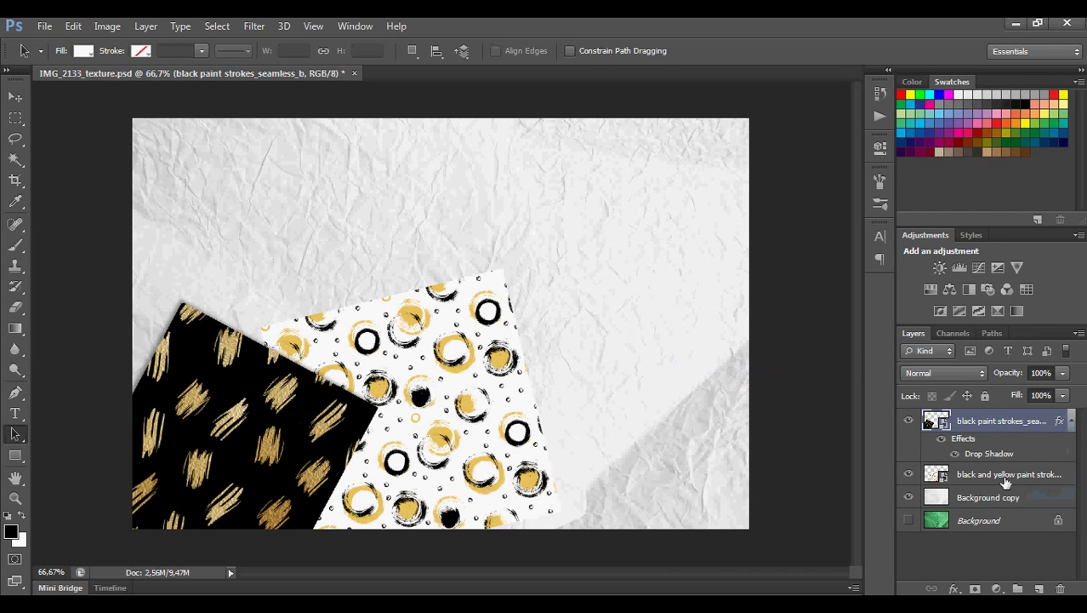
{"action": "left_click", "coordinate": [1045, 474]}
{"action": "right_click", "coordinate": [1069, 474]}
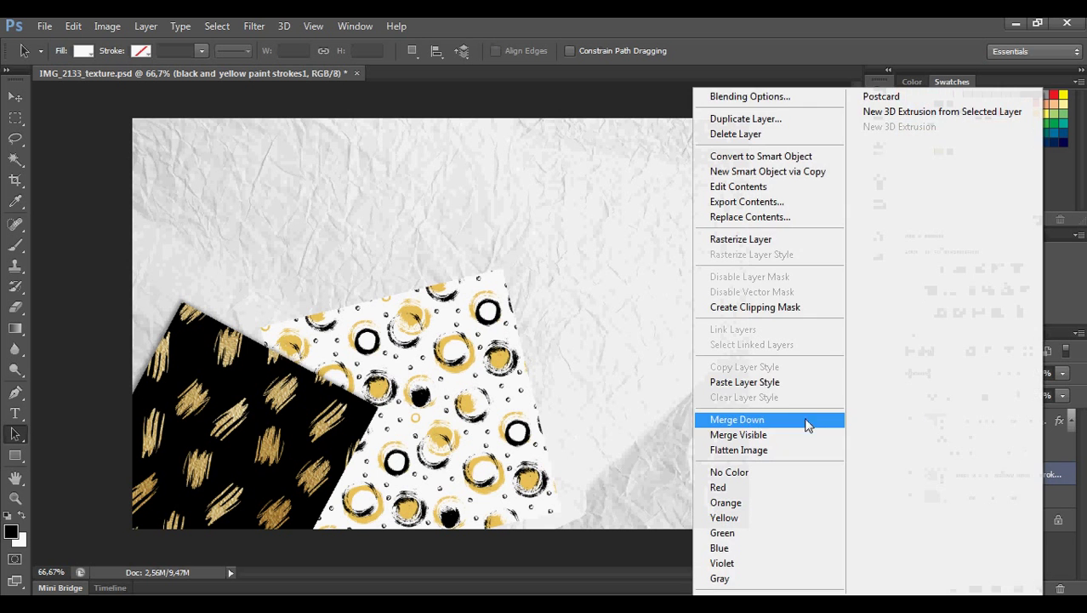
{"action": "left_click", "coordinate": [794, 382]}
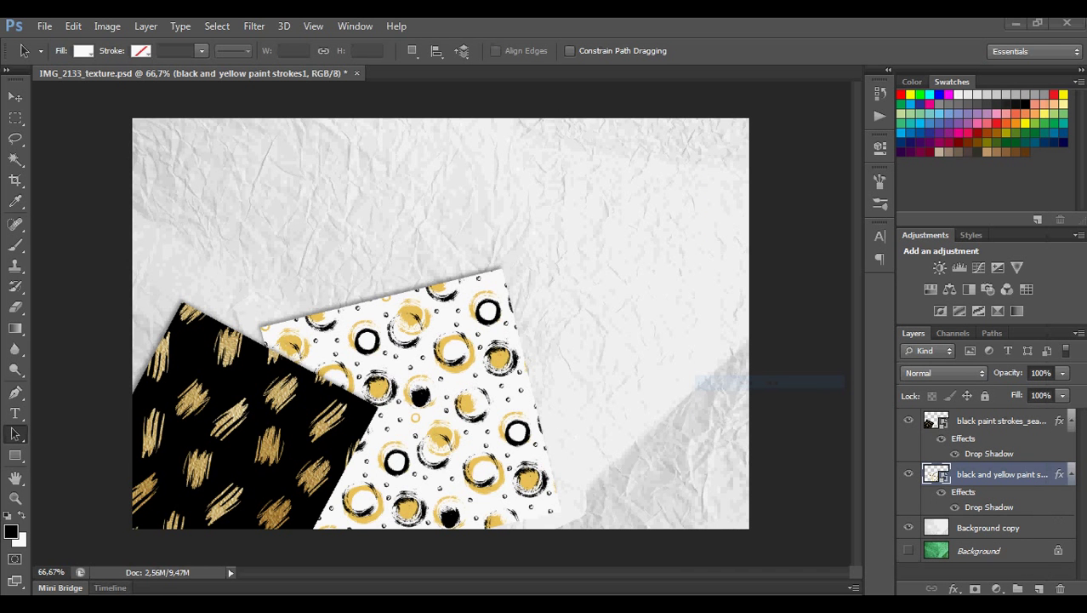
Place 1aaSSDSD_seamless_b.jpg to the right of the black and yellow pattern at 7.72% scale, rotated -11.09°.
{"action": "left_click", "coordinate": [268, 523]}
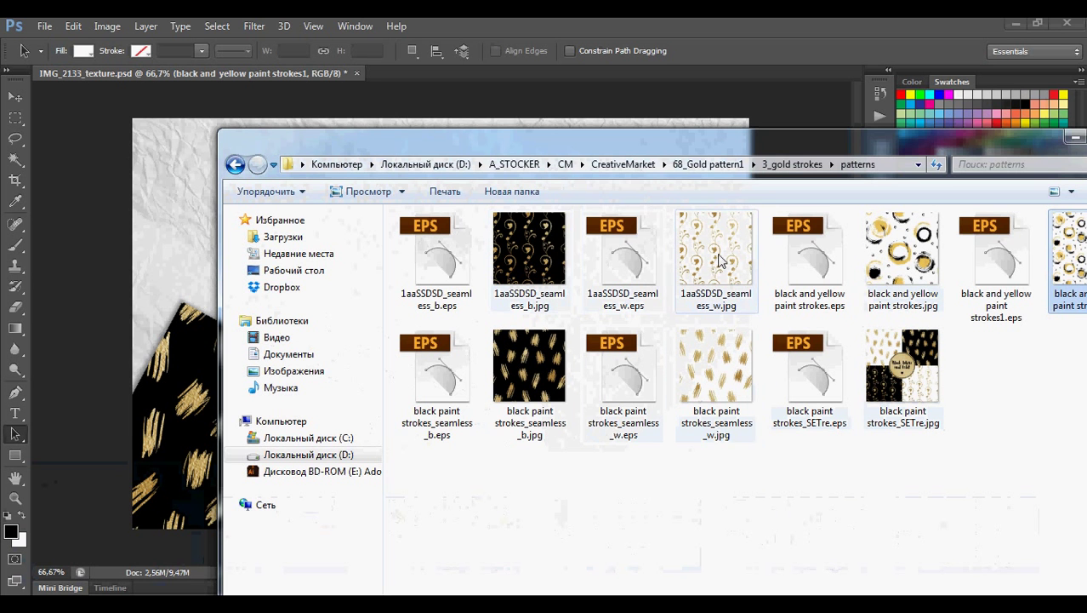
{"action": "left_click", "coordinate": [529, 248]}
{"action": "left_click_drag", "start_coordinate": [529, 249], "coordinate": [194, 267]}
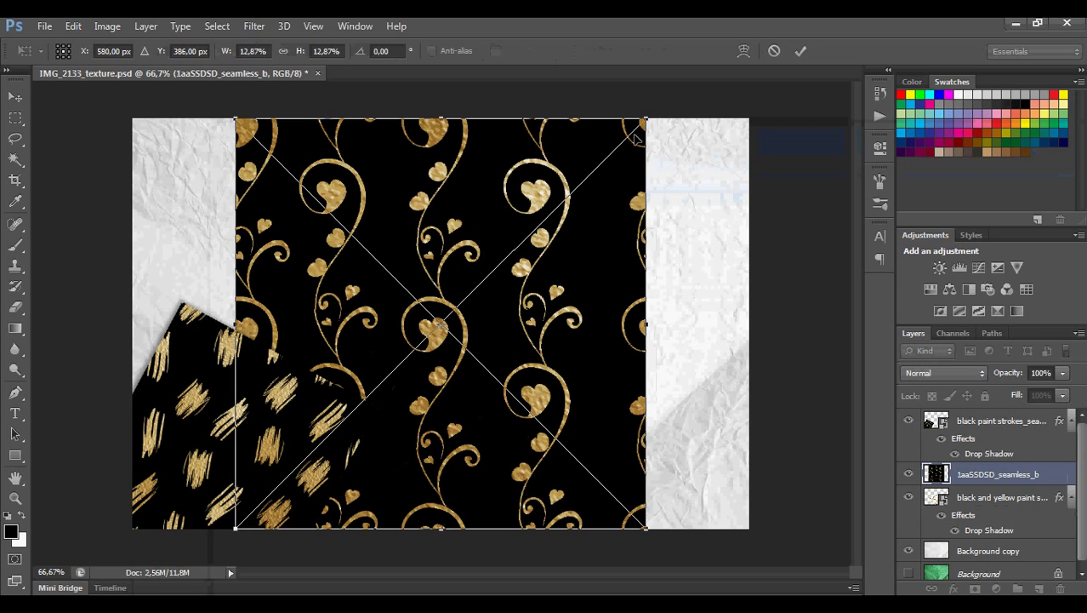
{"action": "left_click_drag", "start_coordinate": [647, 118], "coordinate": [461, 249]}
{"action": "left_click_drag", "start_coordinate": [342, 323], "coordinate": [607, 354]}
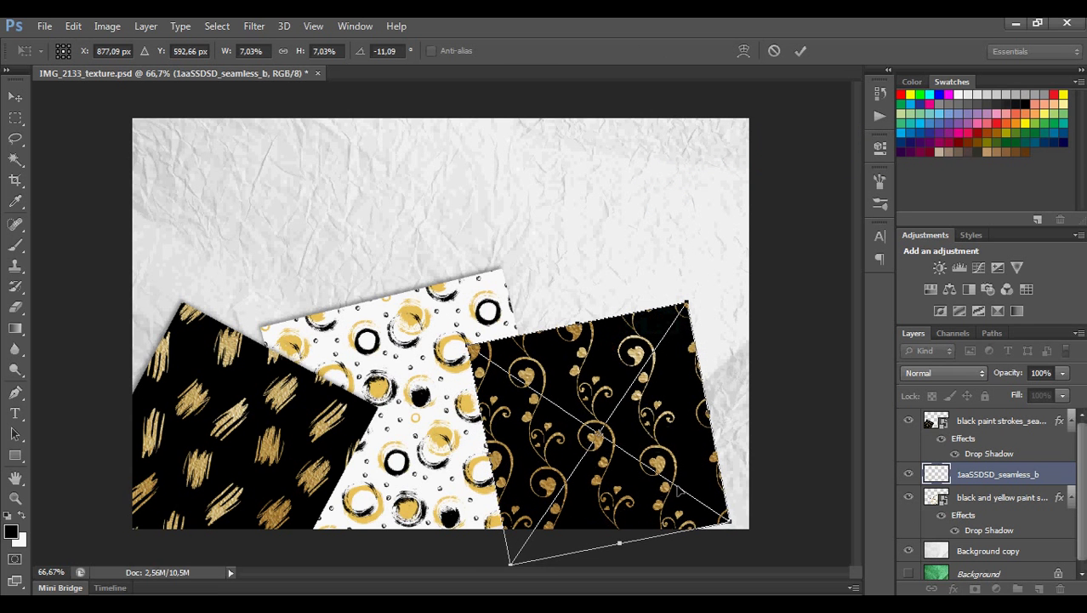
{"action": "left_click_drag", "start_coordinate": [727, 527], "coordinate": [755, 538]}
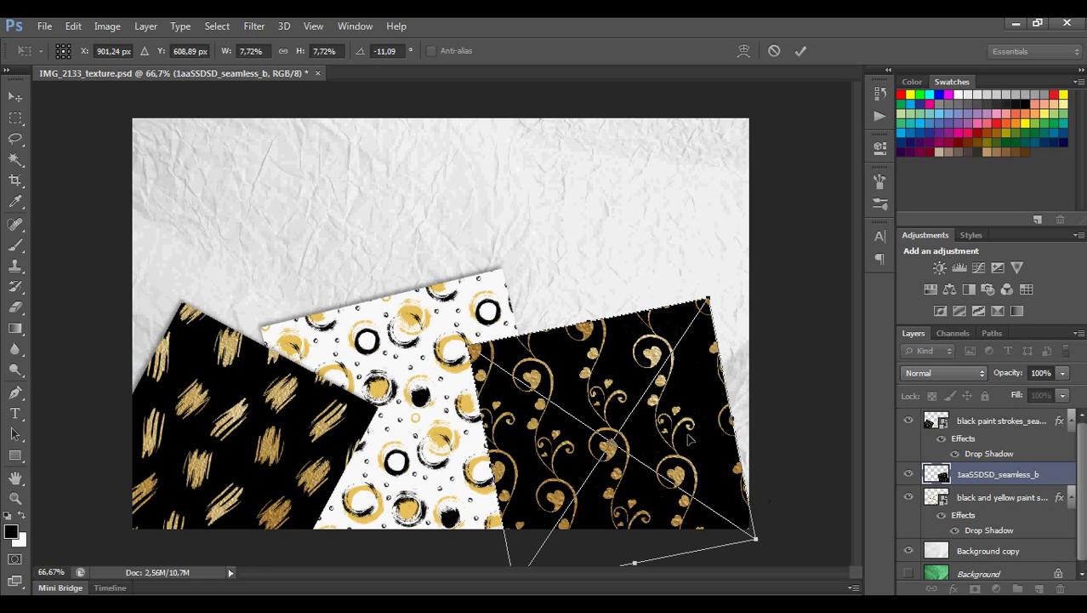
{"action": "key", "text": "Return"}
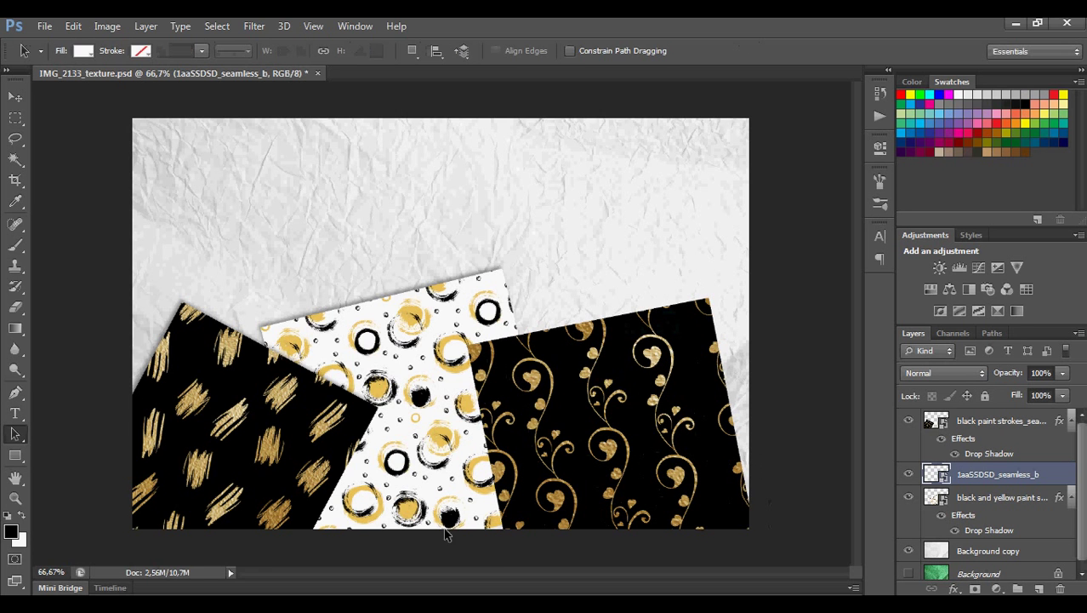
Paste the copied drop shadow style onto the 1aaSSDSD_seamless_b layer and move it beneath the black and yellow pattern layer.
{"action": "right_click", "coordinate": [1055, 474]}
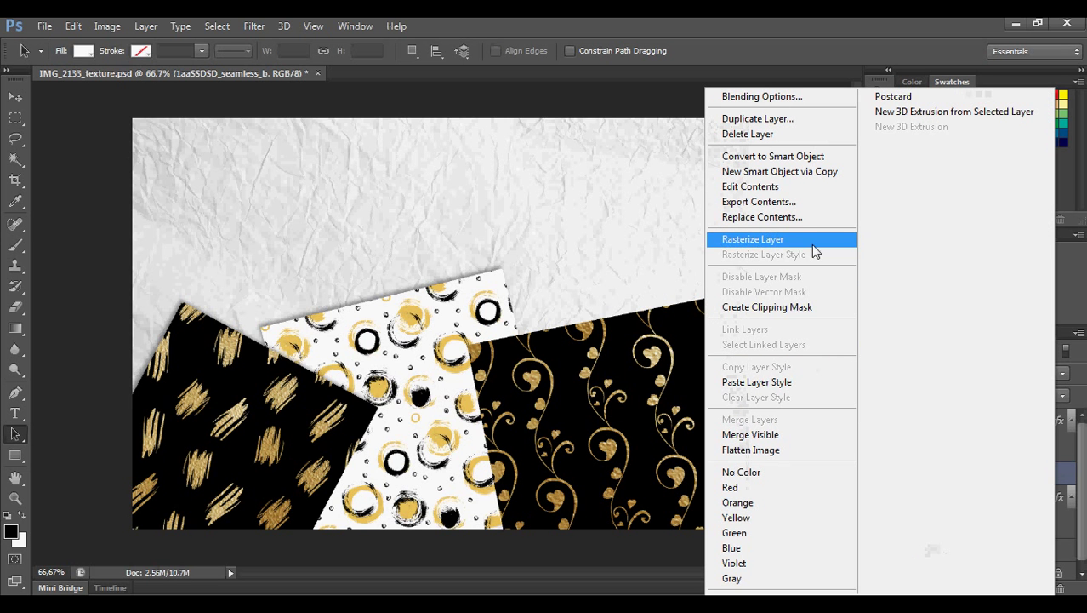
{"action": "left_click", "coordinate": [785, 381]}
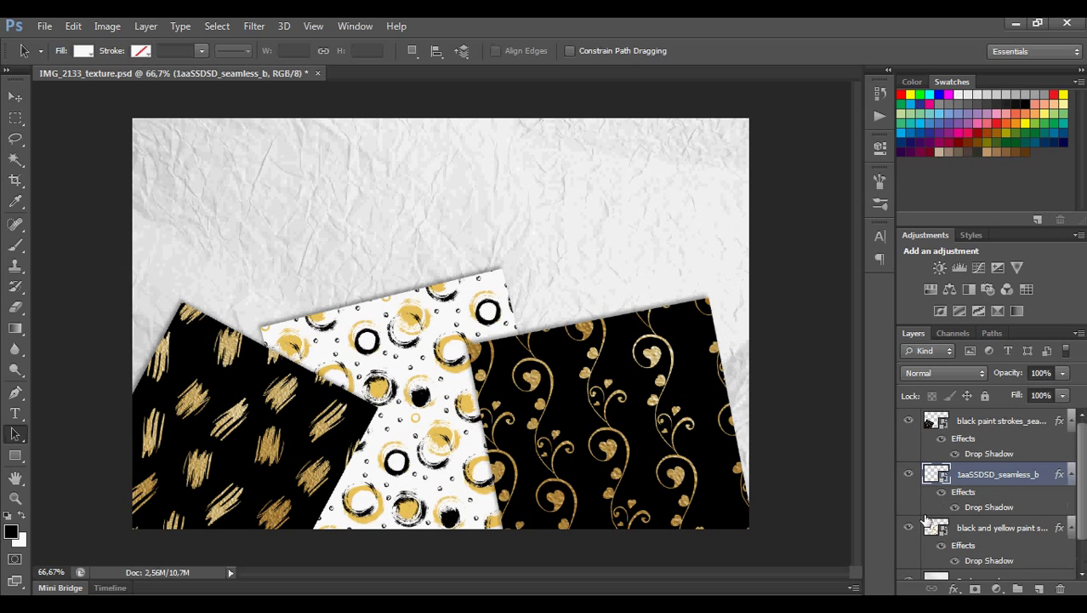
{"action": "left_click_drag", "start_coordinate": [1056, 473], "coordinate": [1044, 548]}
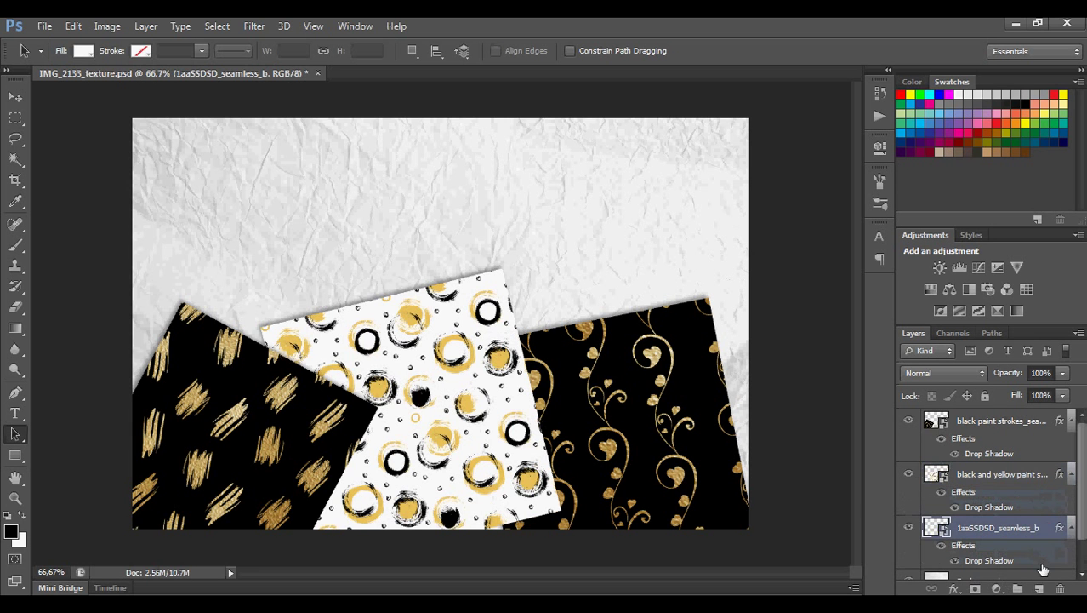
Enlarge the black and yellow pattern to 8.06% scale, keeping its upper-left corner in place.
{"action": "left_click", "coordinate": [1007, 478]}
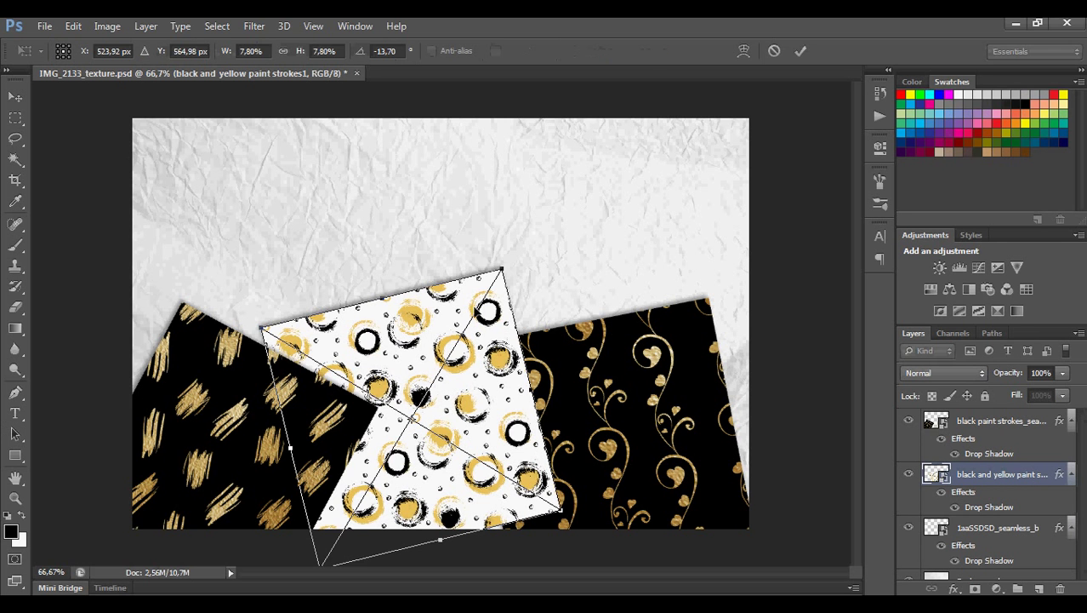
{"action": "left_click_drag", "start_coordinate": [566, 515], "coordinate": [576, 521]}
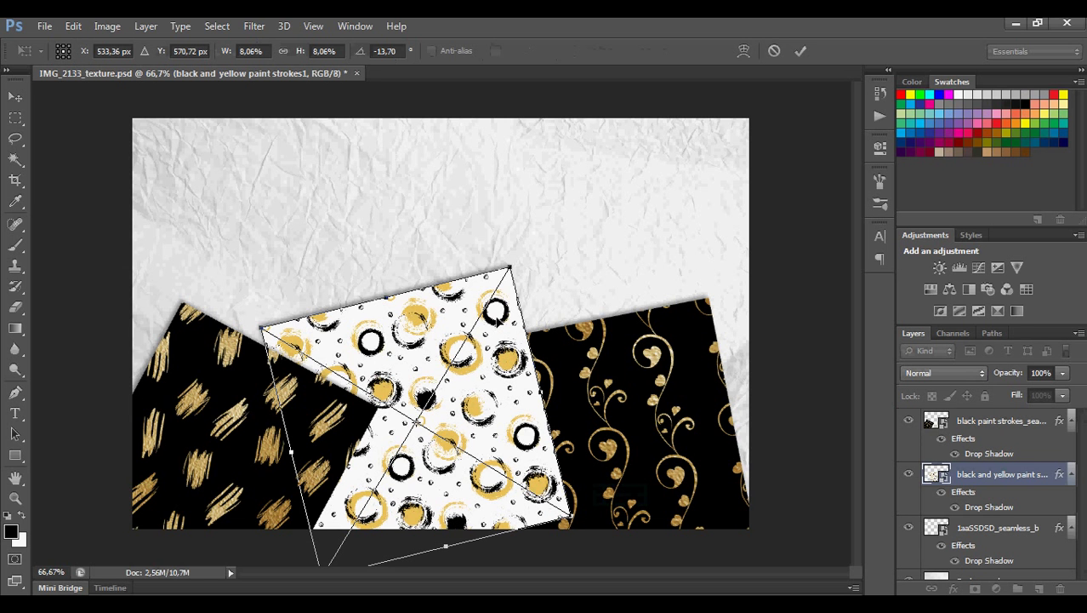
{"action": "key", "text": "a"}
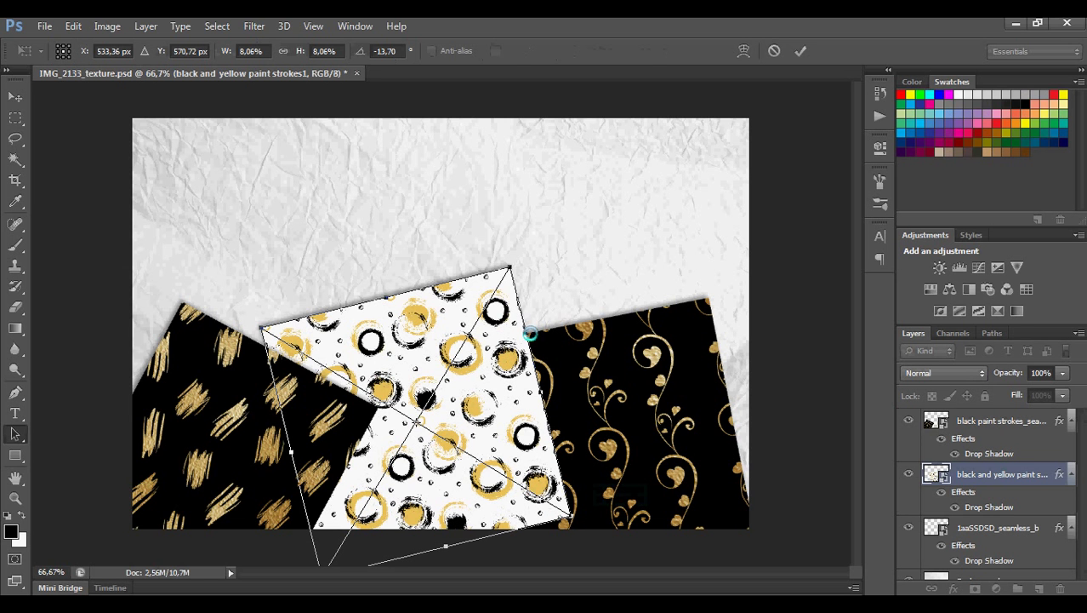
{"action": "key", "text": "Return"}
Rotate the 1aaSSDSD_seamless_b pattern to -26.28° and shift it slightly toward the canvas's lower right corner.
{"action": "left_click", "coordinate": [996, 423]}
{"action": "left_click", "coordinate": [1013, 531]}
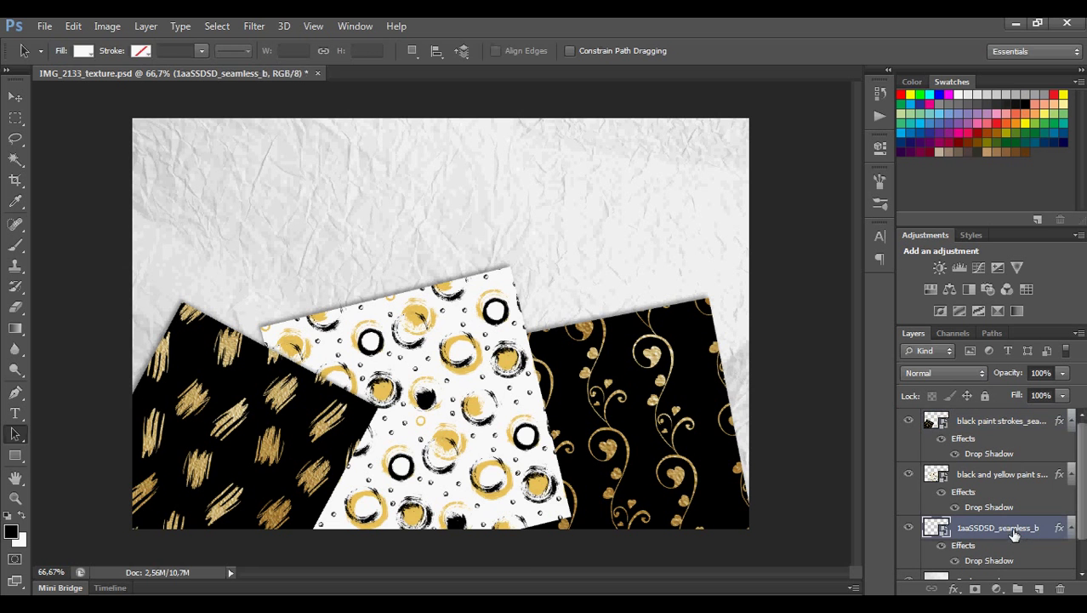
{"action": "key", "text": "ctrl+t"}
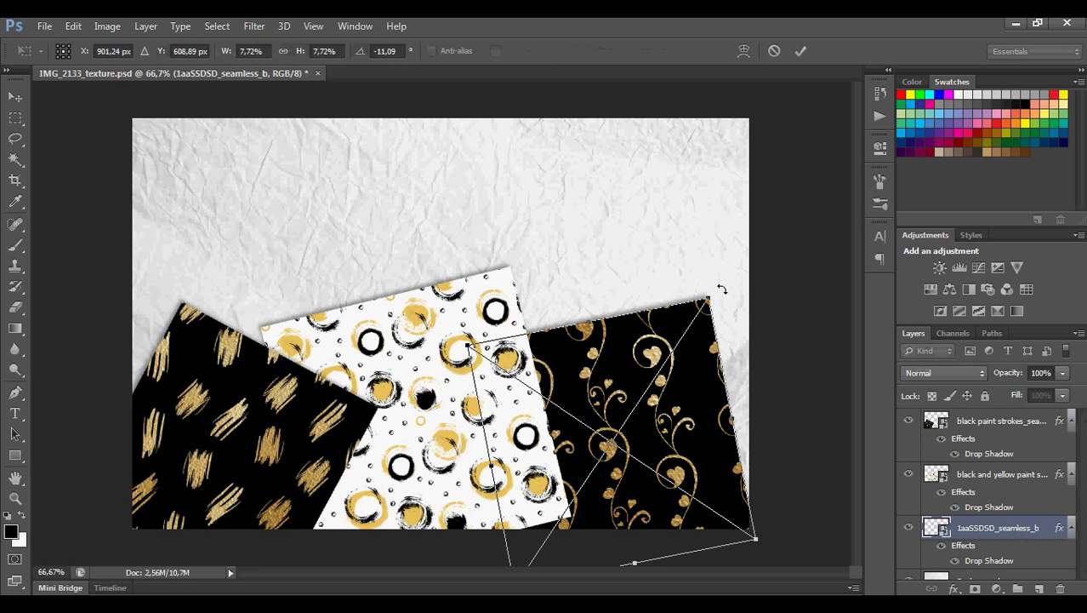
{"action": "left_click_drag", "start_coordinate": [728, 289], "coordinate": [698, 218]}
{"action": "left_click_drag", "start_coordinate": [680, 398], "coordinate": [695, 412]}
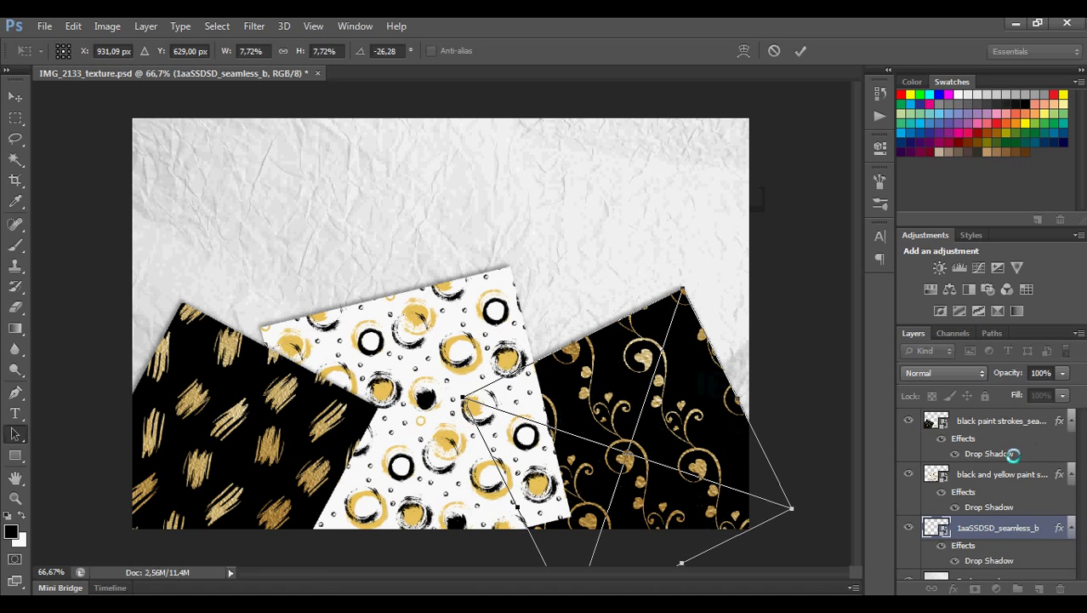
{"action": "key", "text": "Return"}
Enlarge the black paint strokes pattern to 7.57% scale and shift it slightly toward the canvas's lower left corner.
{"action": "left_click", "coordinate": [962, 428]}
{"action": "key", "text": "ctrl+t"}
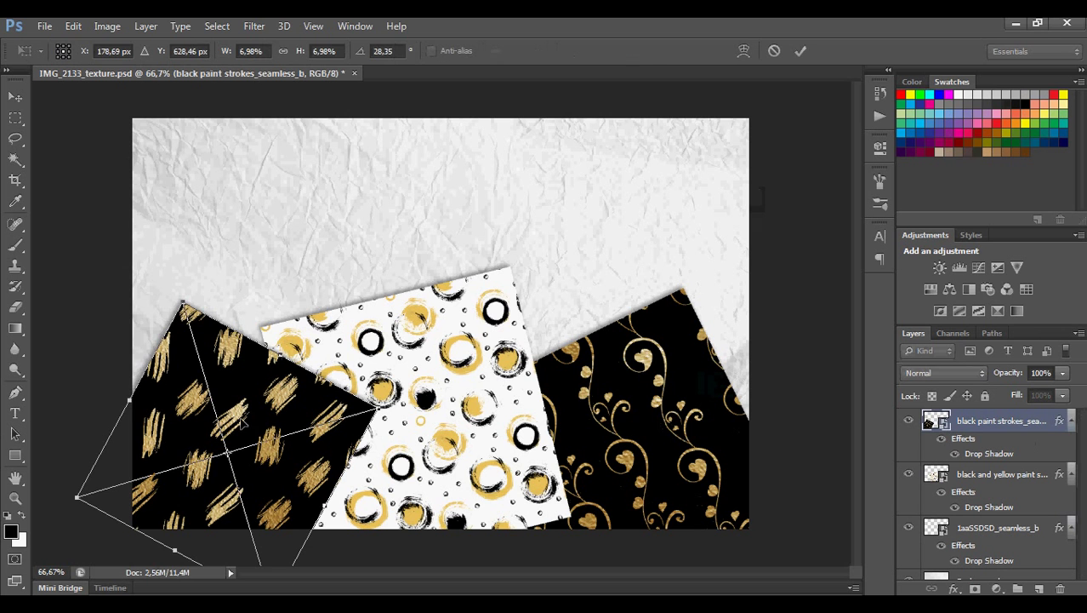
{"action": "left_click_drag", "start_coordinate": [176, 287], "coordinate": [172, 276]}
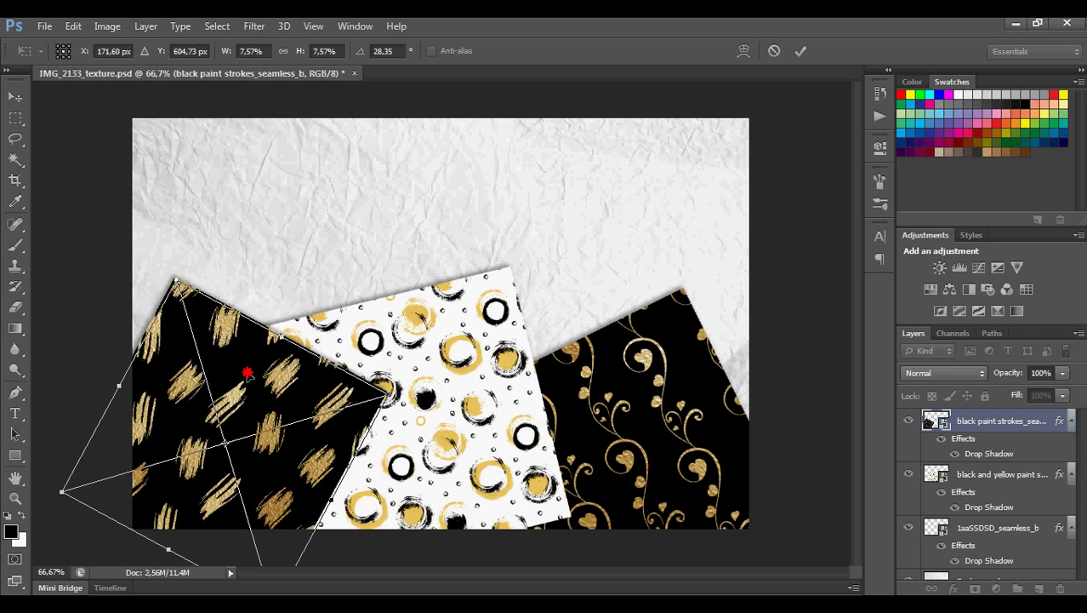
{"action": "left_click_drag", "start_coordinate": [245, 372], "coordinate": [230, 370]}
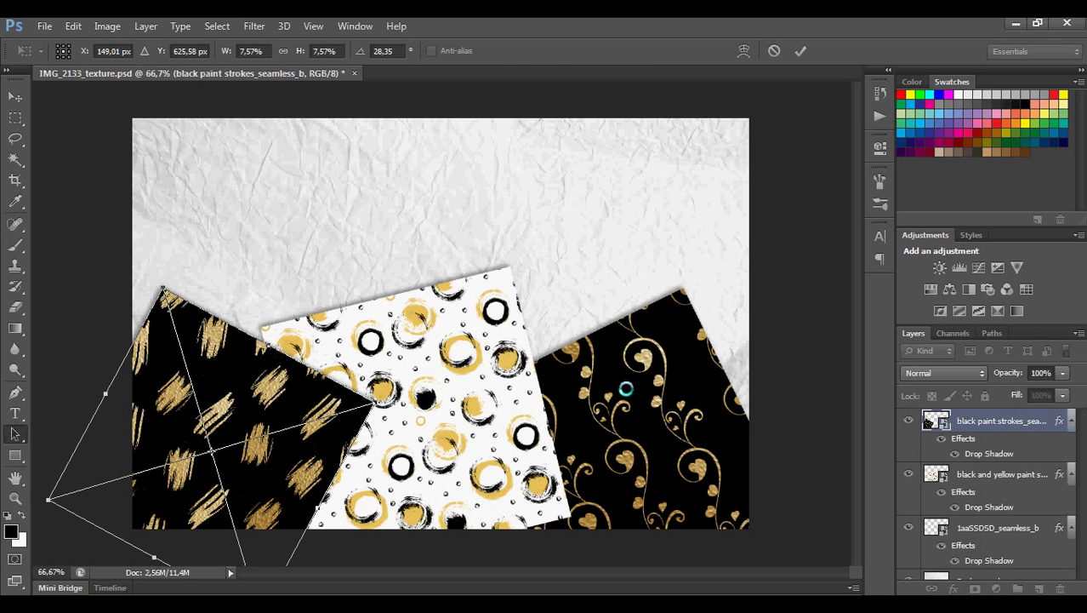
{"action": "key", "text": "Return"}
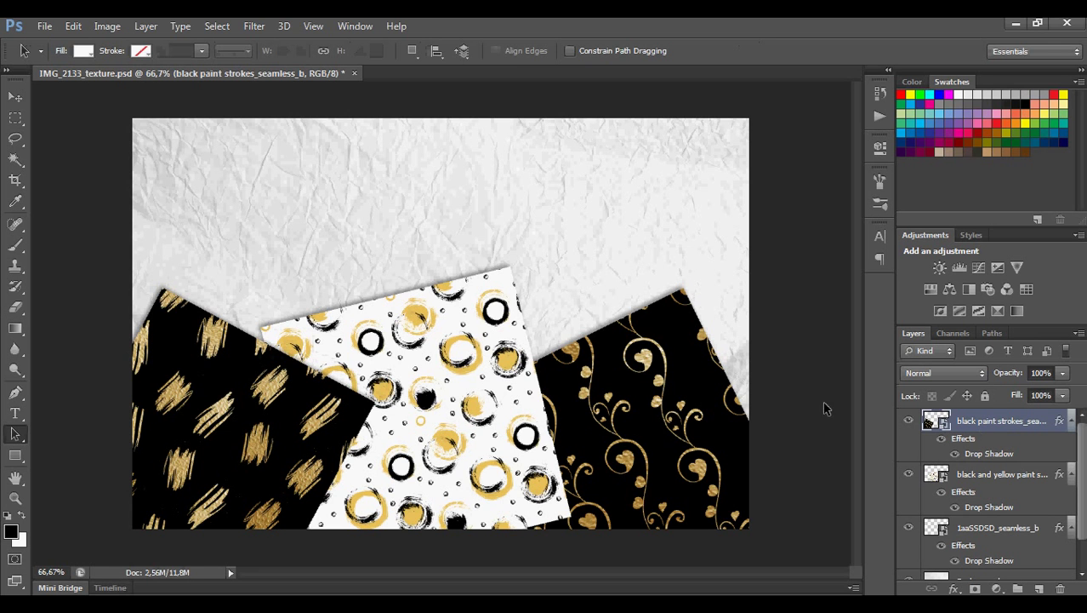
Add the title text "Seamless Patterns" in a wide text box above the pattern sheets and colour it black (000000).
{"action": "left_click", "coordinate": [13, 415]}
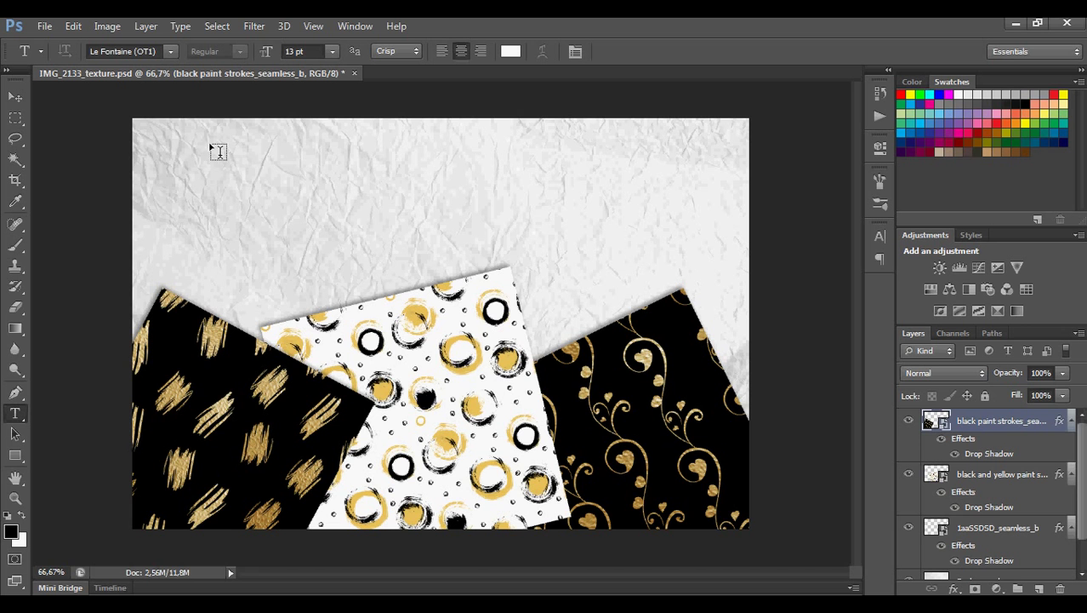
{"action": "left_click_drag", "start_coordinate": [205, 149], "coordinate": [668, 266]}
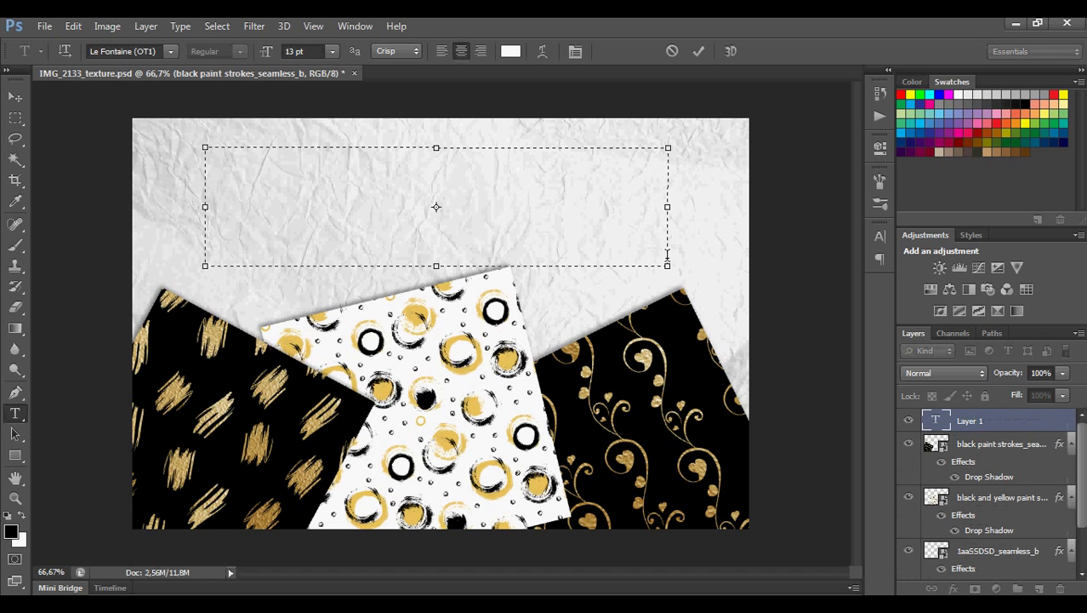
{"action": "type", "text": "Blacknd G"}
{"action": "key", "text": "ctrl+a"}
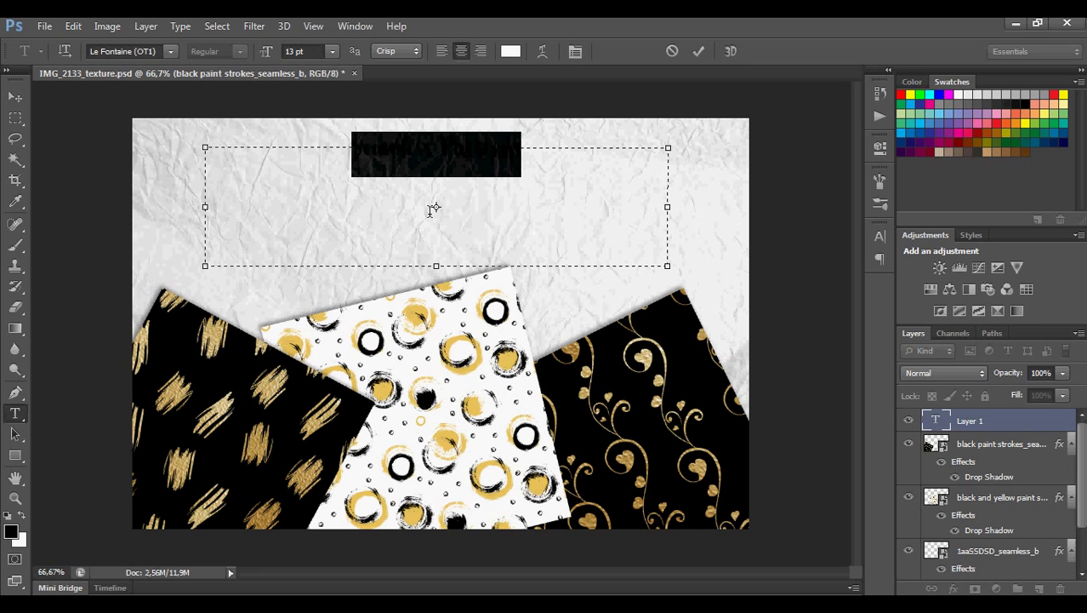
{"action": "left_click", "coordinate": [12, 531]}
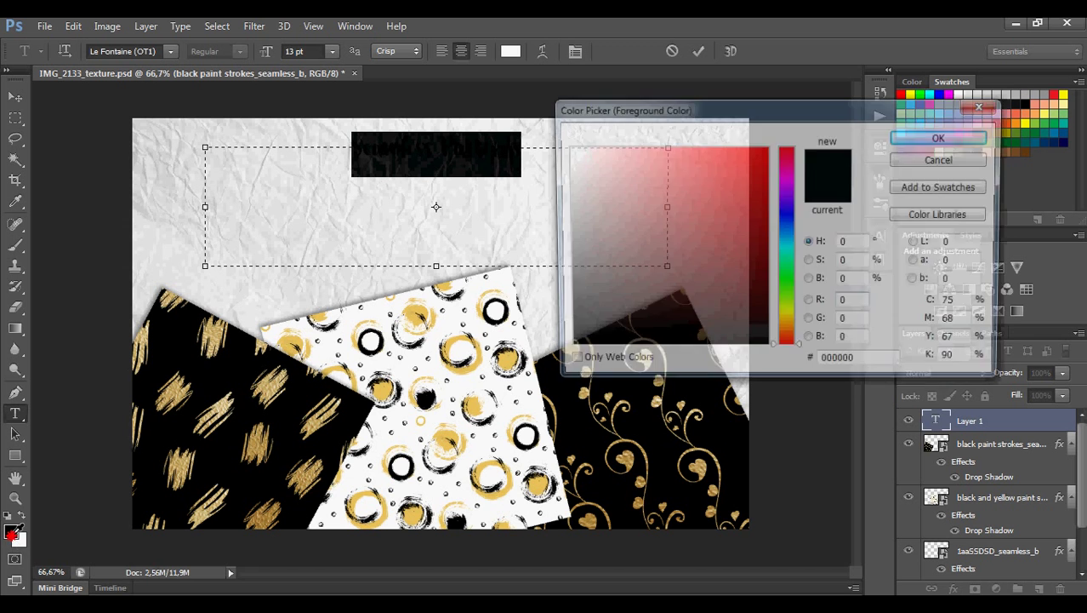
{"action": "left_click", "coordinate": [943, 136]}
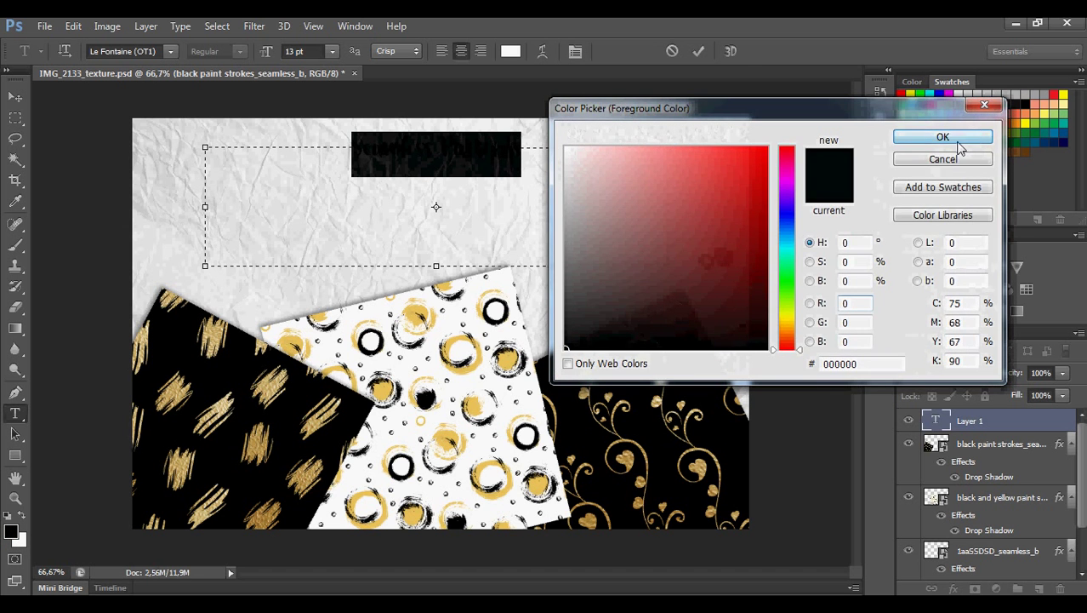
Set the title's font size to 28 pt and commit the text.
{"action": "left_click", "coordinate": [332, 52]}
{"action": "left_click", "coordinate": [311, 49]}
{"action": "left_click", "coordinate": [312, 49]}
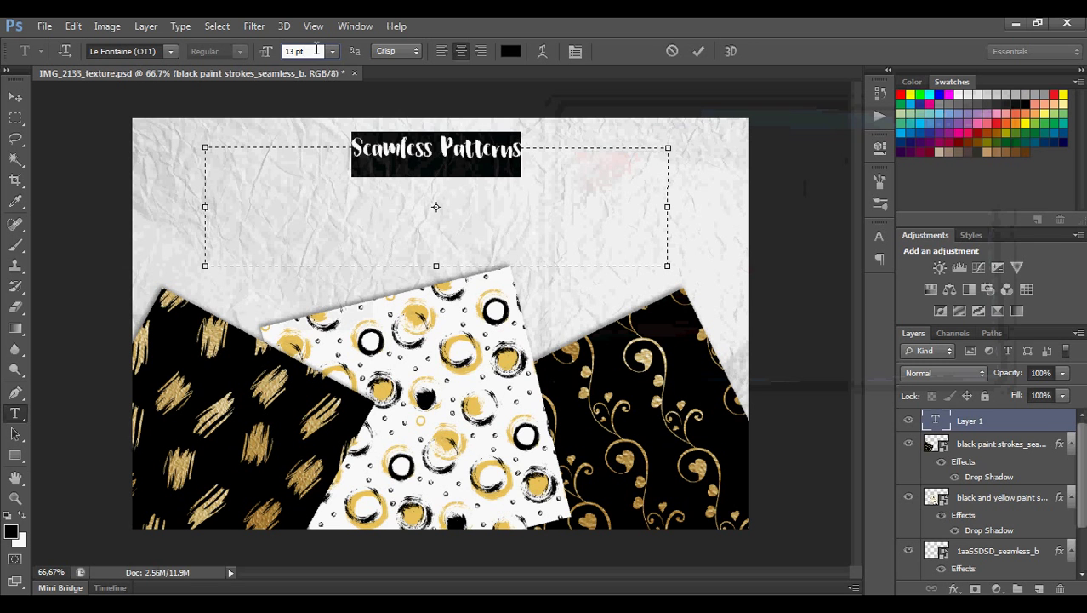
{"action": "key", "text": "Up"}
{"action": "key", "text": "Up"}
{"action": "key", "text": "Up"}
{"action": "key", "text": "Up"}
{"action": "key", "text": "Up"}
{"action": "key", "text": "Up"}
{"action": "key", "text": "Up"}
{"action": "key", "text": "Up"}
{"action": "key", "text": "Up"}
{"action": "key", "text": "Up"}
{"action": "key", "text": "Up"}
{"action": "key", "text": "Up"}
{"action": "key", "text": "Up"}
{"action": "key", "text": "Up"}
{"action": "key", "text": "Up"}
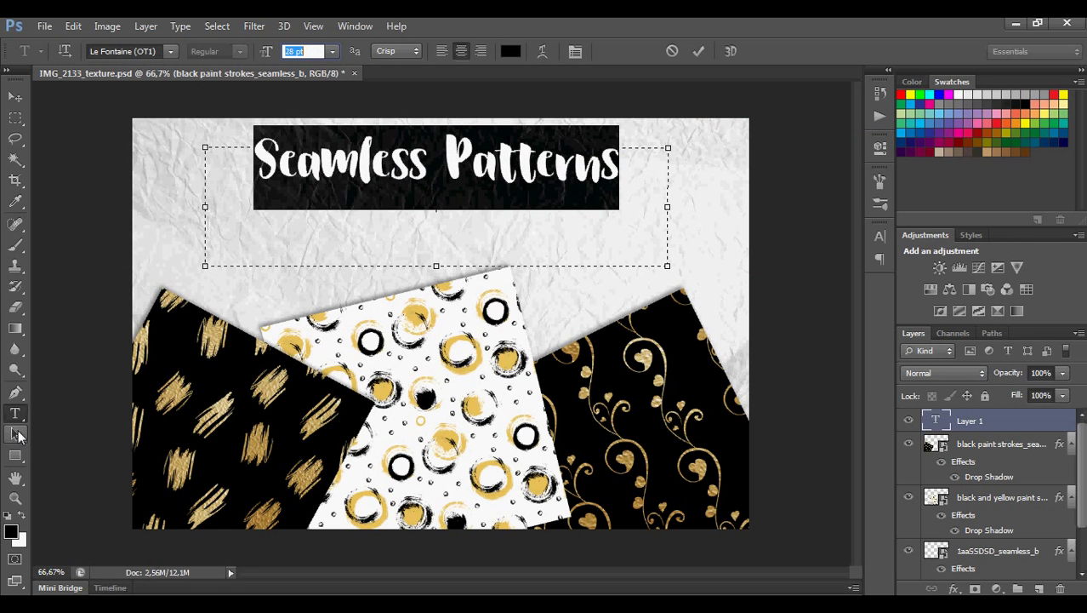
{"action": "left_click", "coordinate": [17, 434]}
Move the "Seamless Patterns" title down so it sits closer to the pattern sheets.
{"action": "key", "text": "ctrl+t"}
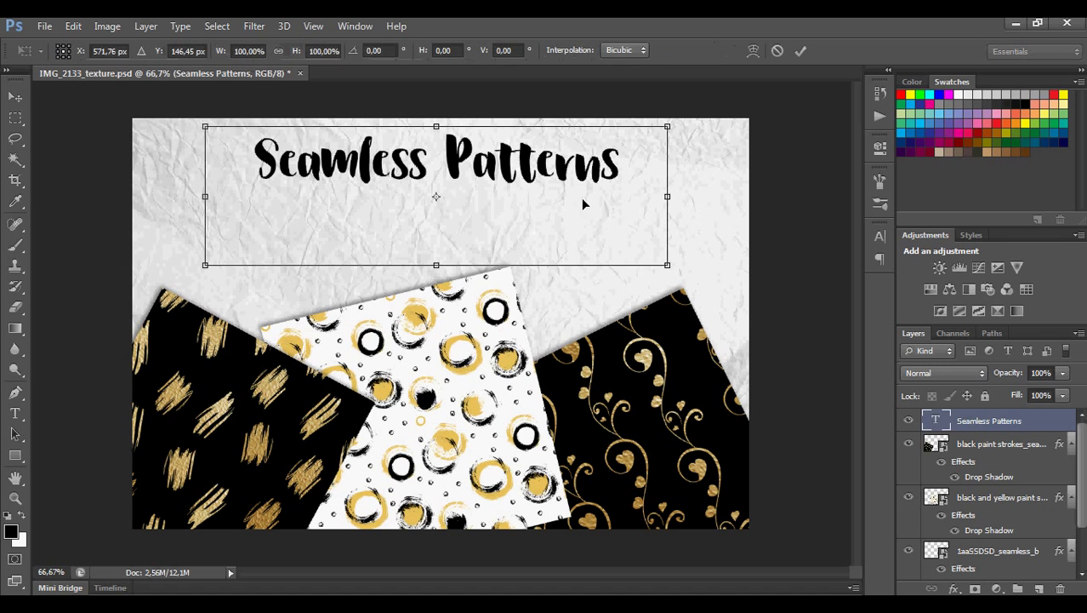
{"action": "left_click_drag", "start_coordinate": [536, 174], "coordinate": [541, 209]}
{"action": "key", "text": "Return"}
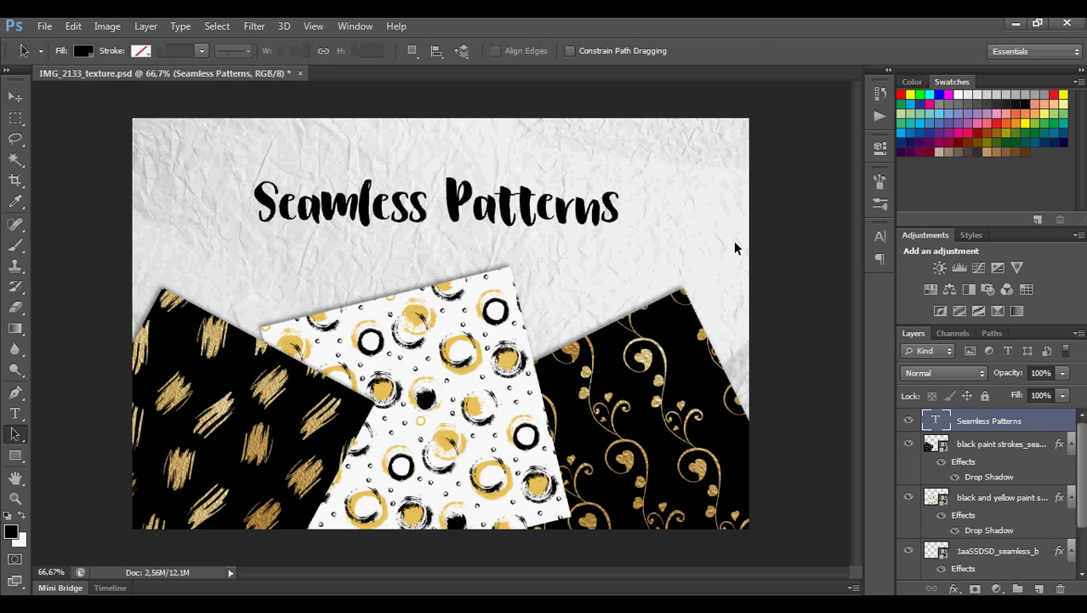
Start saving the document under a new name, entering IMG_2133_texture1.psd as the file name.
{"action": "left_click", "coordinate": [44, 25]}
{"action": "left_click", "coordinate": [75, 219]}
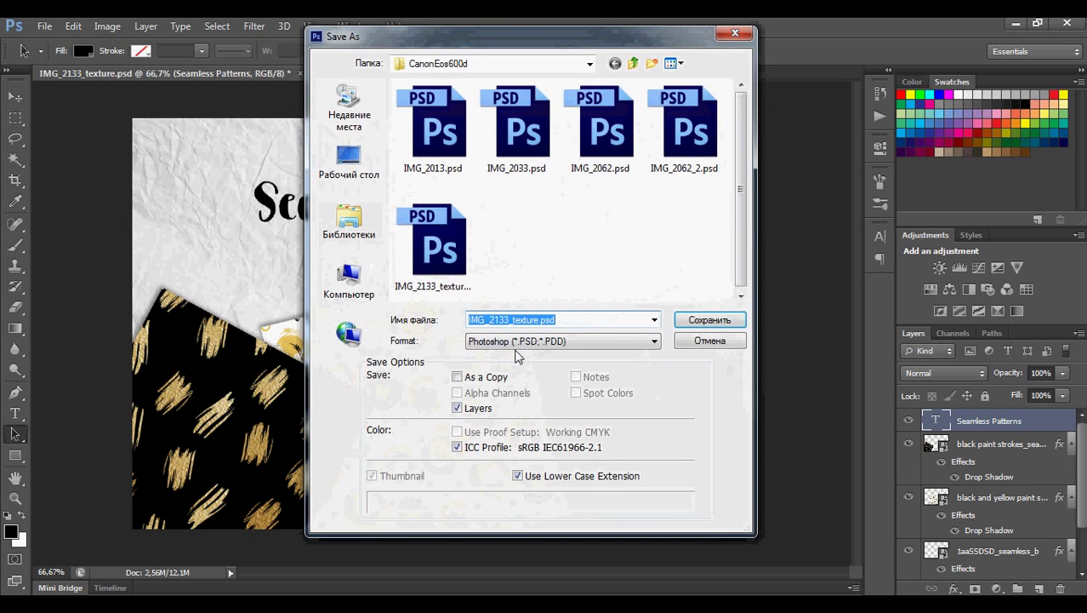
{"action": "left_click", "coordinate": [540, 321]}
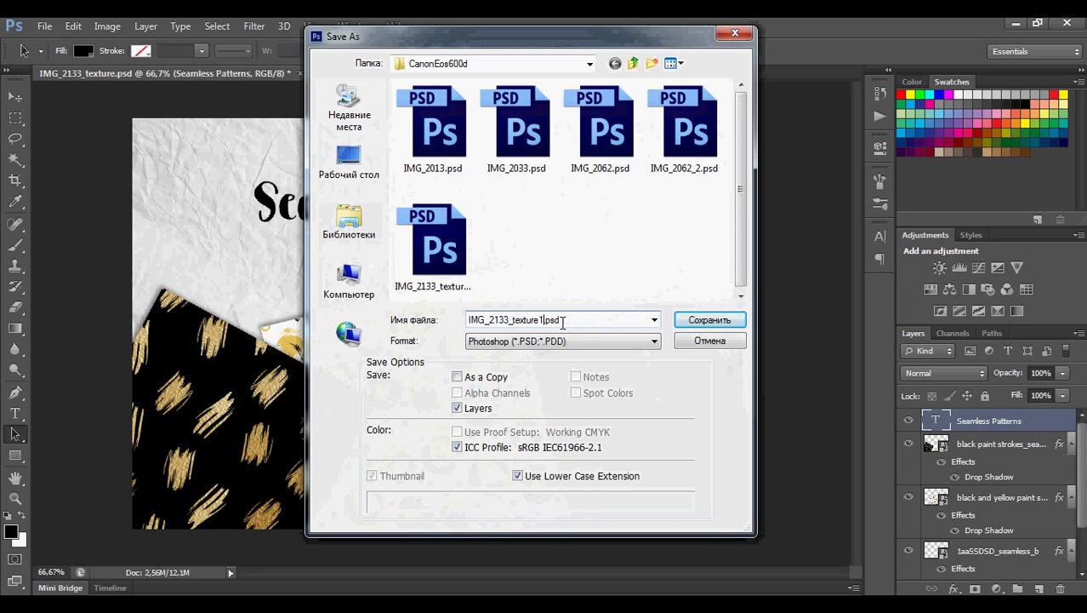
Browse to the 1_2017 folder inside A_STOCKER, CM, CreativeMarket as the save location.
{"action": "left_click", "coordinate": [500, 65]}
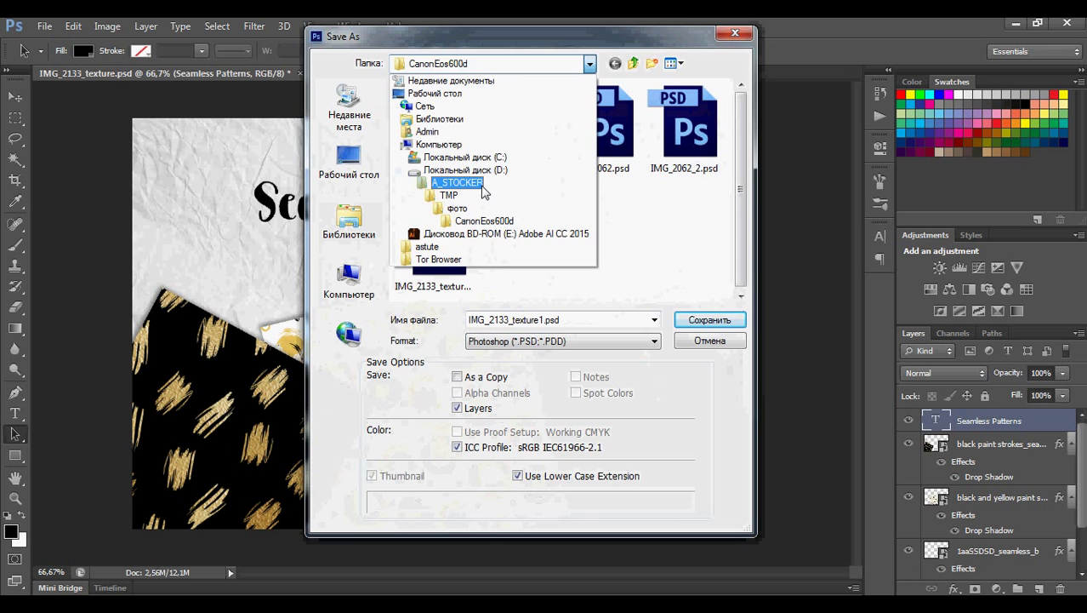
{"action": "left_click", "coordinate": [481, 186]}
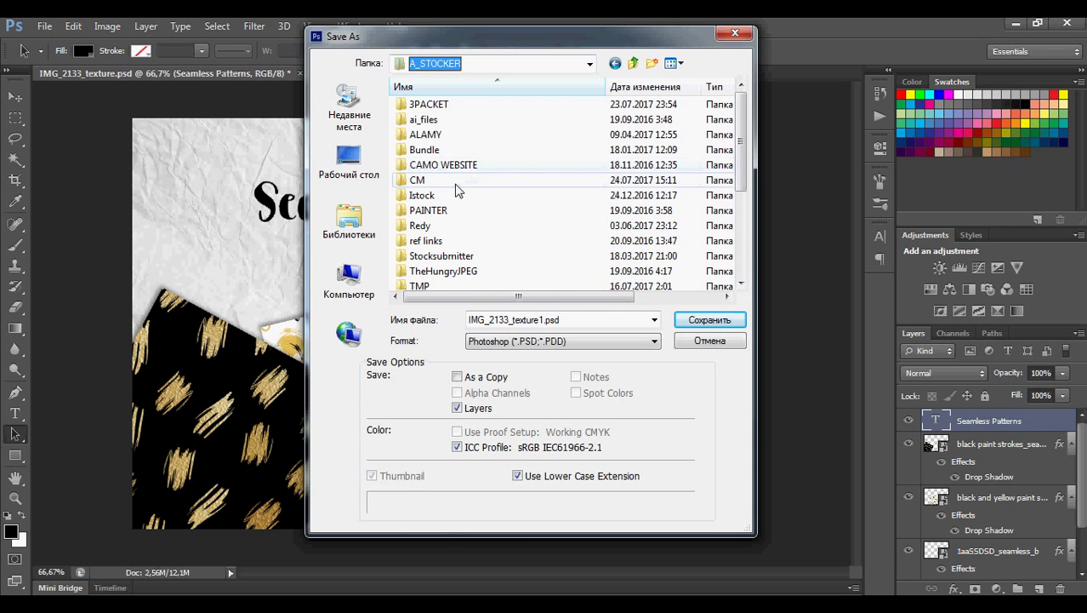
{"action": "double_click", "coordinate": [456, 182]}
{"action": "double_click", "coordinate": [456, 150]}
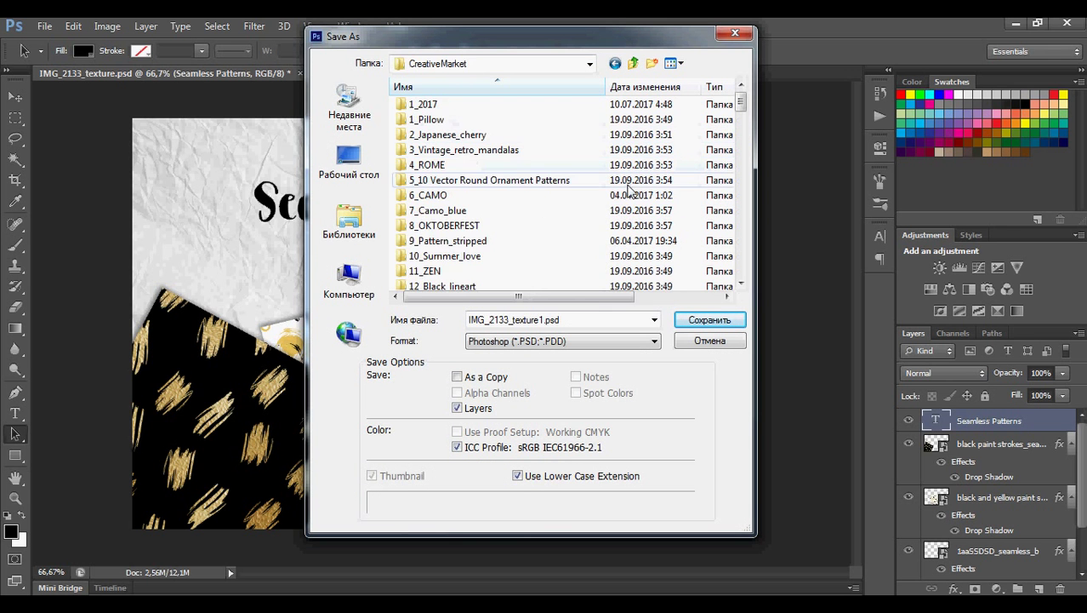
{"action": "left_click_drag", "start_coordinate": [741, 102], "coordinate": [752, 272]}
{"action": "double_click", "coordinate": [427, 104]}
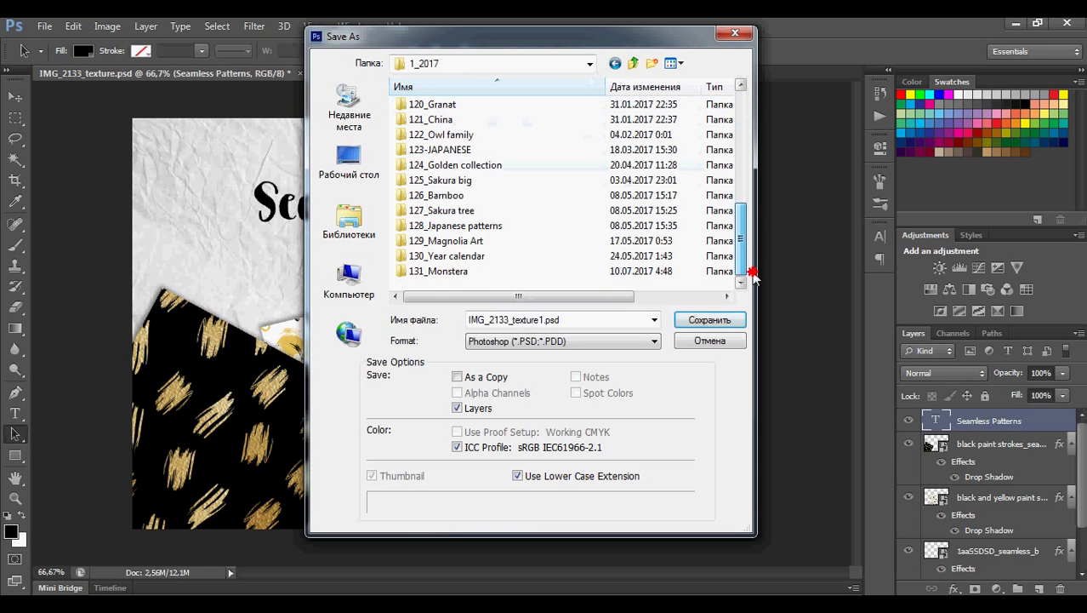
Create a folder named 132_Patterns Gold2 inside 1_2017 and open it as the save location.
{"action": "left_click", "coordinate": [653, 63]}
{"action": "type", "text": "1"}
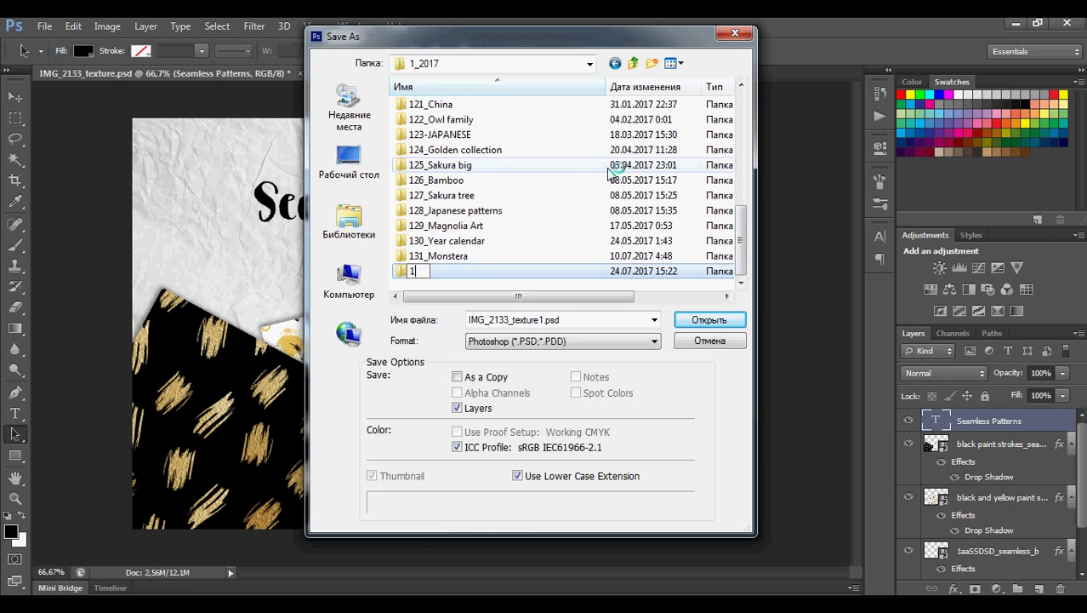
{"action": "type", "text": "32_Patterns "}
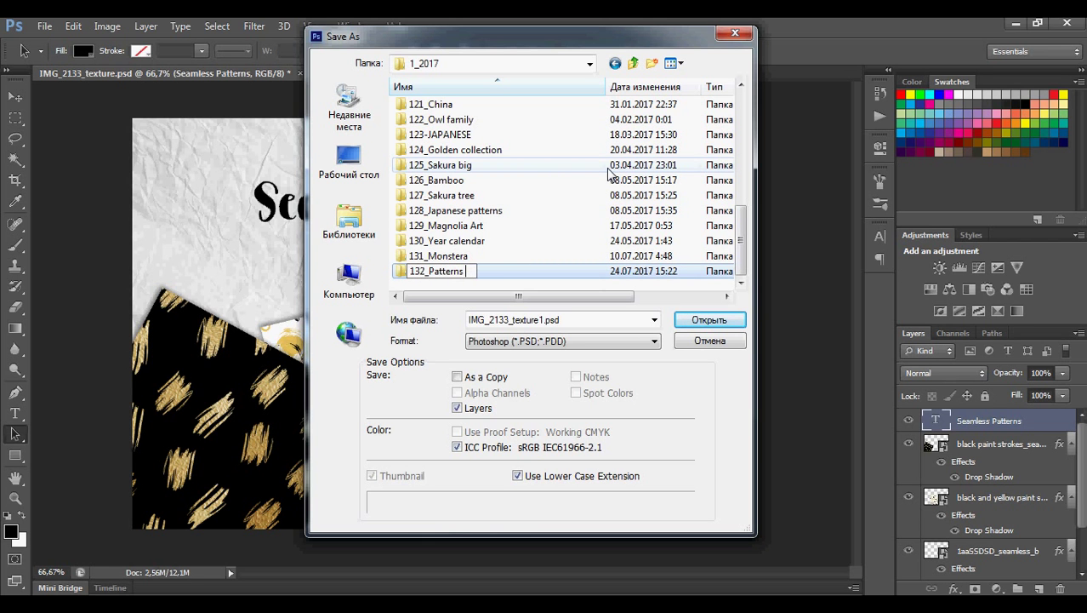
{"action": "type", "text": "Gold2"}
{"action": "key", "text": "Return"}
{"action": "key", "text": "Return"}
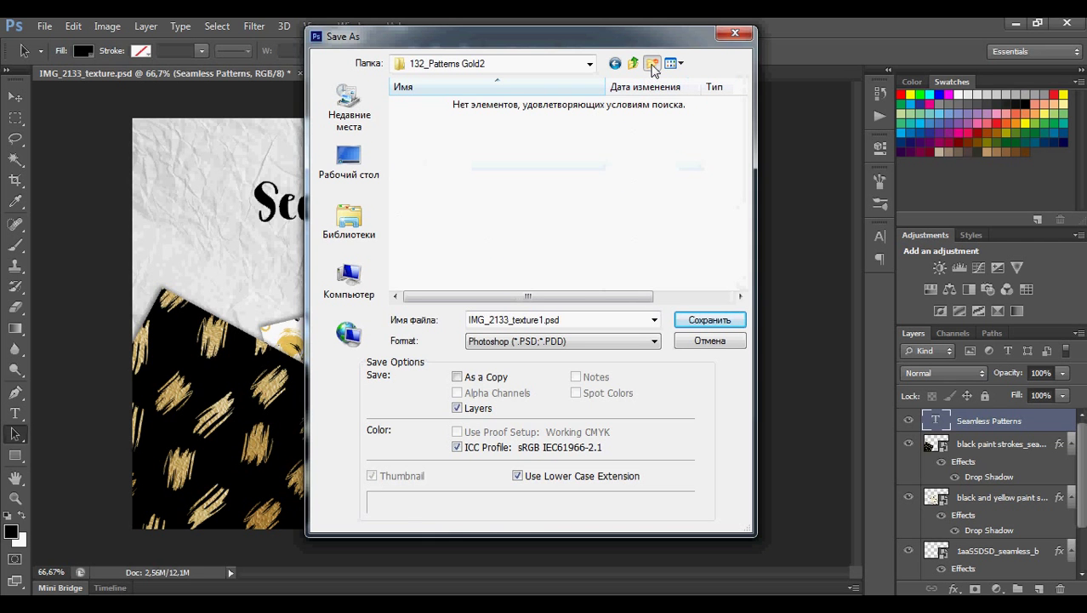
Create a subfolder named my inside 132_Patterns Gold2 and open it.
{"action": "left_click", "coordinate": [652, 63]}
{"action": "type", "text": "my"}
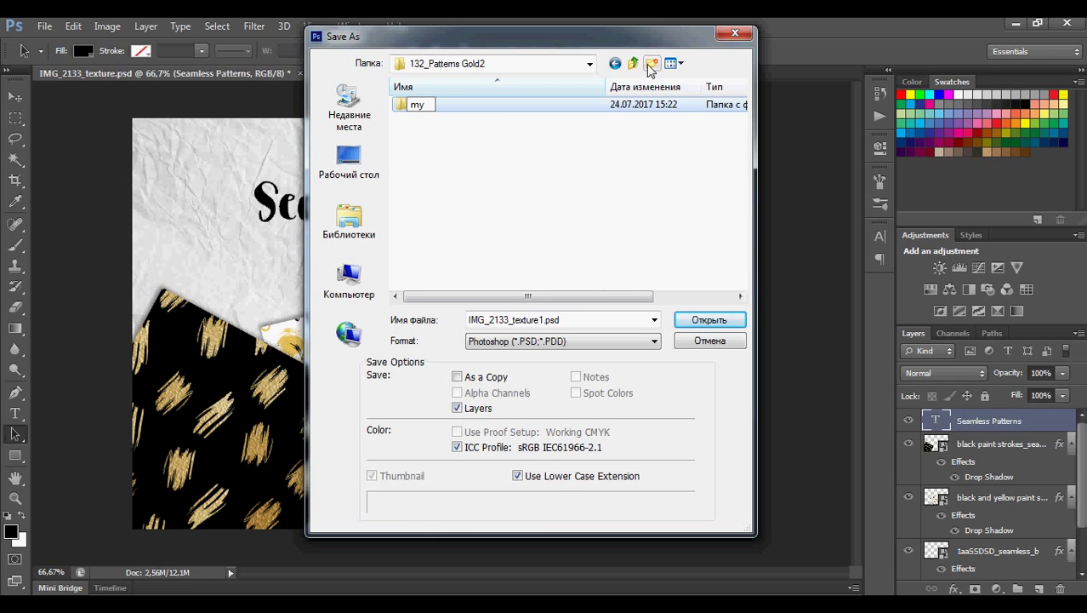
{"action": "key", "text": "Return"}
{"action": "double_click", "coordinate": [417, 109]}
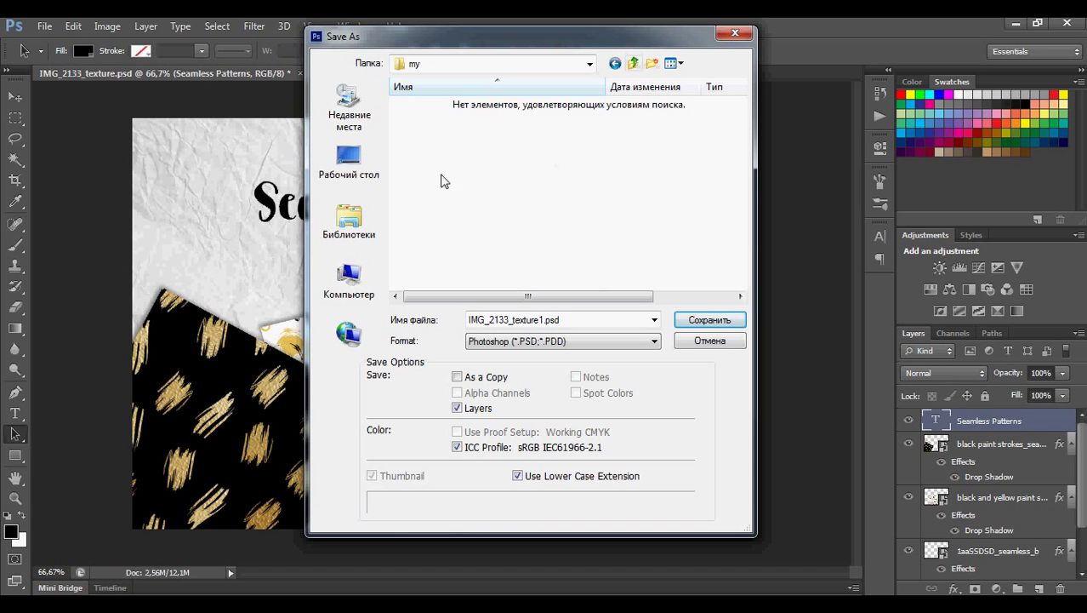
Save the layered document in the my folder as 1.psd with Maximize Compatibility on.
{"action": "left_click", "coordinate": [563, 321]}
{"action": "left_click_drag", "start_coordinate": [551, 320], "coordinate": [405, 332]}
{"action": "type", "text": "1"}
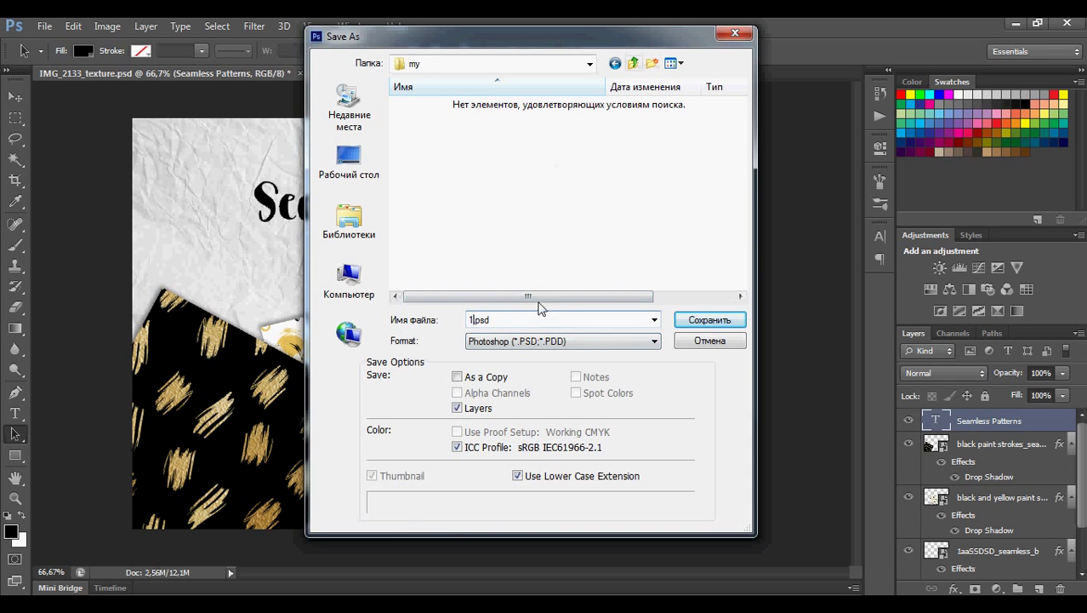
{"action": "left_click", "coordinate": [711, 320]}
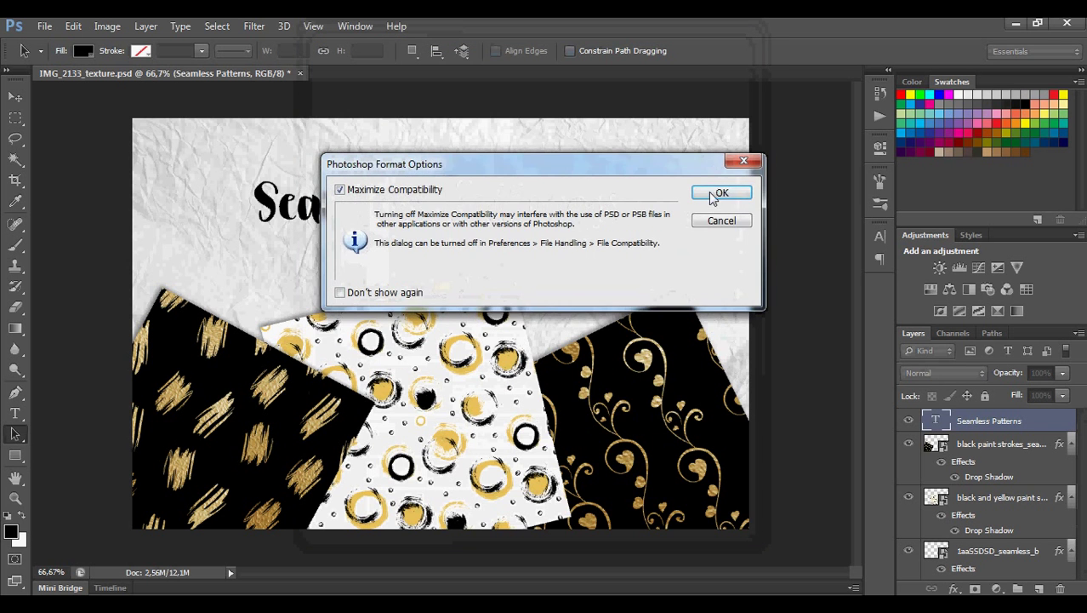
{"action": "left_click", "coordinate": [715, 194]}
Save a JPEG copy named 1.jpg in the same folder at maximum quality, baseline standard, and close the document.
{"action": "left_click", "coordinate": [42, 26]}
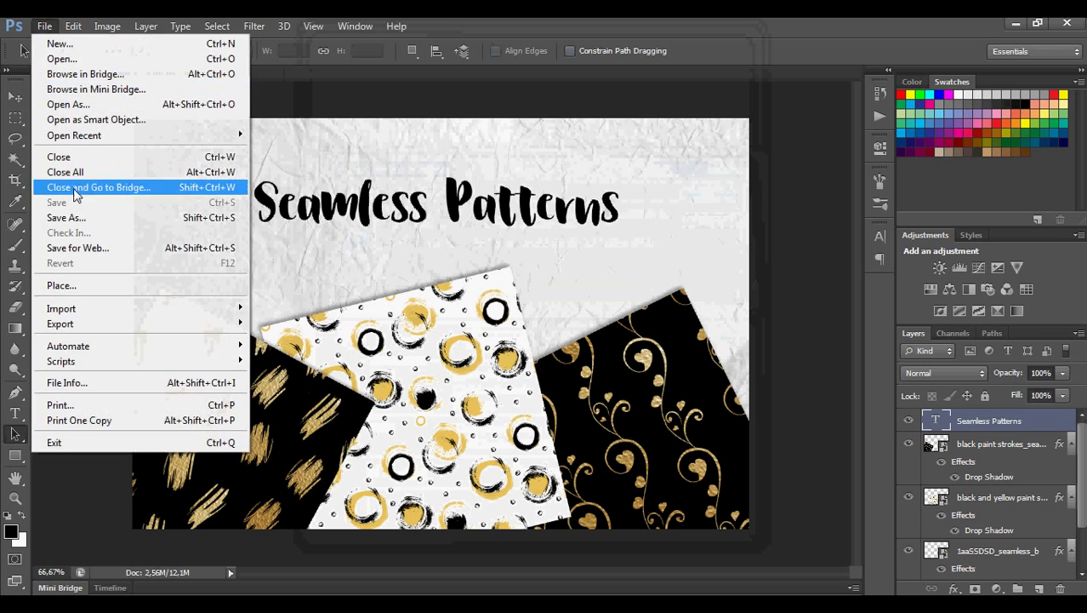
{"action": "left_click", "coordinate": [85, 213]}
{"action": "left_click", "coordinate": [491, 346]}
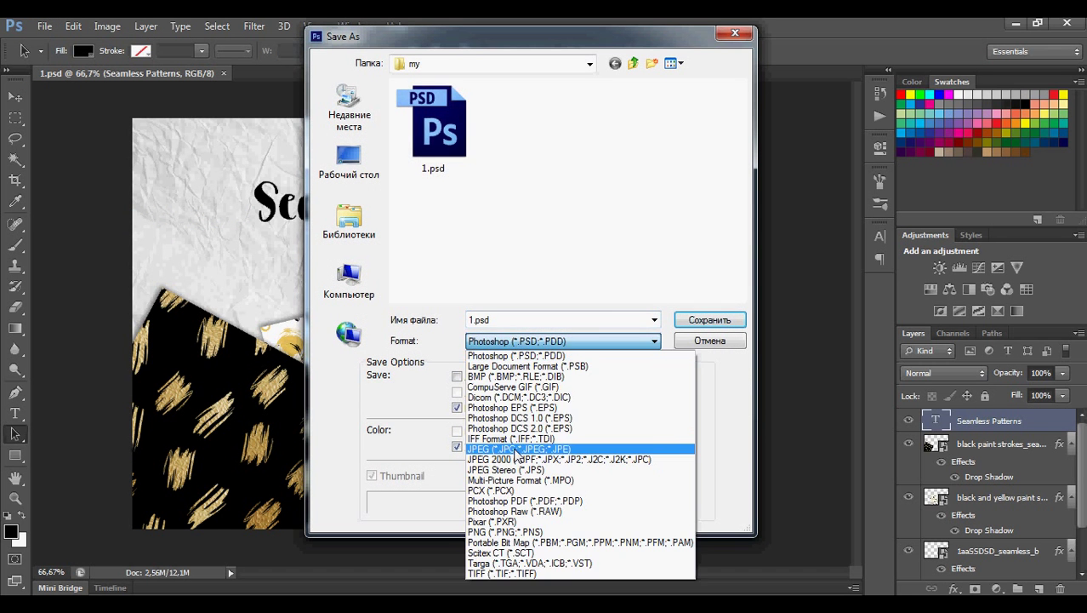
{"action": "left_click", "coordinate": [475, 447]}
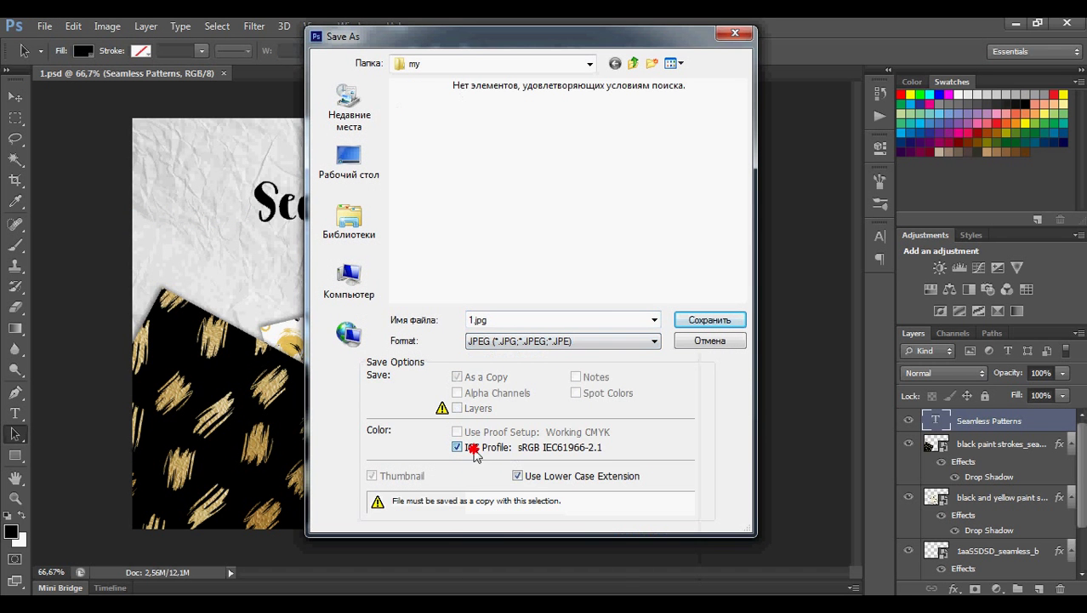
{"action": "left_click", "coordinate": [735, 317]}
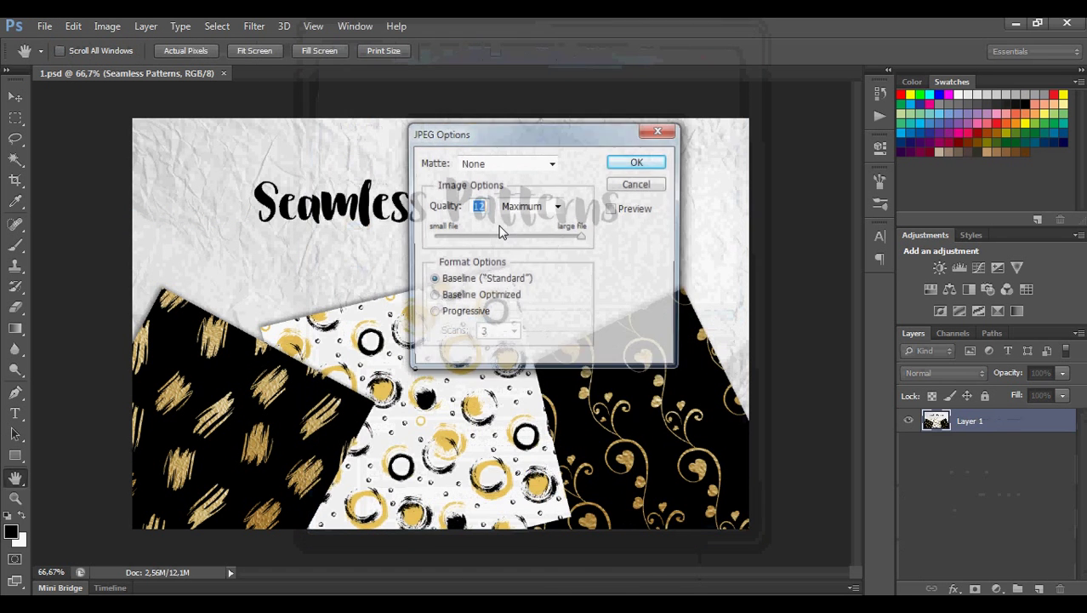
{"action": "left_click", "coordinate": [638, 162]}
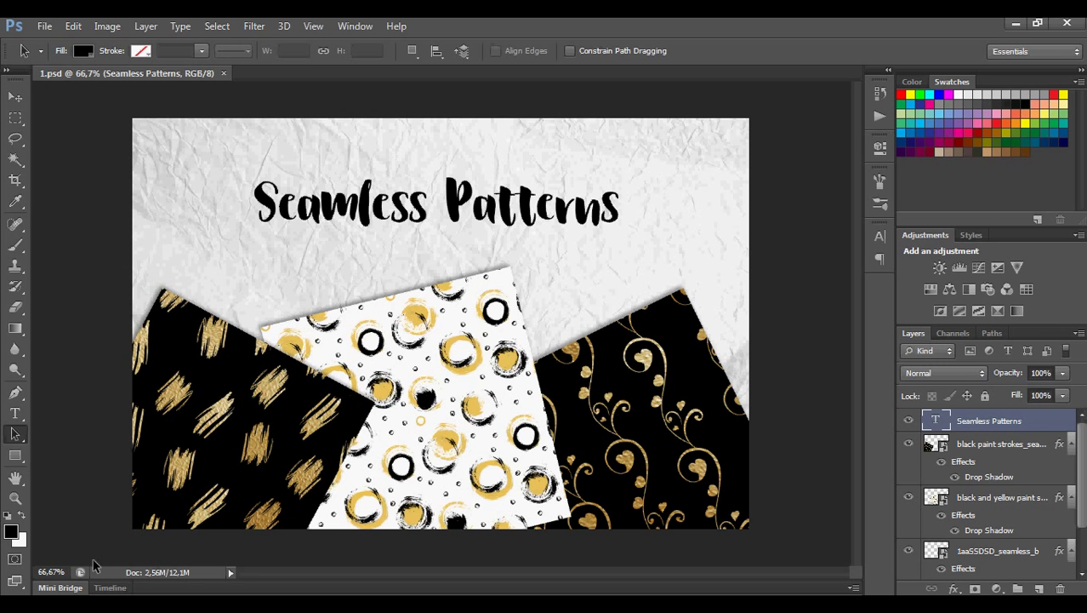
{"action": "left_click", "coordinate": [224, 73]}
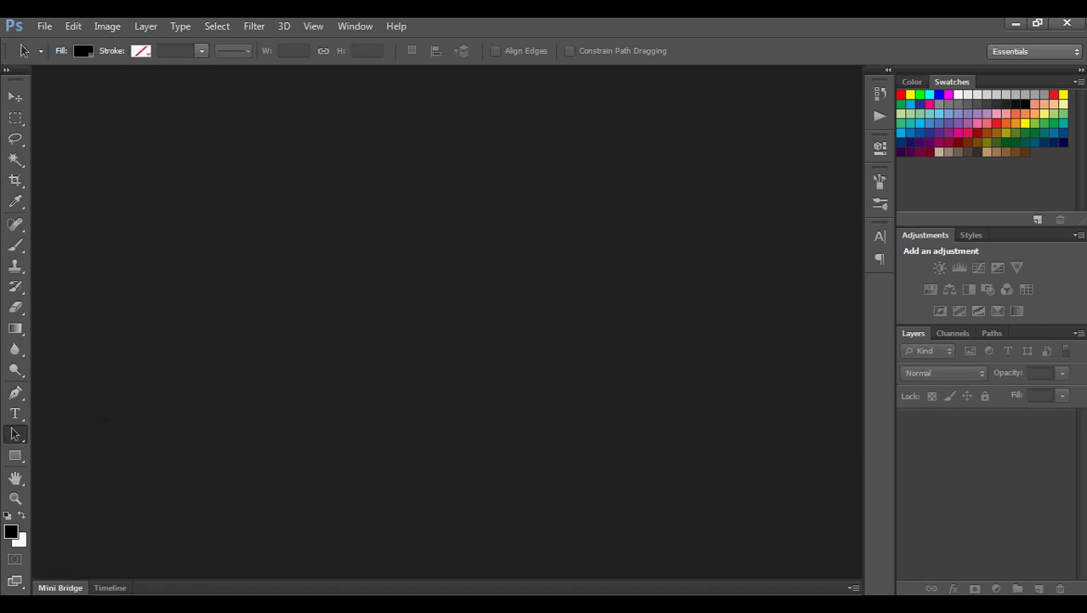
View mock up 6.psd, mock up 7.psd and mock up 2.psd from the mock up folder one after another, closing each.
{"action": "mouse_move", "coordinate": [73, 587]}
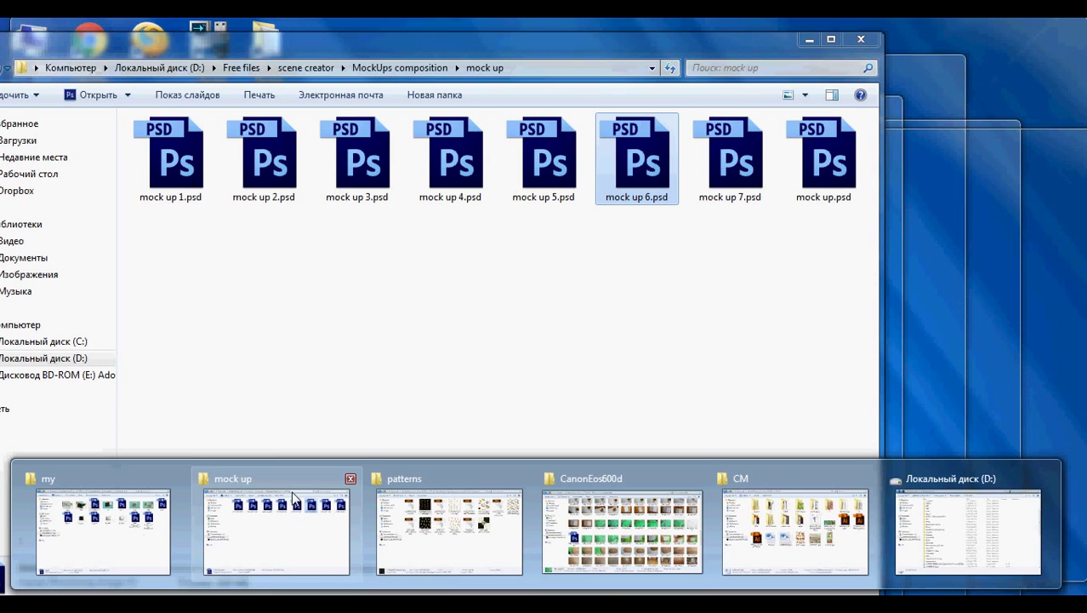
{"action": "left_click", "coordinate": [294, 496]}
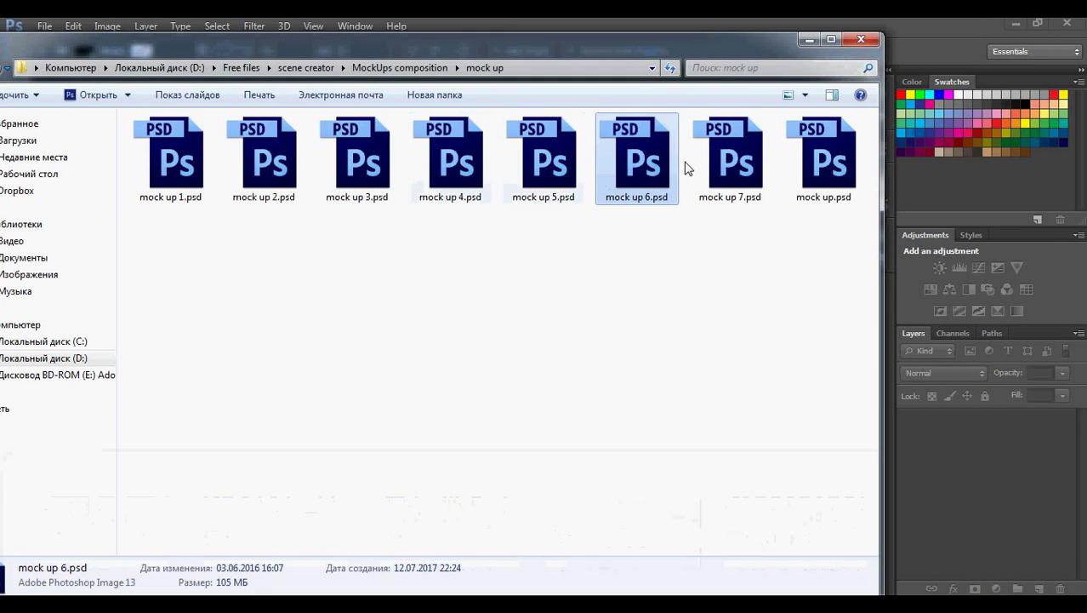
{"action": "double_click", "coordinate": [638, 164]}
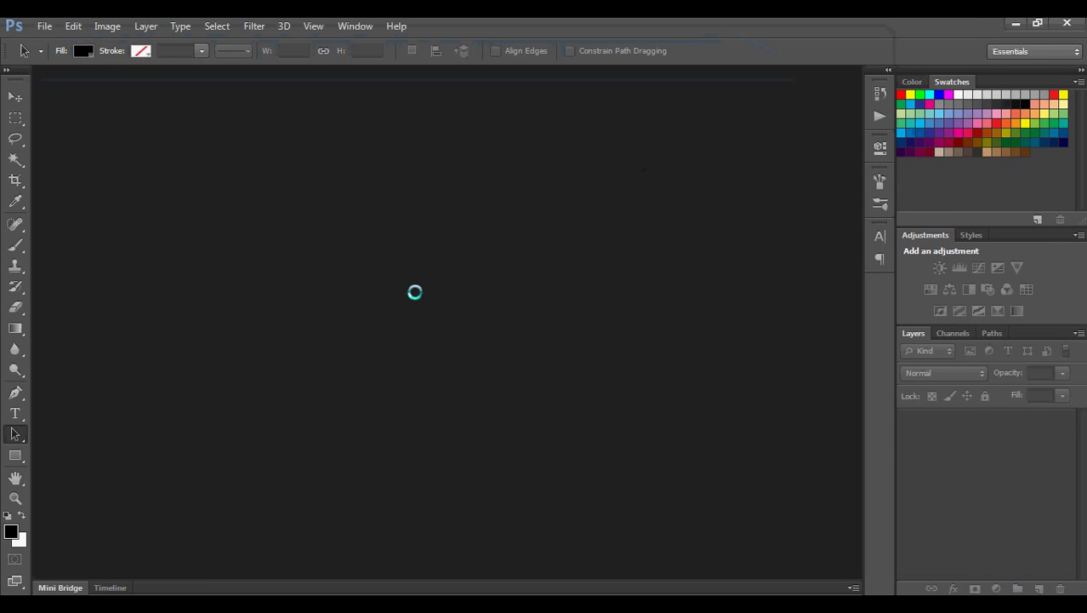
{"action": "left_click", "coordinate": [238, 74]}
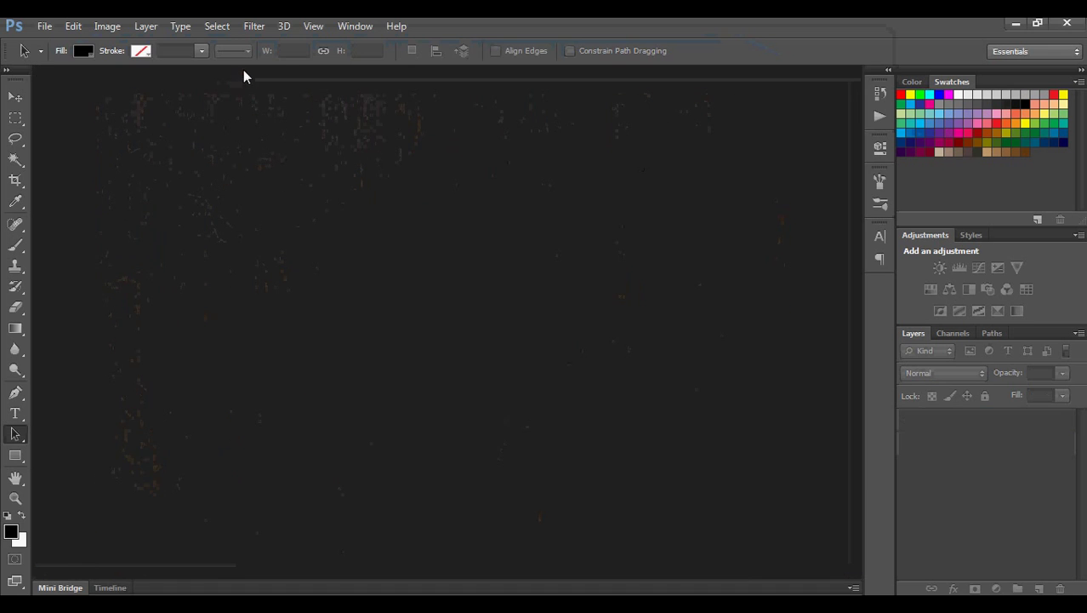
{"action": "left_click", "coordinate": [259, 513]}
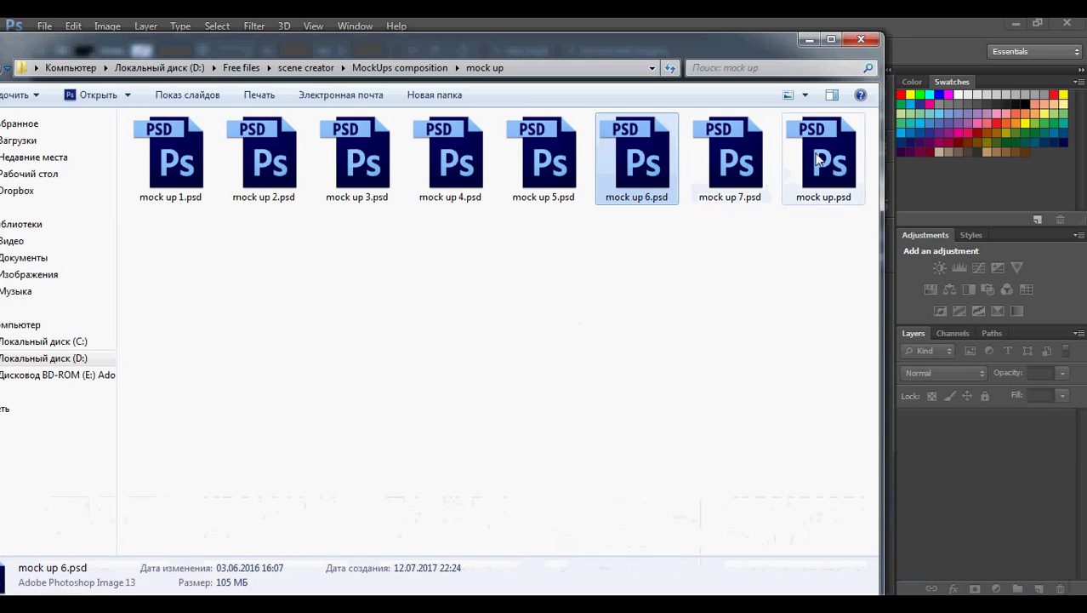
{"action": "double_click", "coordinate": [733, 160]}
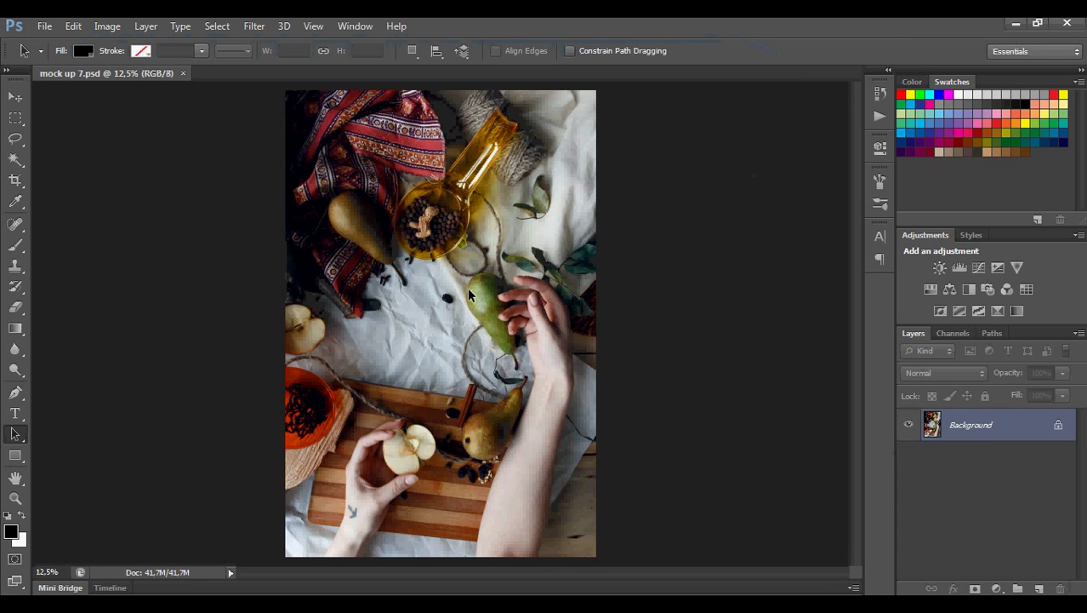
{"action": "left_click", "coordinate": [184, 74]}
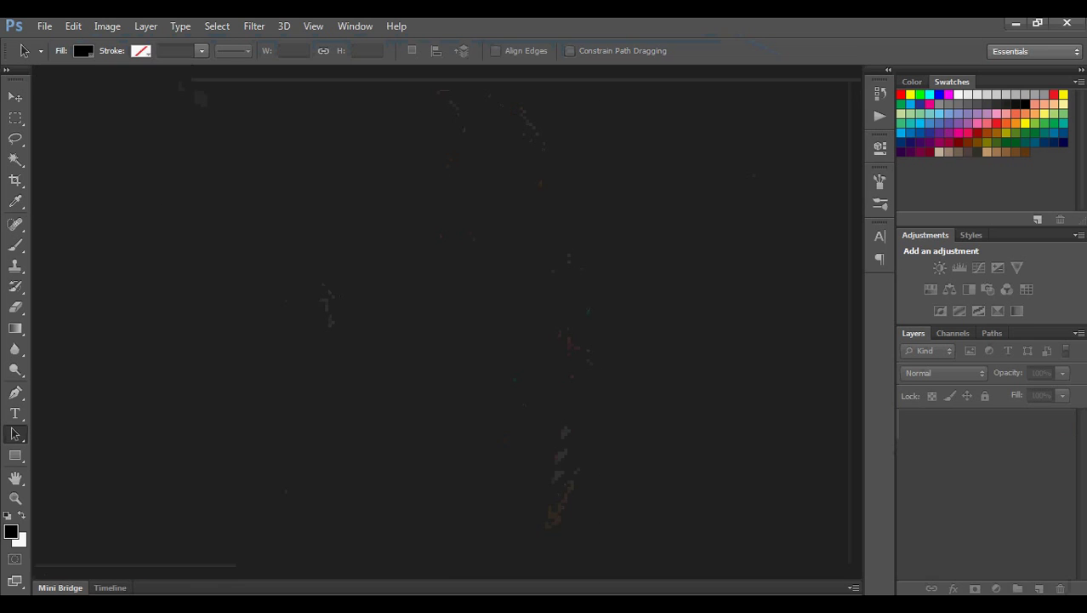
{"action": "left_click", "coordinate": [271, 520]}
{"action": "double_click", "coordinate": [267, 186]}
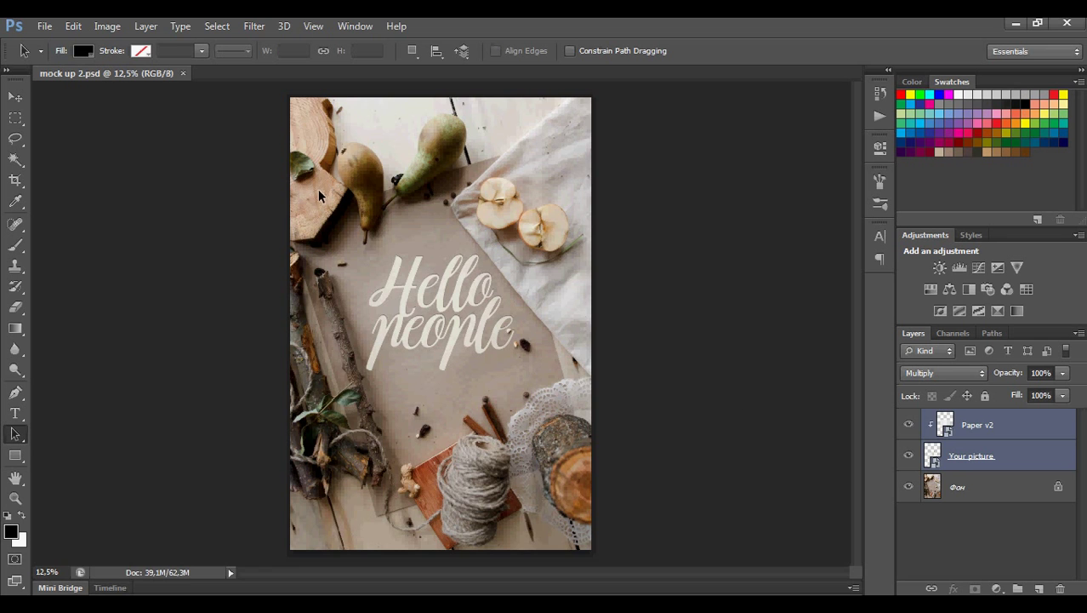
{"action": "left_click", "coordinate": [183, 73]}
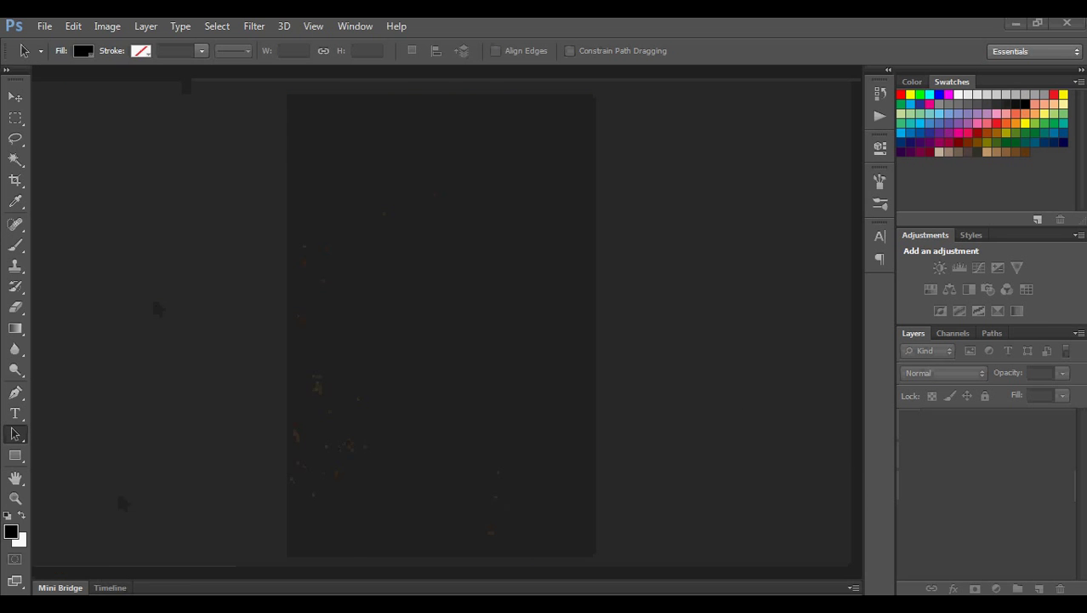
Switch to the mock up folder window in Windows Explorer and browse to the Psd_Mockup folder inside Free files.
{"action": "left_click", "coordinate": [258, 538]}
{"action": "left_click", "coordinate": [408, 68]}
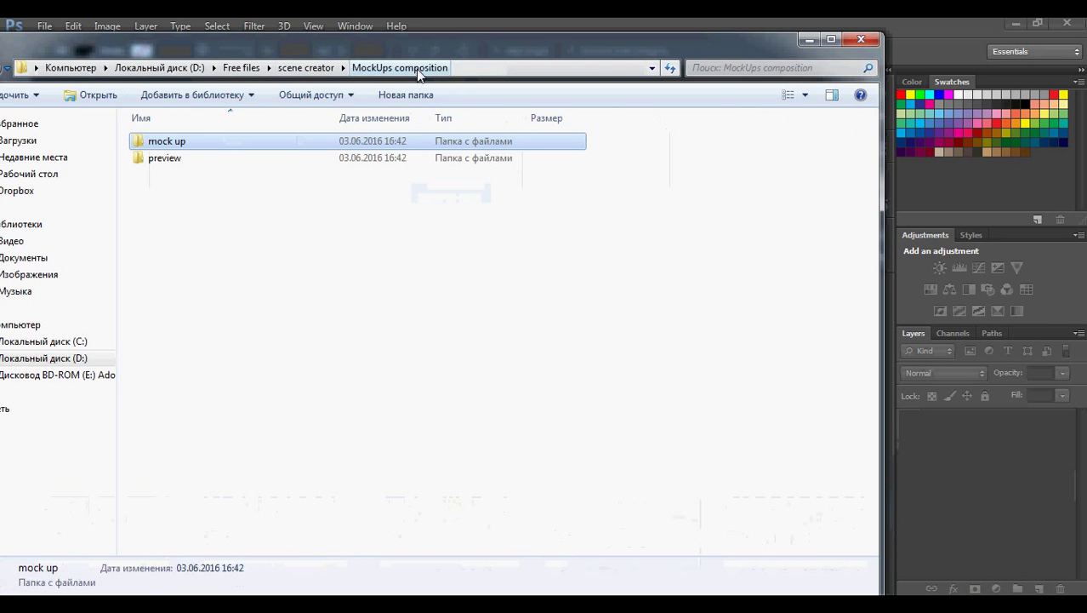
{"action": "left_click", "coordinate": [313, 69]}
{"action": "left_click", "coordinate": [241, 67]}
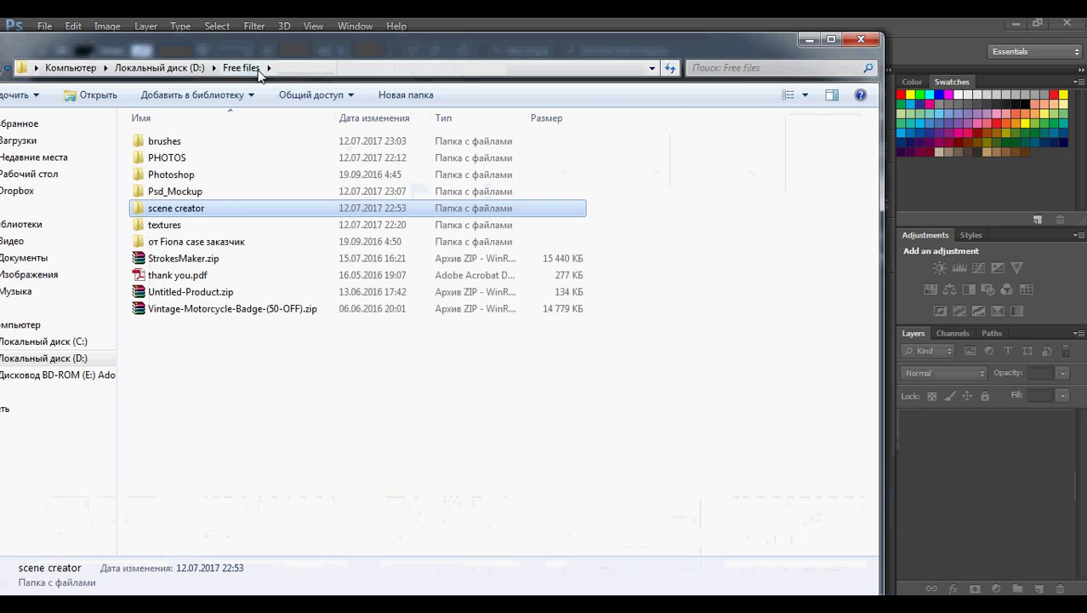
{"action": "left_click", "coordinate": [228, 192]}
{"action": "double_click", "coordinate": [228, 193]}
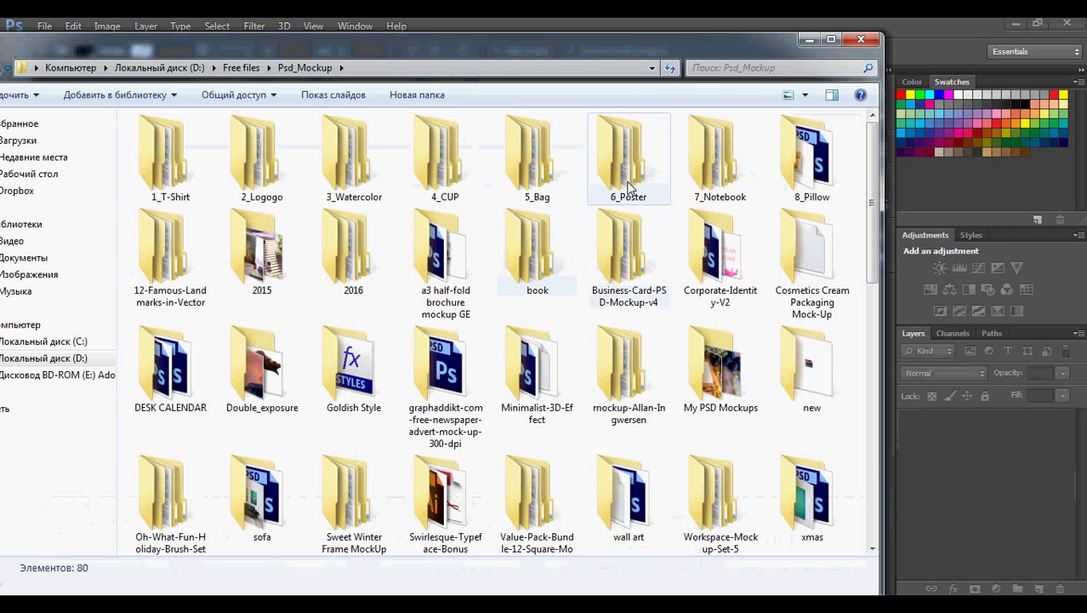
Open Pillow Mockup.psd in Photoshop from the Pillow Mockup subfolder of 8_Pillow, Pillow-PSD-Mockup.
{"action": "double_click", "coordinate": [815, 166]}
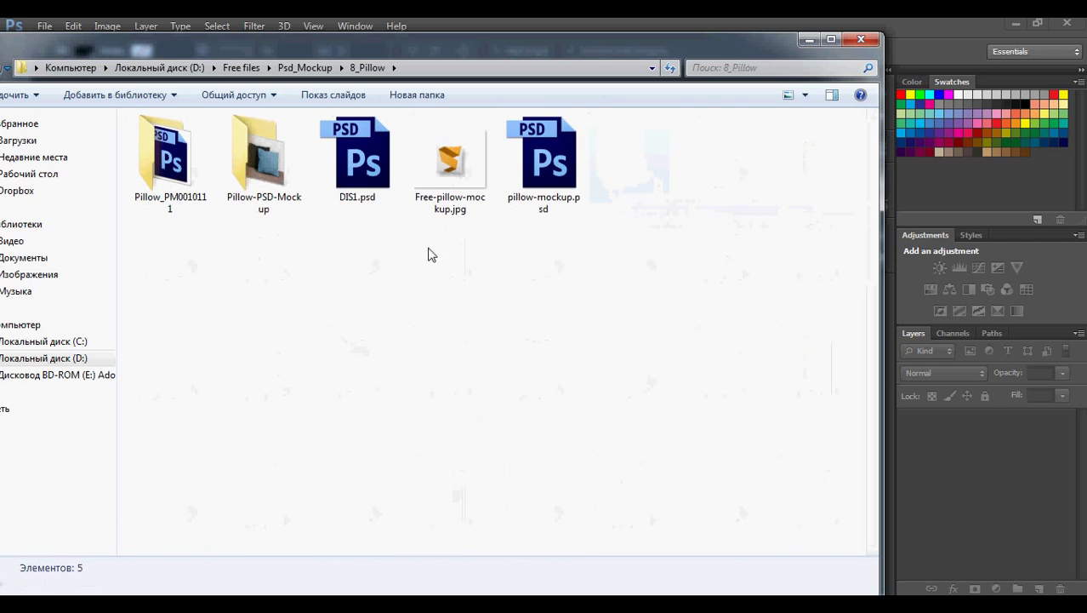
{"action": "double_click", "coordinate": [262, 209]}
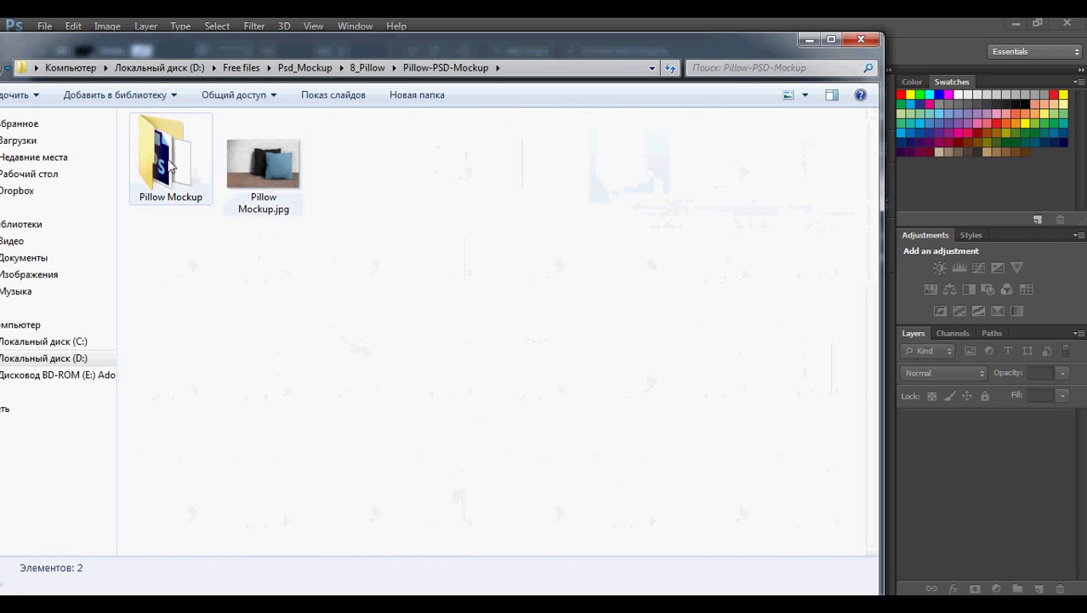
{"action": "double_click", "coordinate": [204, 203]}
{"action": "left_click", "coordinate": [181, 182]}
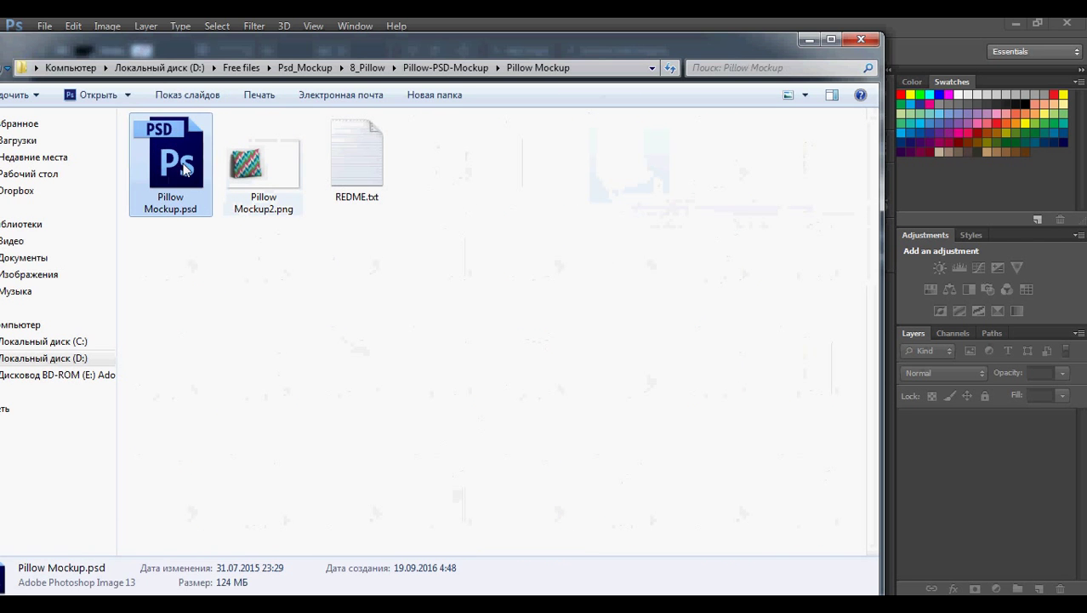
{"action": "double_click", "coordinate": [186, 170]}
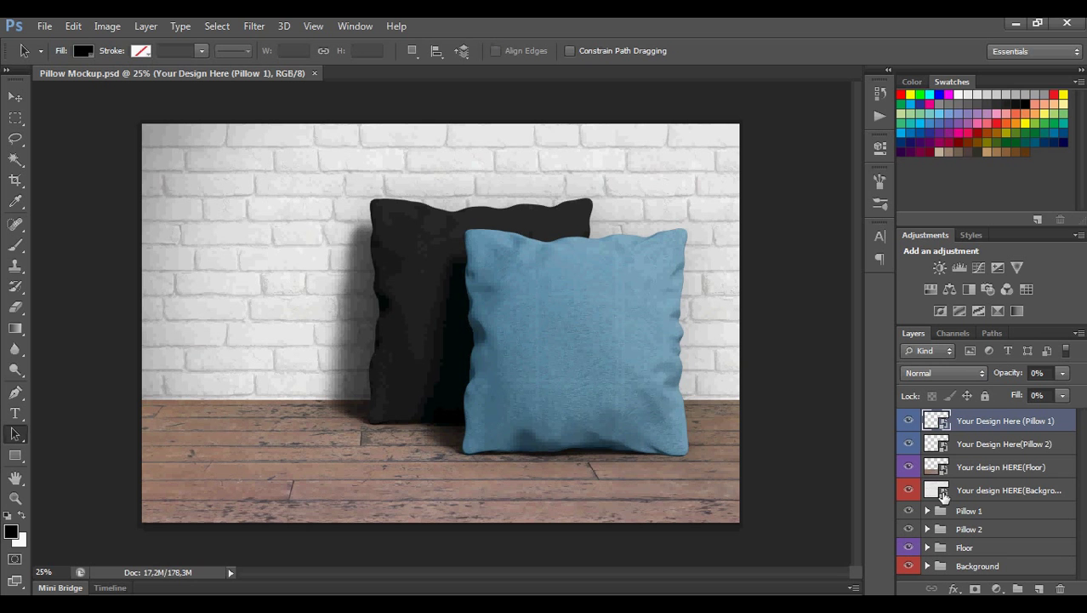
Examine the pillow mockup's structure by hiding and reshowing the Pillow 1 design layer and both pillow groups, and select the Floor design layer.
{"action": "left_click", "coordinate": [908, 420]}
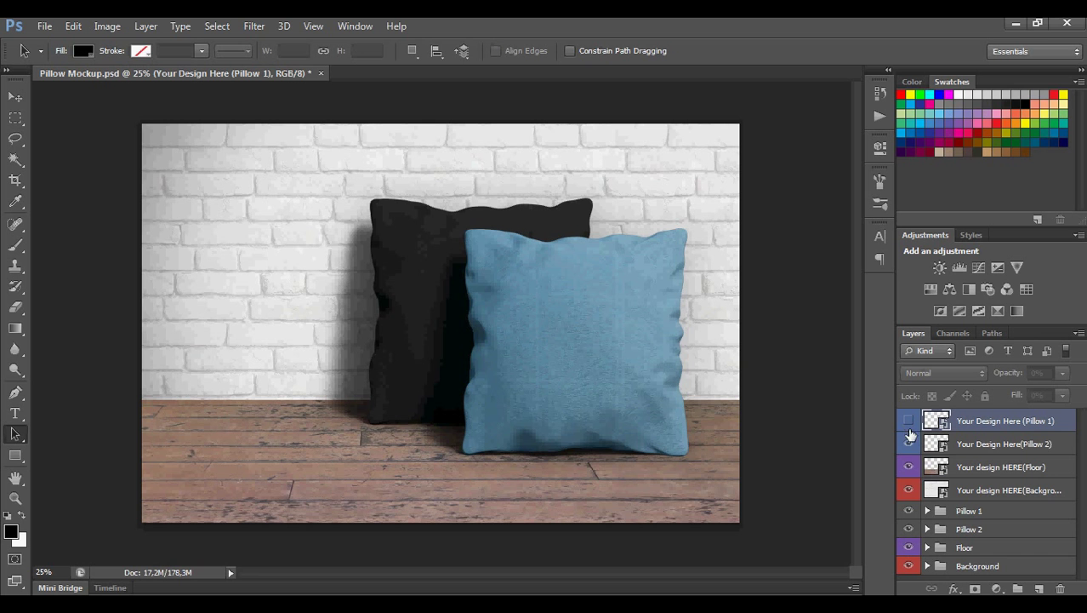
{"action": "left_click", "coordinate": [908, 422]}
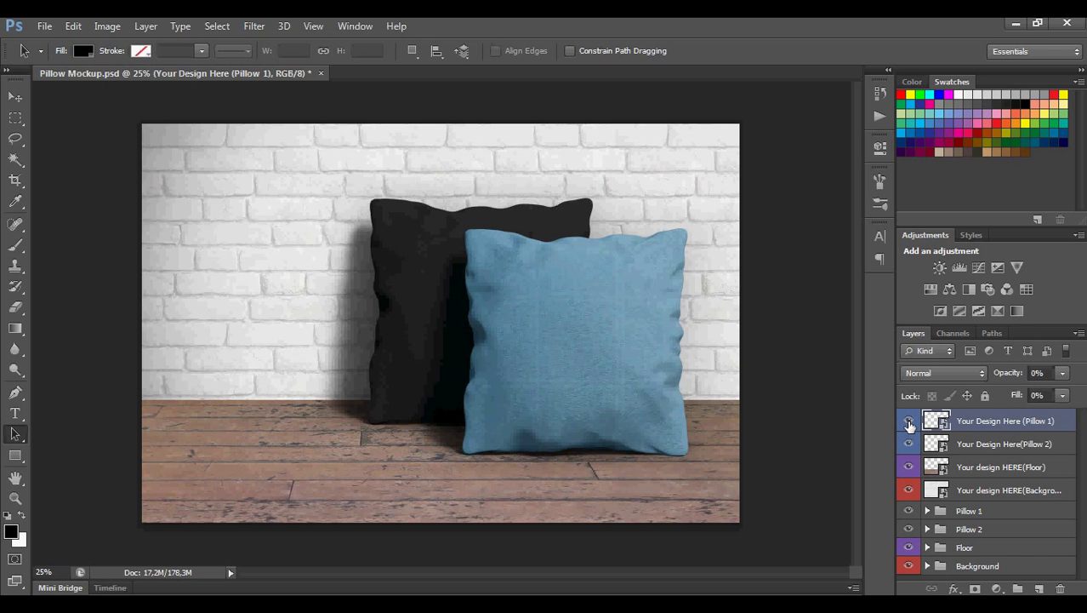
{"action": "left_click", "coordinate": [998, 512]}
{"action": "left_click", "coordinate": [910, 511]}
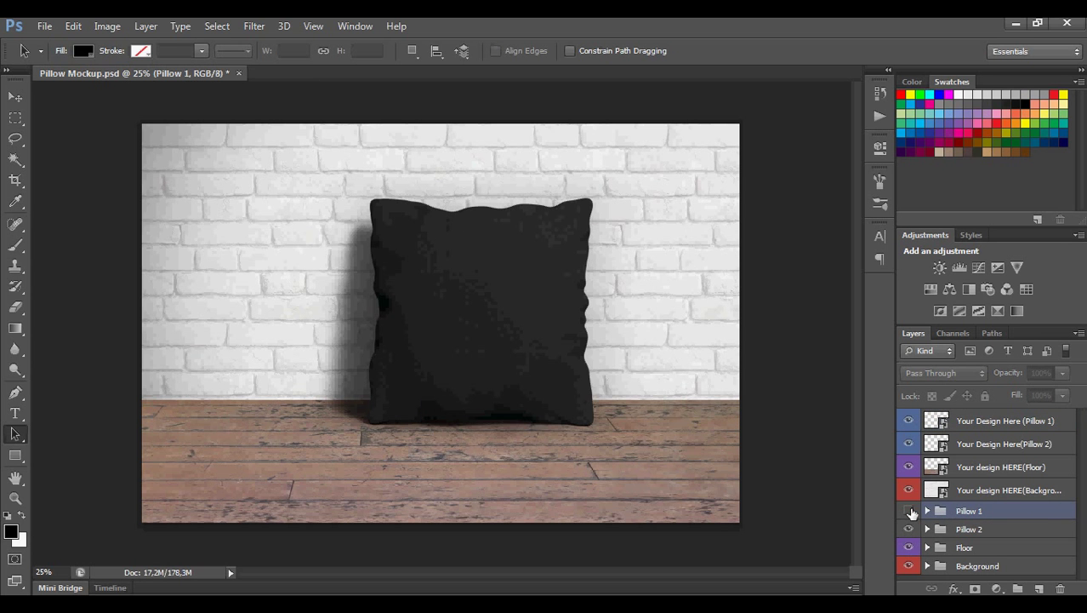
{"action": "left_click", "coordinate": [909, 511]}
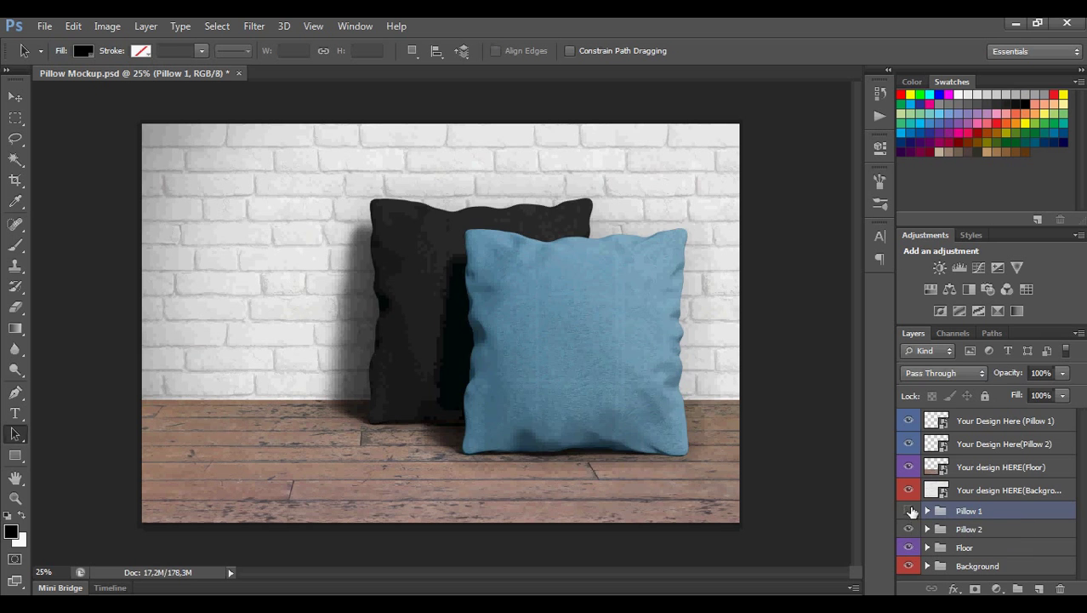
{"action": "left_click", "coordinate": [908, 510]}
{"action": "left_click", "coordinate": [909, 510]}
{"action": "left_click", "coordinate": [908, 528]}
{"action": "left_click", "coordinate": [909, 529]}
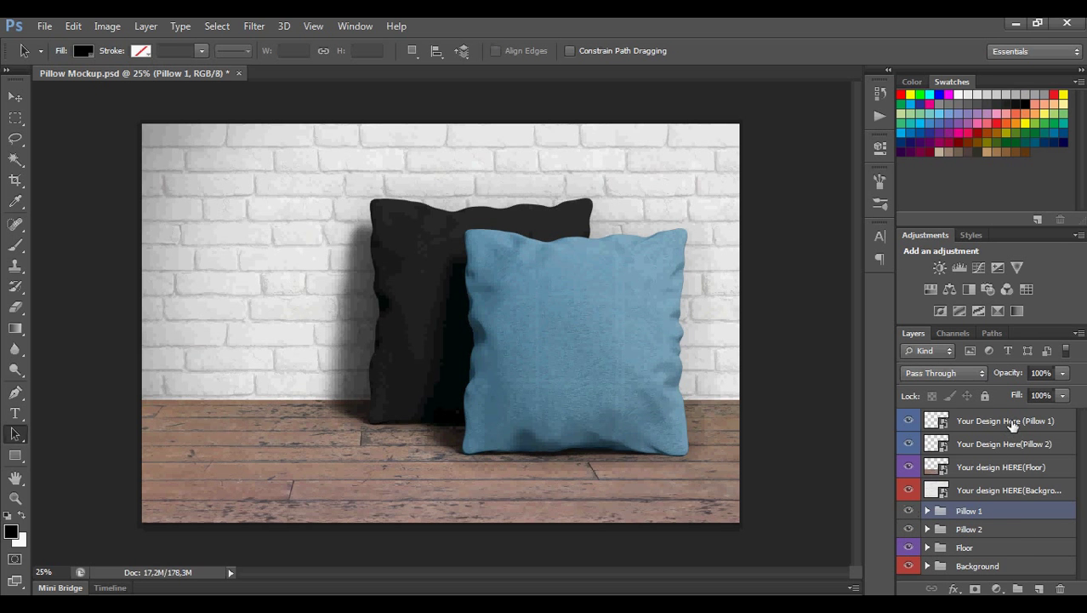
{"action": "left_click", "coordinate": [989, 470]}
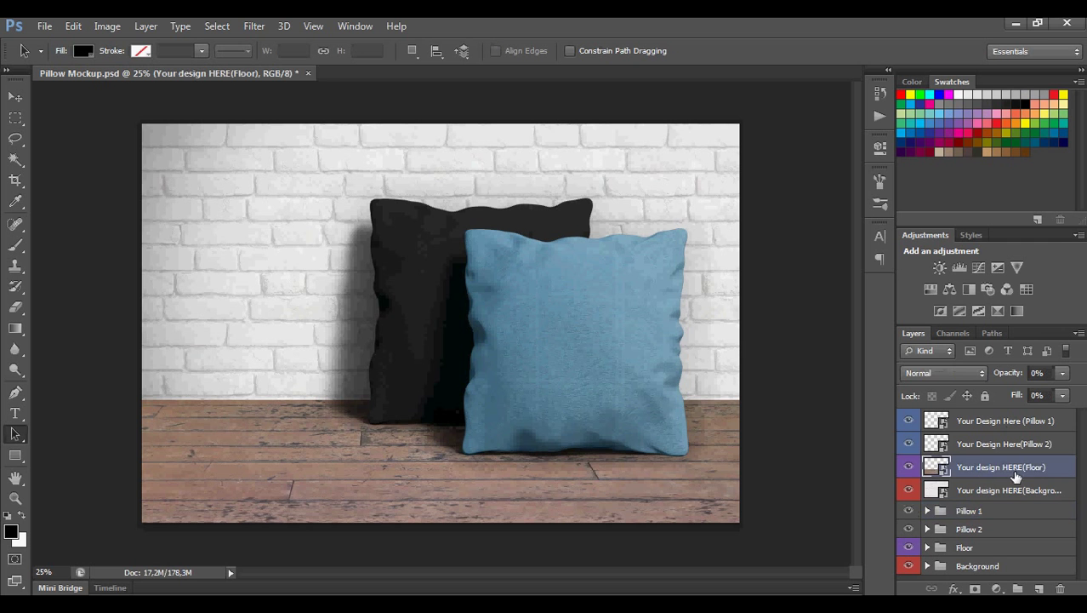
Check the Floor and Background design layers by hiding and reshowing each of them in the pillow mockup.
{"action": "left_click", "coordinate": [909, 466]}
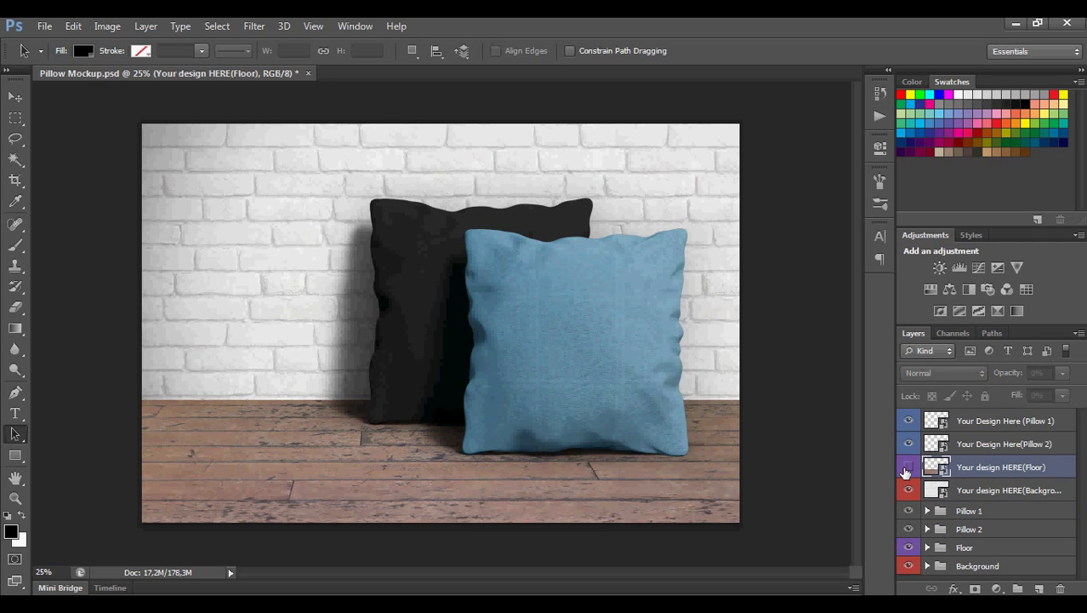
{"action": "left_click", "coordinate": [907, 470]}
{"action": "left_click", "coordinate": [1008, 495]}
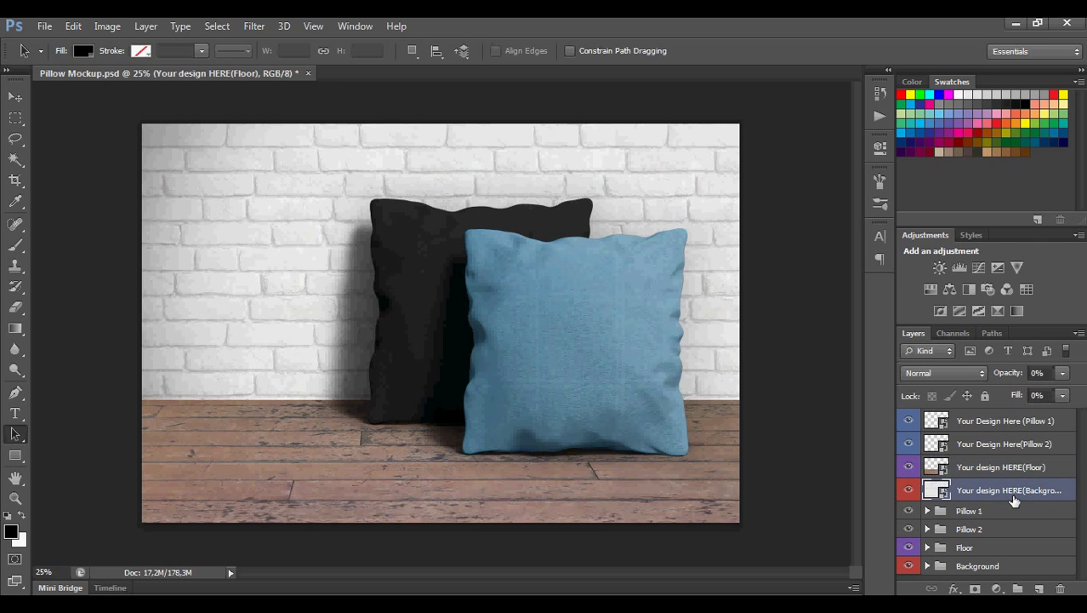
{"action": "left_click", "coordinate": [909, 494]}
{"action": "left_click", "coordinate": [909, 494]}
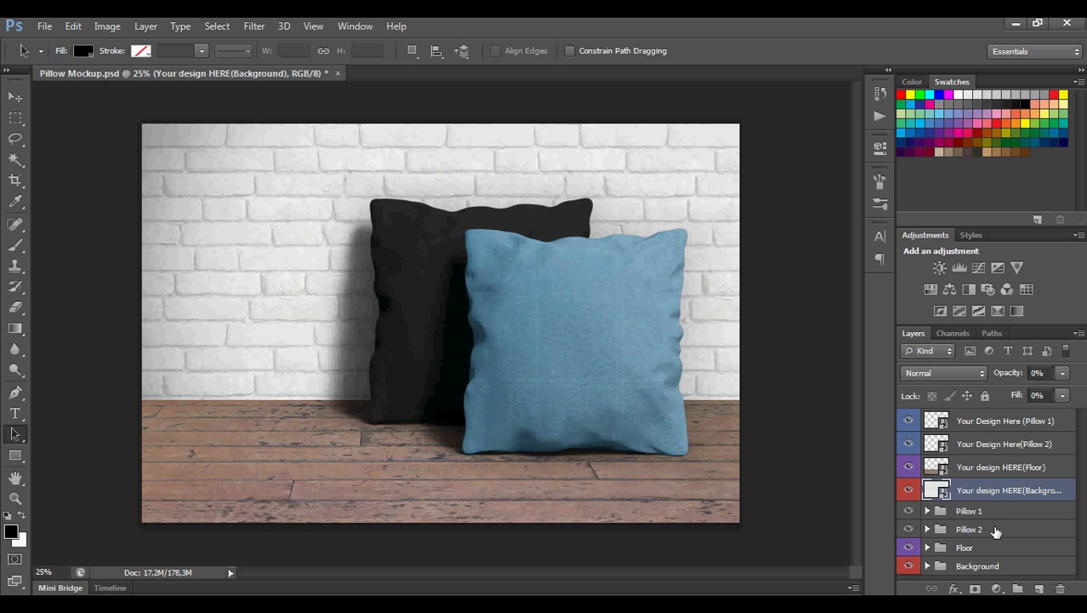
Expand the Background group and hide and reshow its Background layer to examine how the backdrop is built.
{"action": "left_click", "coordinate": [927, 565]}
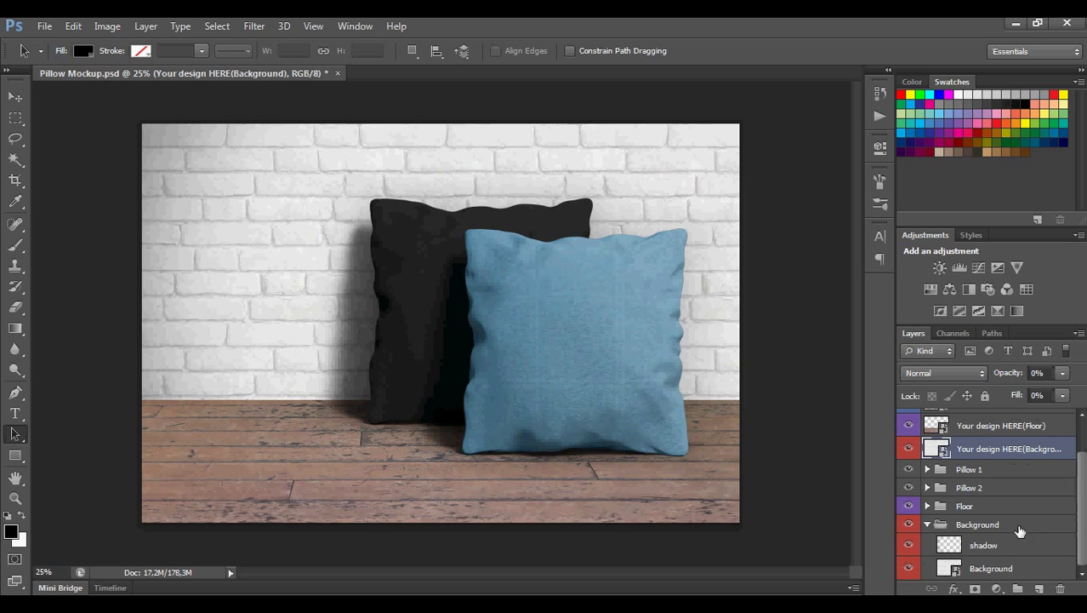
{"action": "left_click", "coordinate": [909, 568]}
{"action": "left_click", "coordinate": [909, 568]}
{"action": "scroll", "coordinate": [970, 561], "scroll_direction": "up", "scroll_amount": 2}
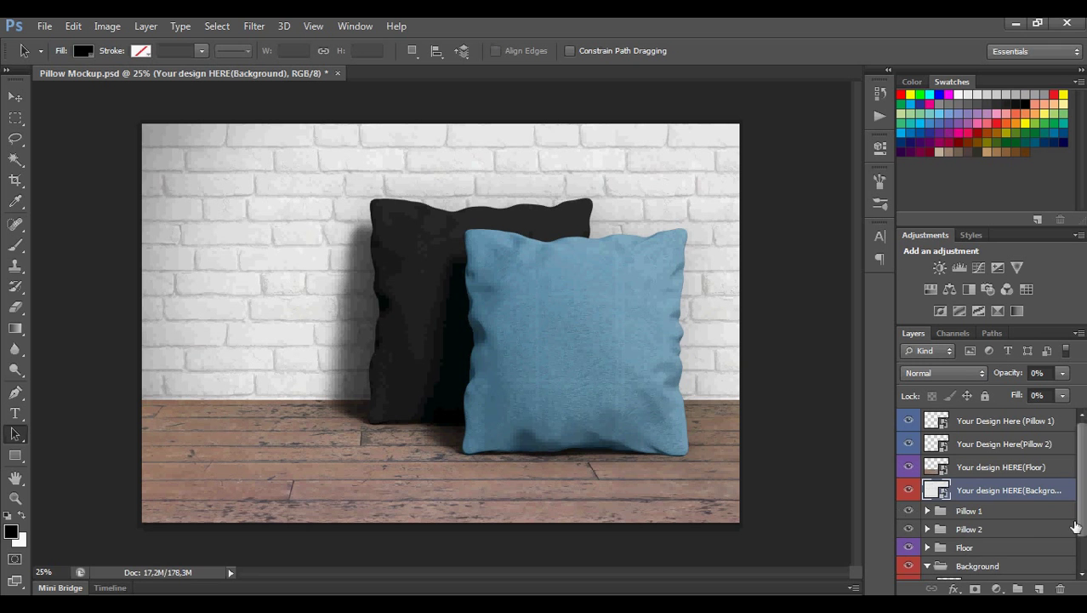
{"action": "scroll", "coordinate": [983, 511], "scroll_direction": "down", "scroll_amount": 2}
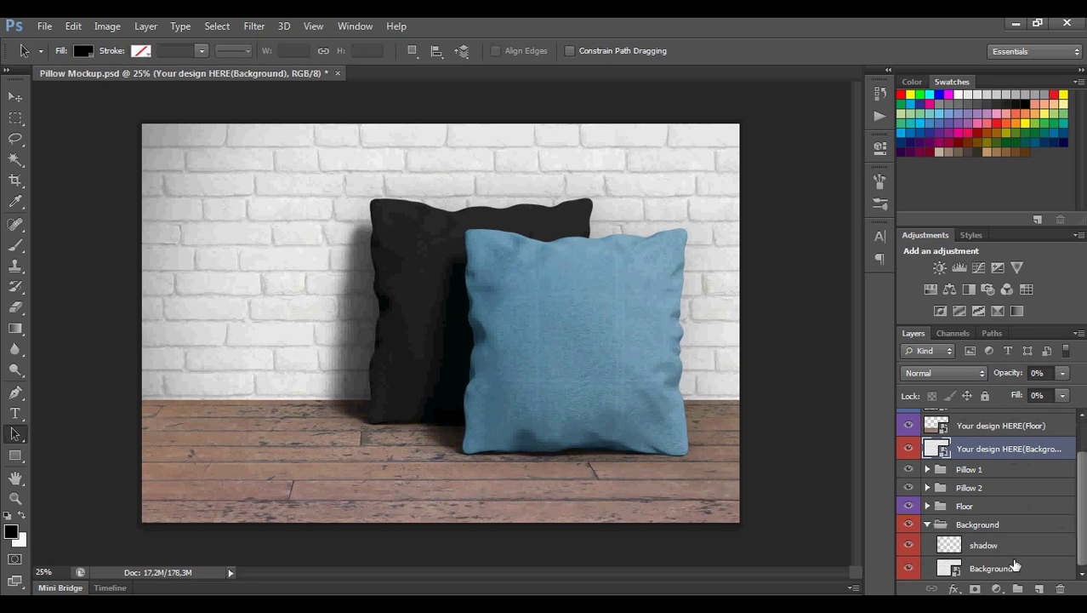
Place IMG_2133_fon.jpg from the CanonEos600d folder directly above the Background group and hide the Floor group.
{"action": "left_click", "coordinate": [1009, 526]}
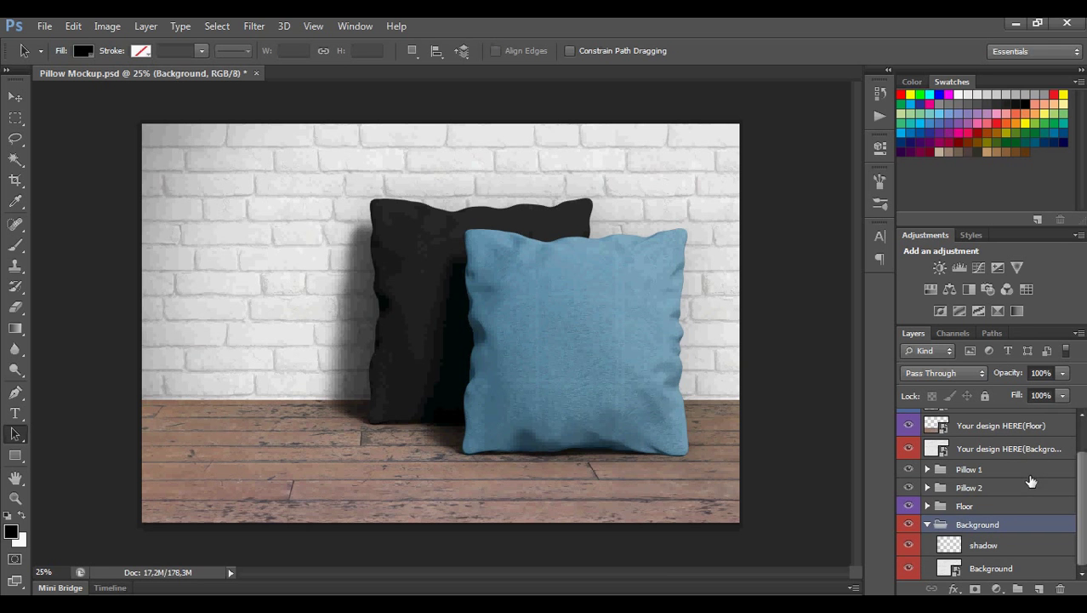
{"action": "left_click", "coordinate": [1001, 509]}
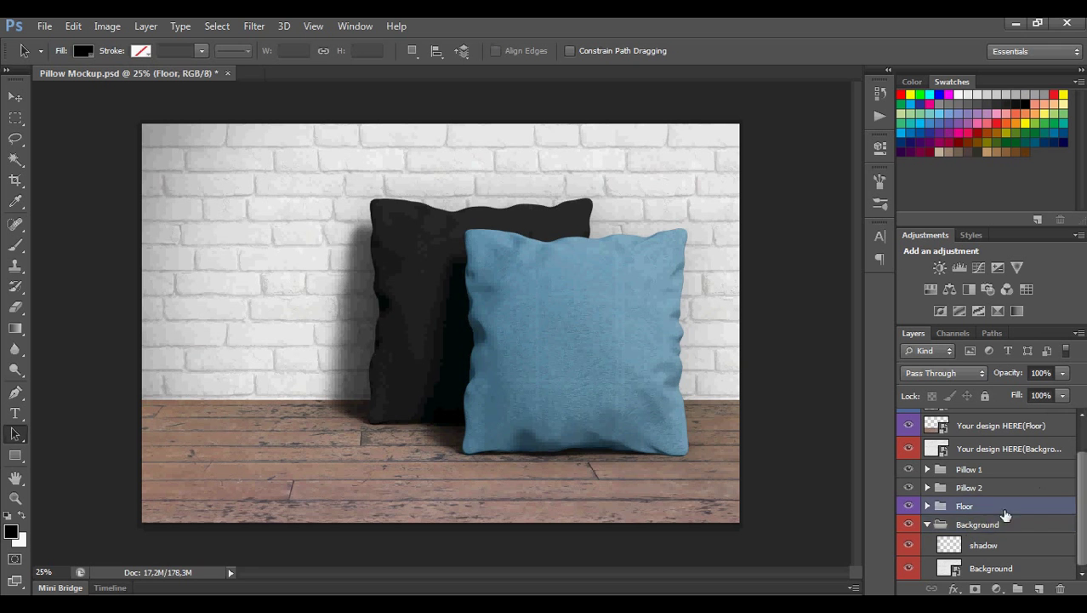
{"action": "left_click", "coordinate": [961, 527]}
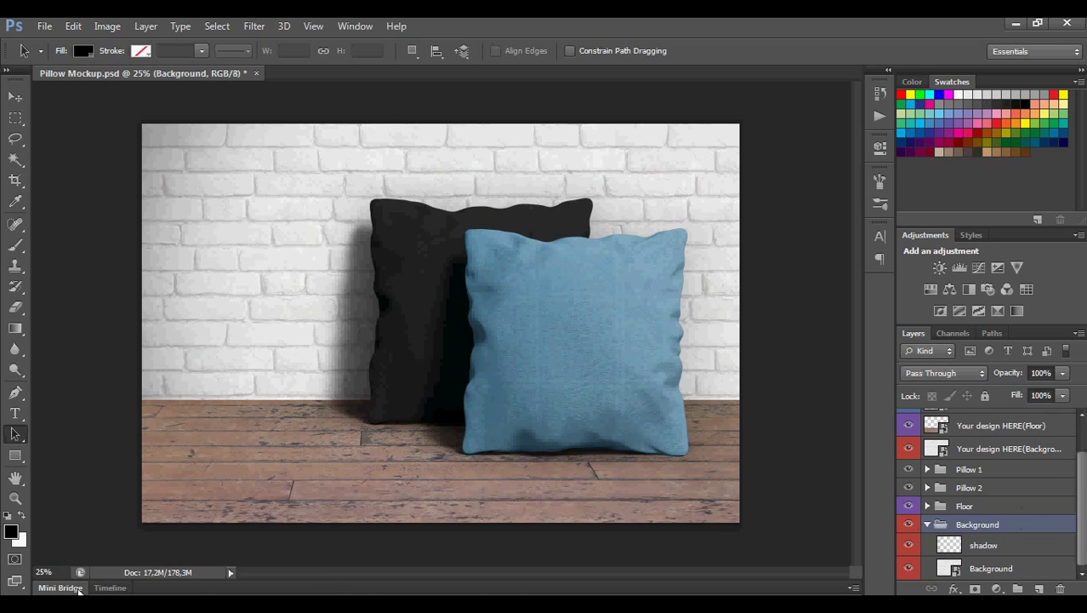
{"action": "mouse_move", "coordinate": [78, 604]}
{"action": "left_click", "coordinate": [622, 524]}
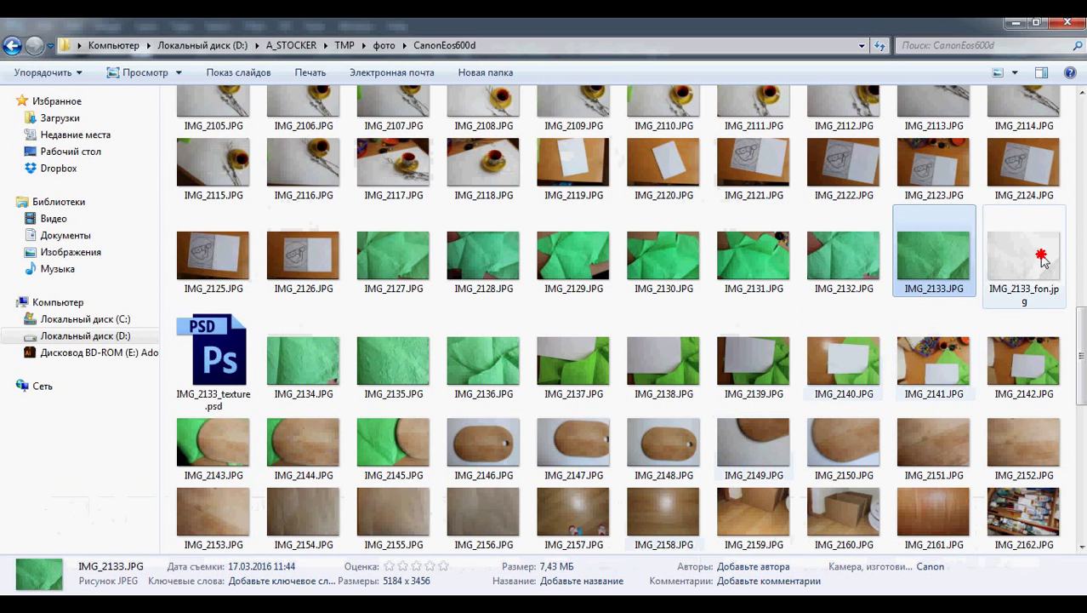
{"action": "left_click_drag", "start_coordinate": [1043, 261], "coordinate": [362, 341]}
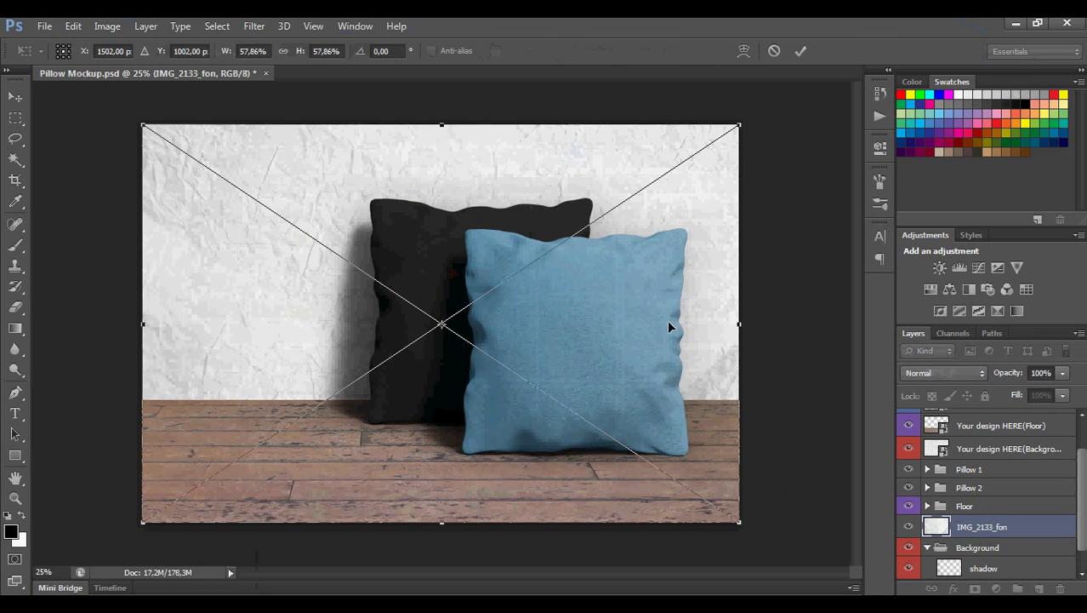
{"action": "key", "text": "Return"}
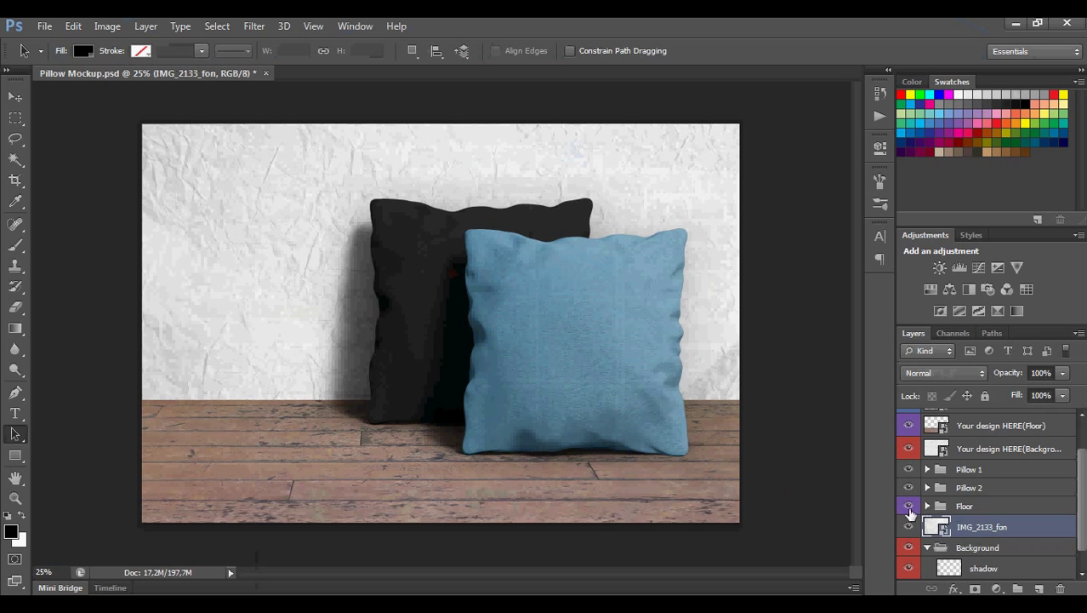
{"action": "left_click", "coordinate": [909, 507]}
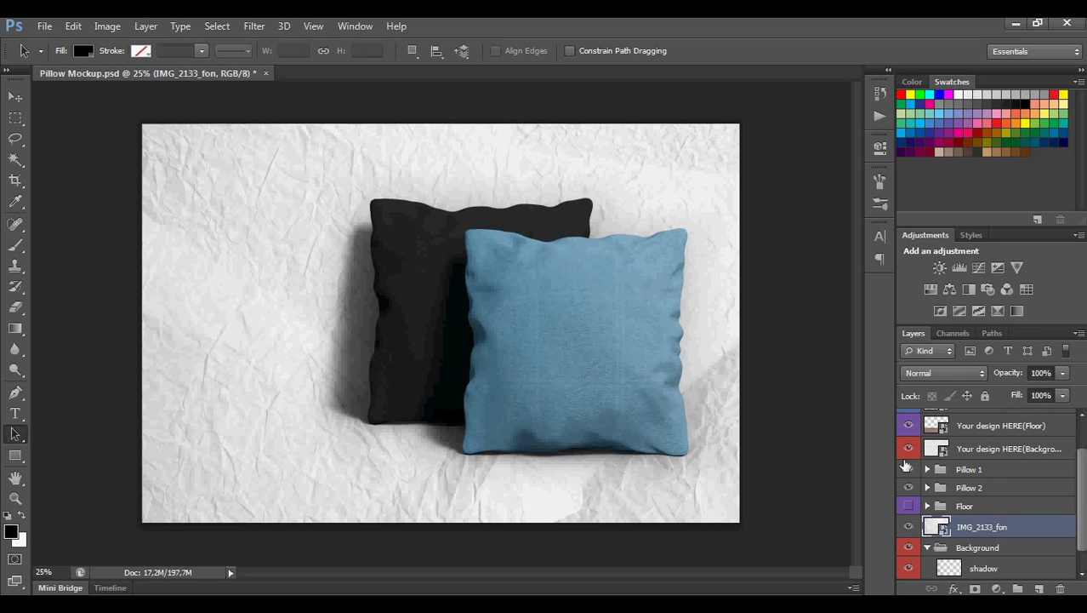
Open the Pillow 2 design smart object and place black paint strokes_seamless_b.jpg in it, scaled to about 87% to cover the canvas.
{"action": "scroll", "coordinate": [906, 465], "scroll_direction": "up", "scroll_amount": 2}
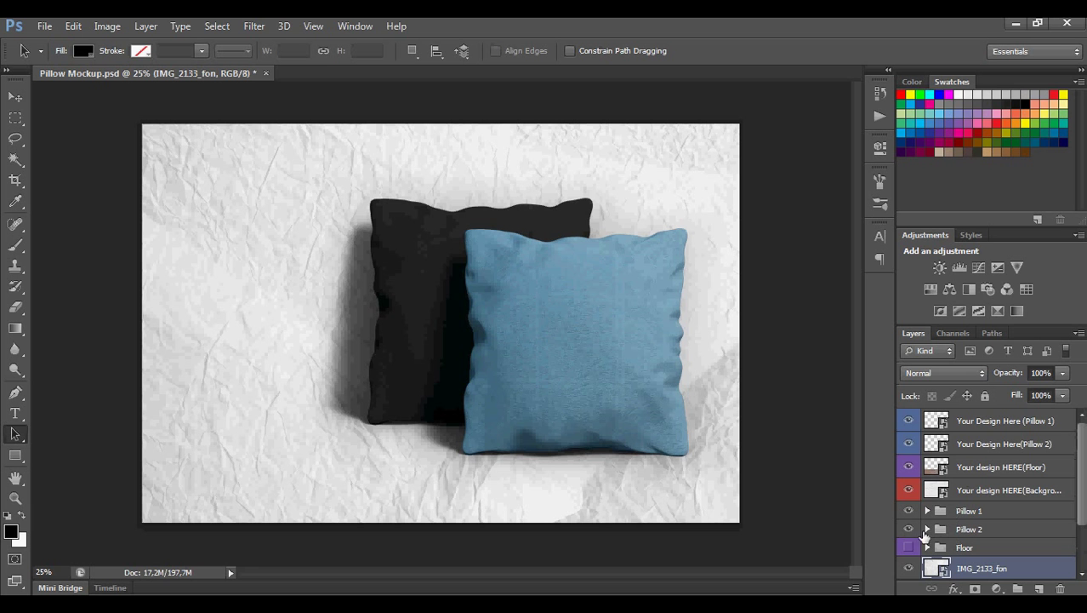
{"action": "double_click", "coordinate": [939, 443]}
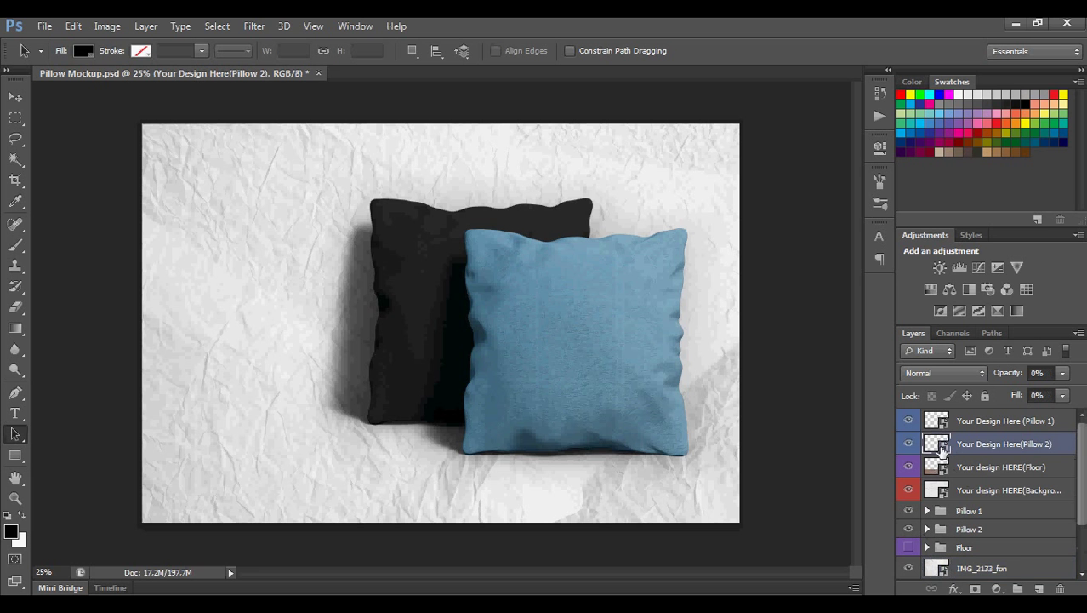
{"action": "left_click", "coordinate": [569, 270]}
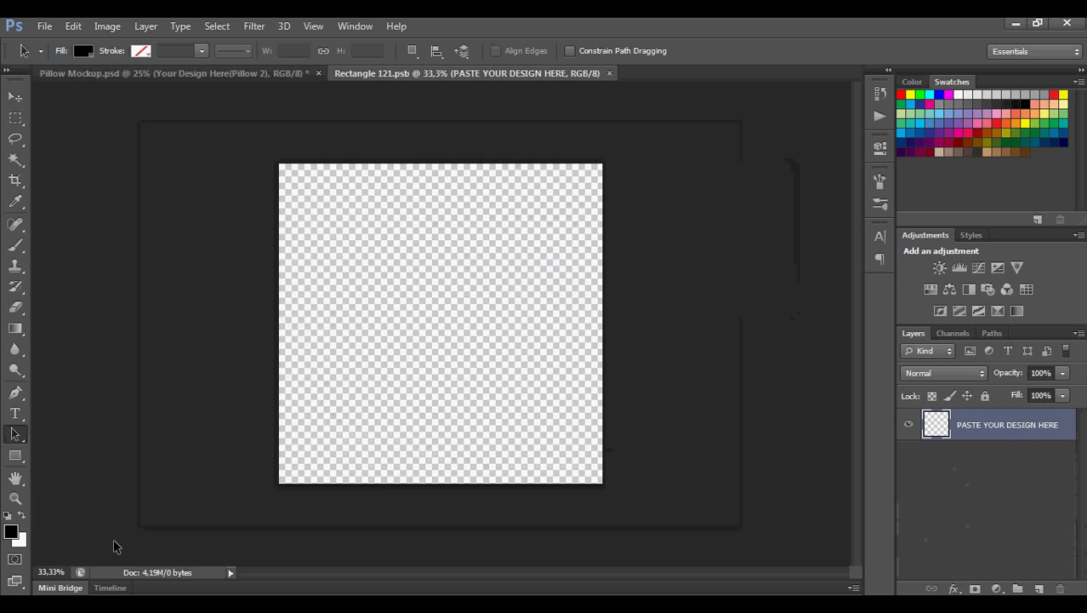
{"action": "mouse_move", "coordinate": [287, 554]}
{"action": "left_click", "coordinate": [449, 531]}
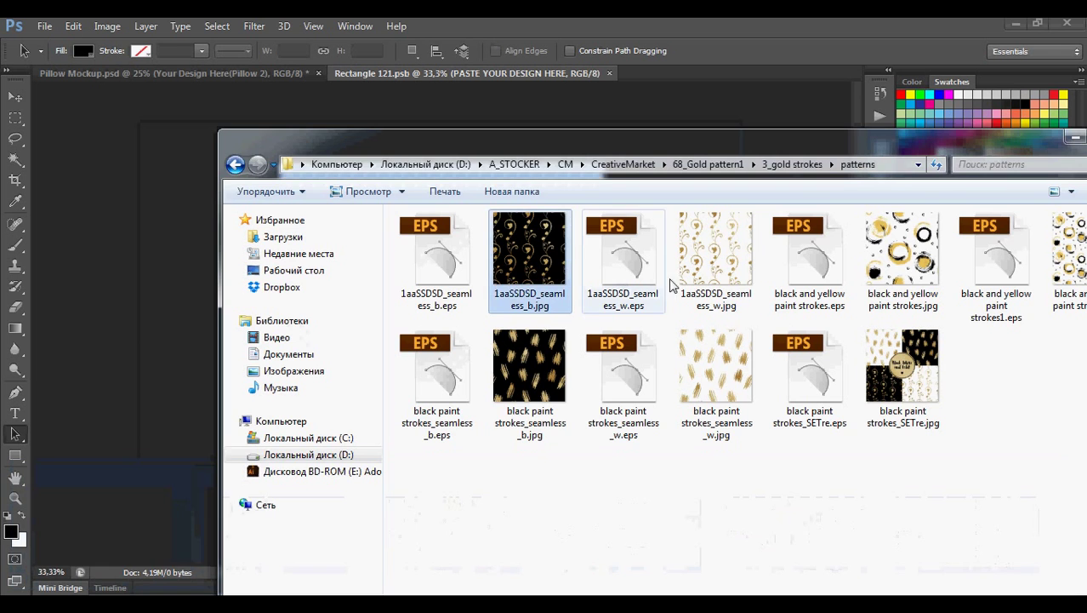
{"action": "mouse_move", "coordinate": [550, 355]}
{"action": "left_mouse_down"}
{"action": "mouse_move", "coordinate": [126, 316]}
{"action": "mouse_move", "coordinate": [403, 244]}
{"action": "left_mouse_up"}
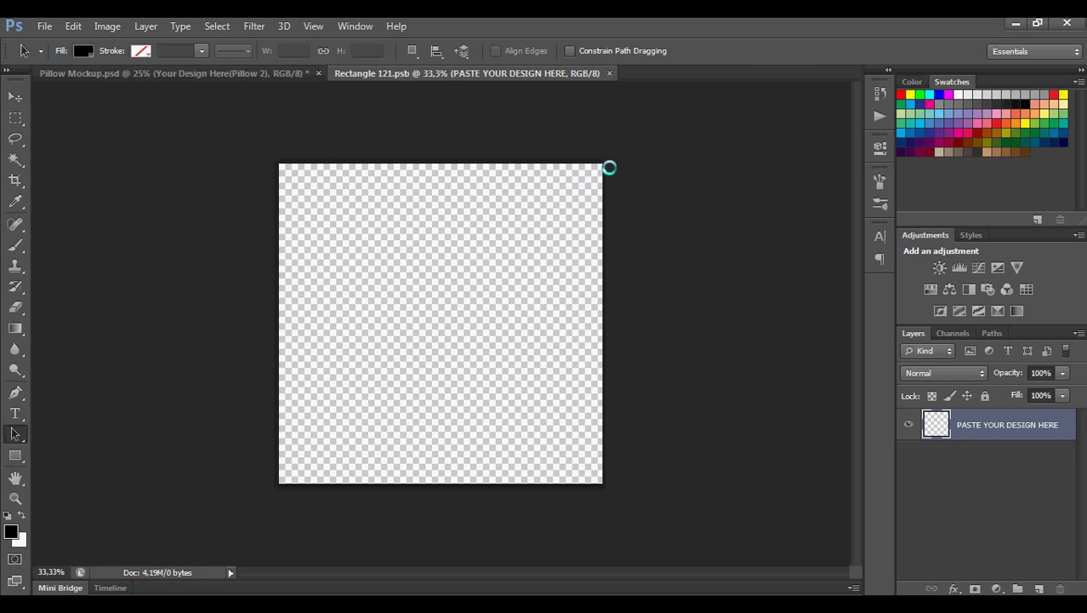
{"action": "left_click_drag", "start_coordinate": [601, 163], "coordinate": [608, 157]}
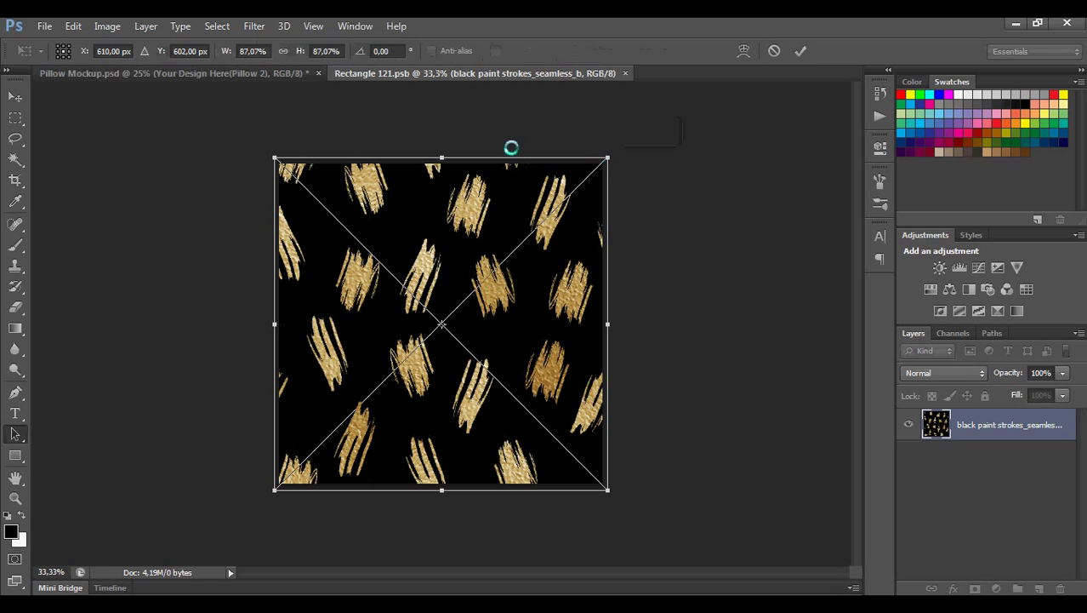
{"action": "key", "text": "Return"}
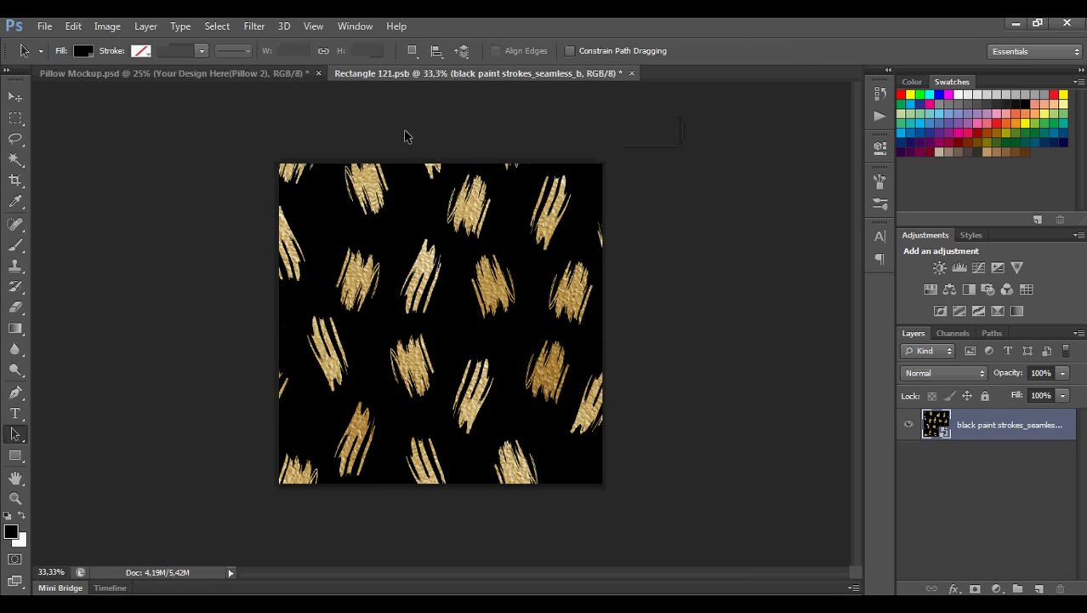
Save the Pillow 2 smart object, Rectangle 121.psb, and return to Pillow Mockup.psd.
{"action": "left_click", "coordinate": [44, 26]}
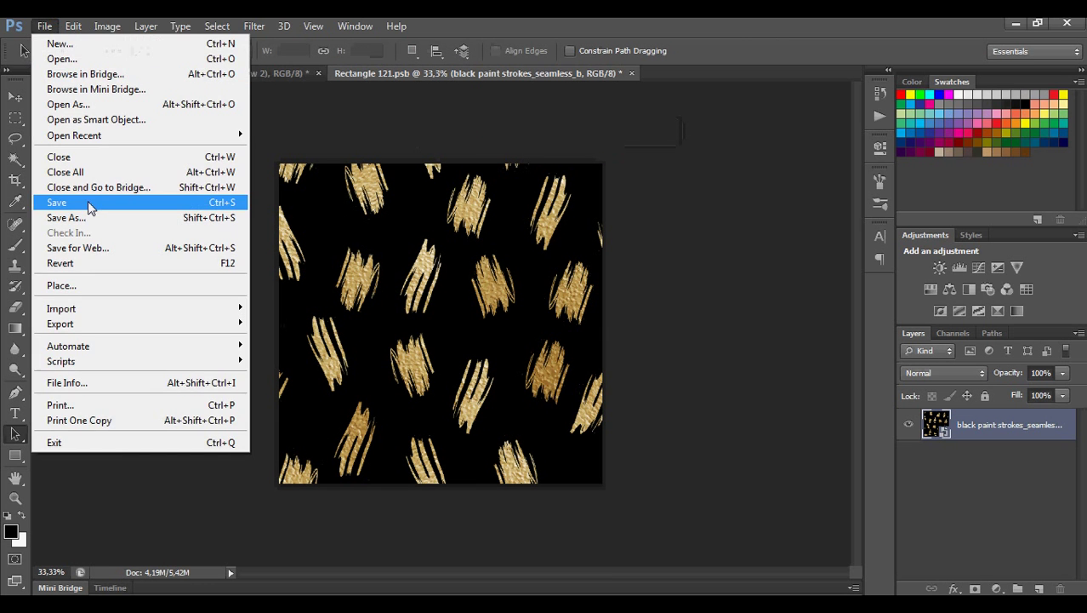
{"action": "left_click", "coordinate": [90, 205]}
{"action": "left_click", "coordinate": [260, 73]}
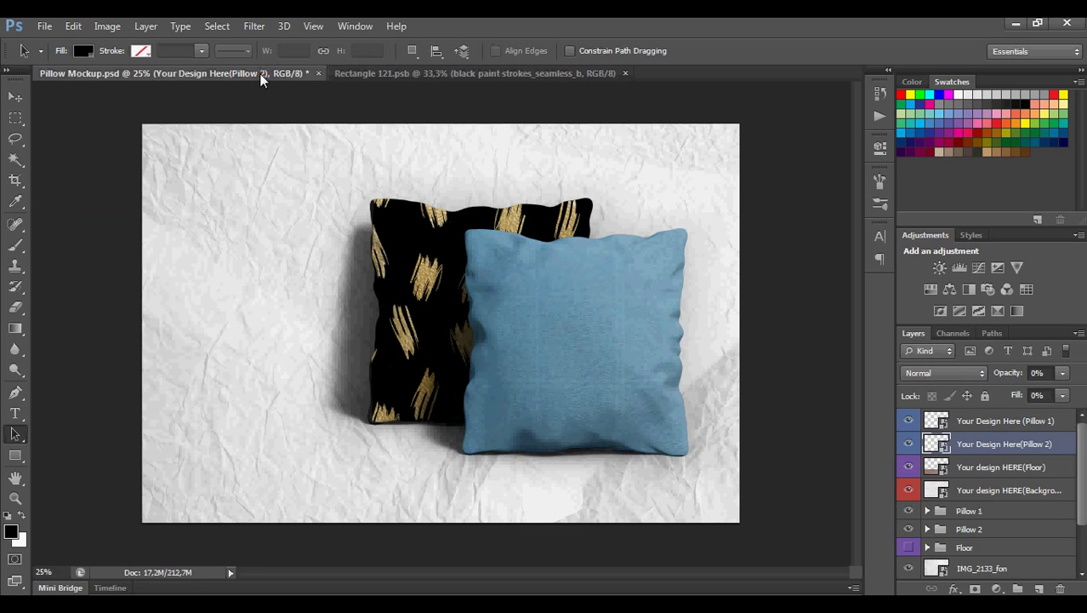
Open the Pillow 1 design smart object and place the black and yellow paint strokes1 JPG, scaled to about 86% to cover the canvas.
{"action": "left_click", "coordinate": [944, 424]}
{"action": "double_click", "coordinate": [944, 425]}
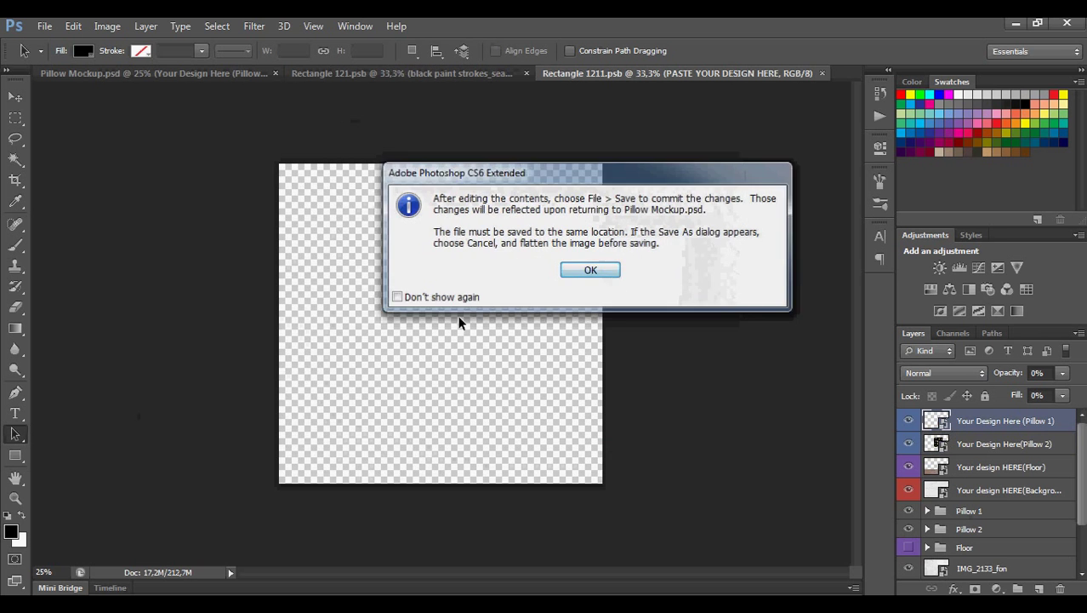
{"action": "key", "text": "Return"}
{"action": "mouse_move", "coordinate": [254, 501]}
{"action": "left_click", "coordinate": [422, 523]}
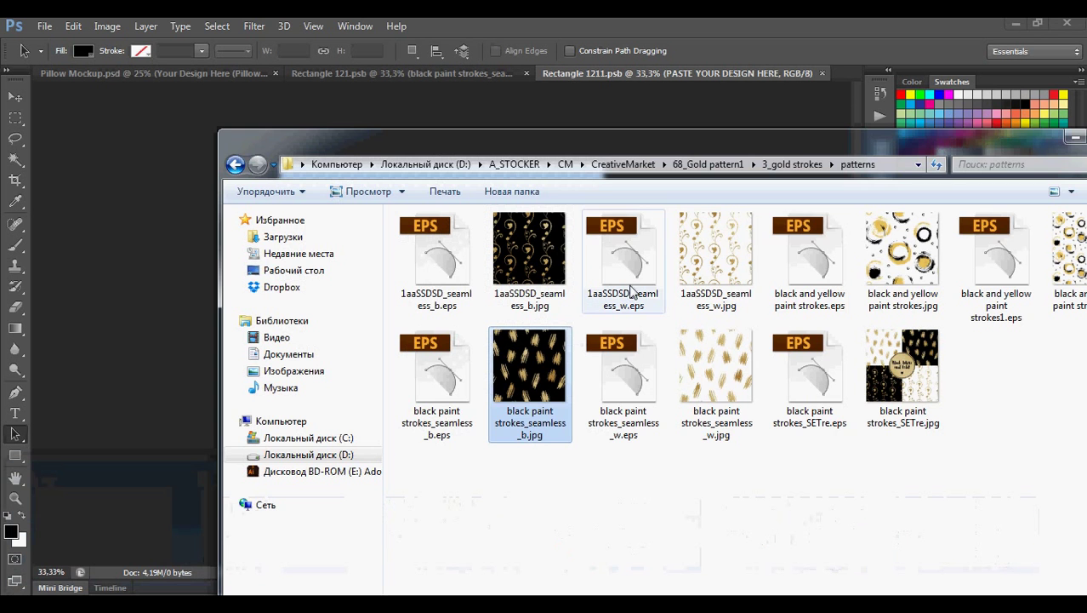
{"action": "left_click_drag", "start_coordinate": [1068, 268], "coordinate": [182, 316]}
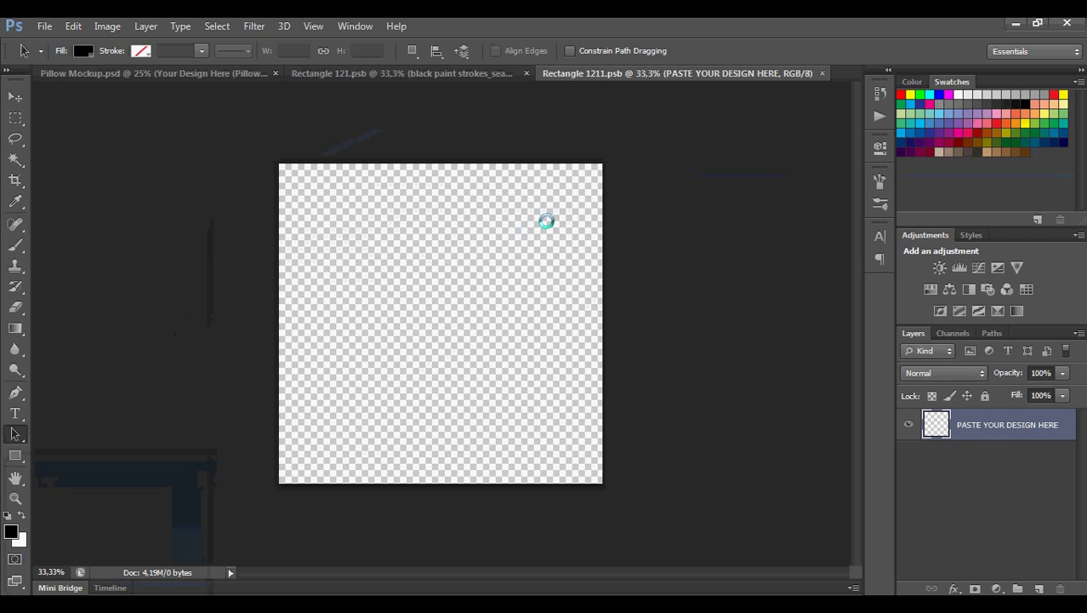
{"action": "left_click_drag", "start_coordinate": [604, 164], "coordinate": [606, 159]}
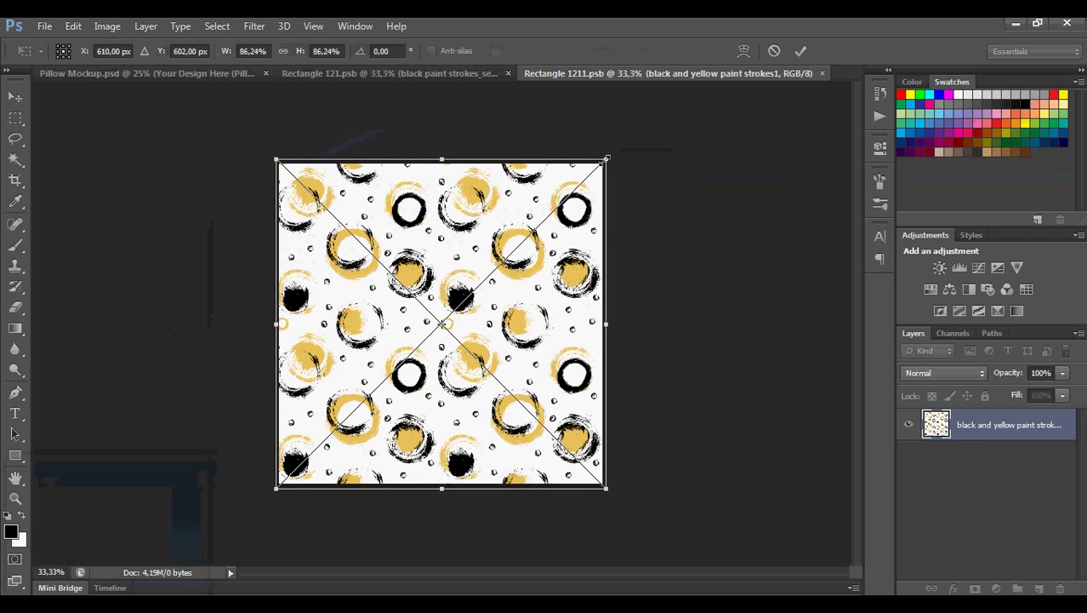
Commit the placed pattern, save Rectangle 1211.psb, and return to Pillow Mockup.psd.
{"action": "left_click", "coordinate": [46, 26]}
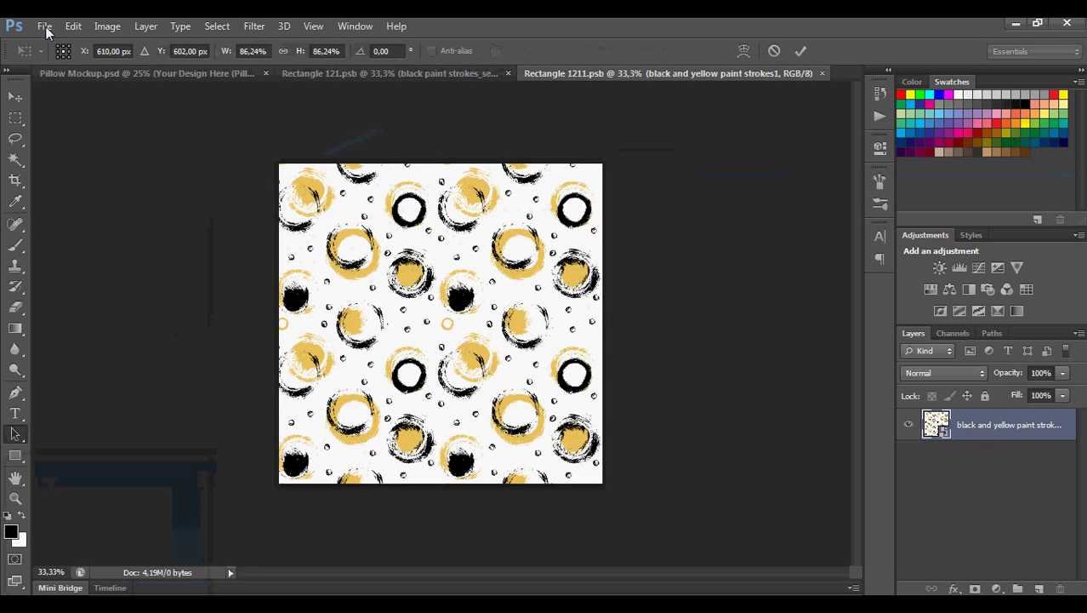
{"action": "left_click", "coordinate": [77, 203]}
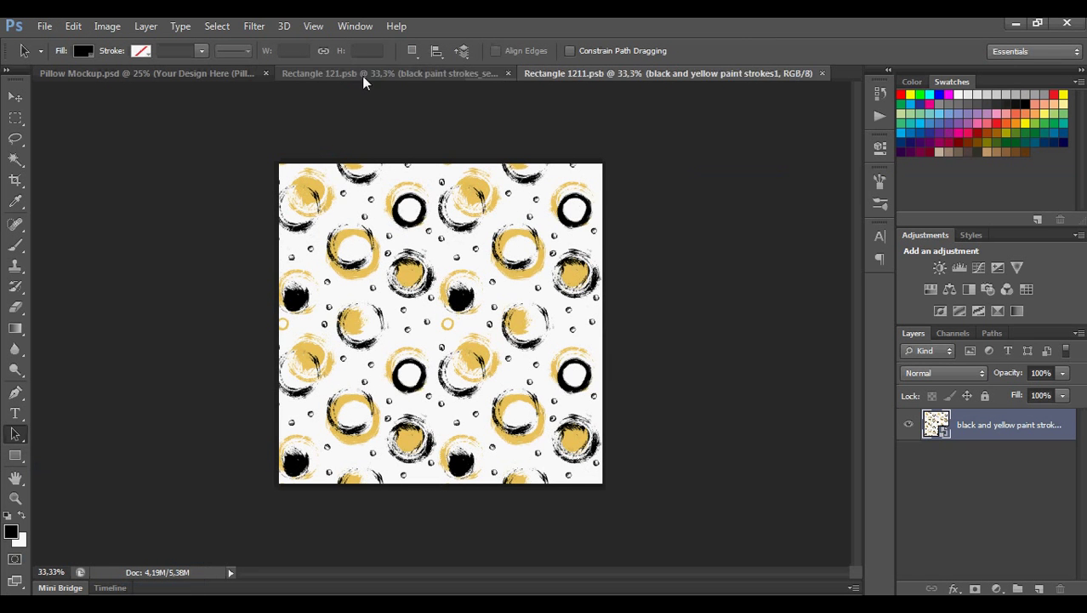
{"action": "left_click", "coordinate": [361, 76]}
{"action": "left_click", "coordinate": [176, 75]}
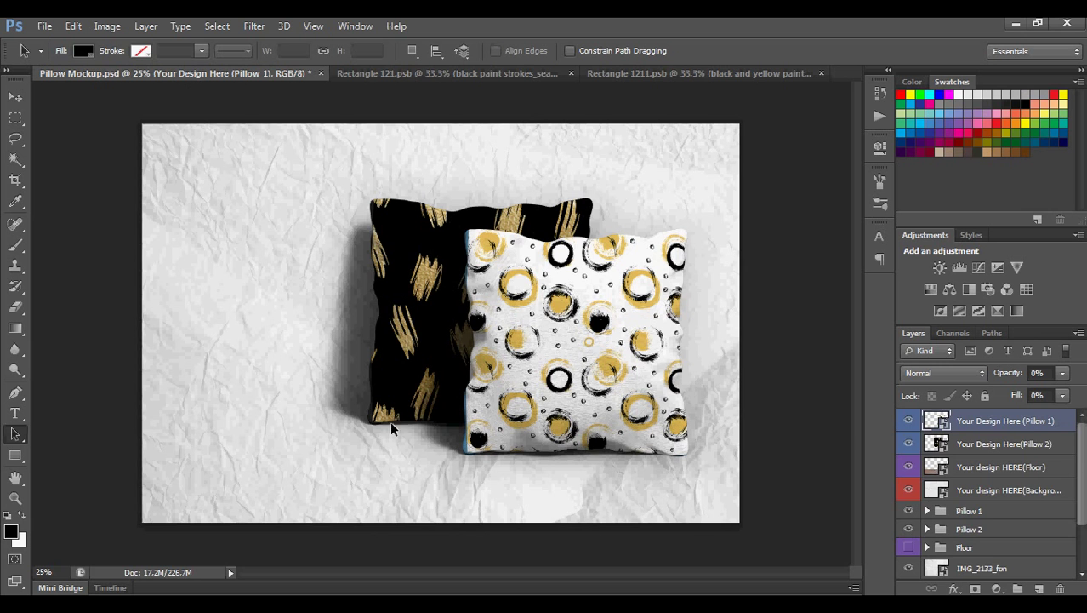
Hide the IMG_2133_fon layer and the Background group with its shadow and Background layers, leaving the pillows on transparency.
{"action": "scroll", "coordinate": [976, 516], "scroll_direction": "down", "scroll_amount": 2}
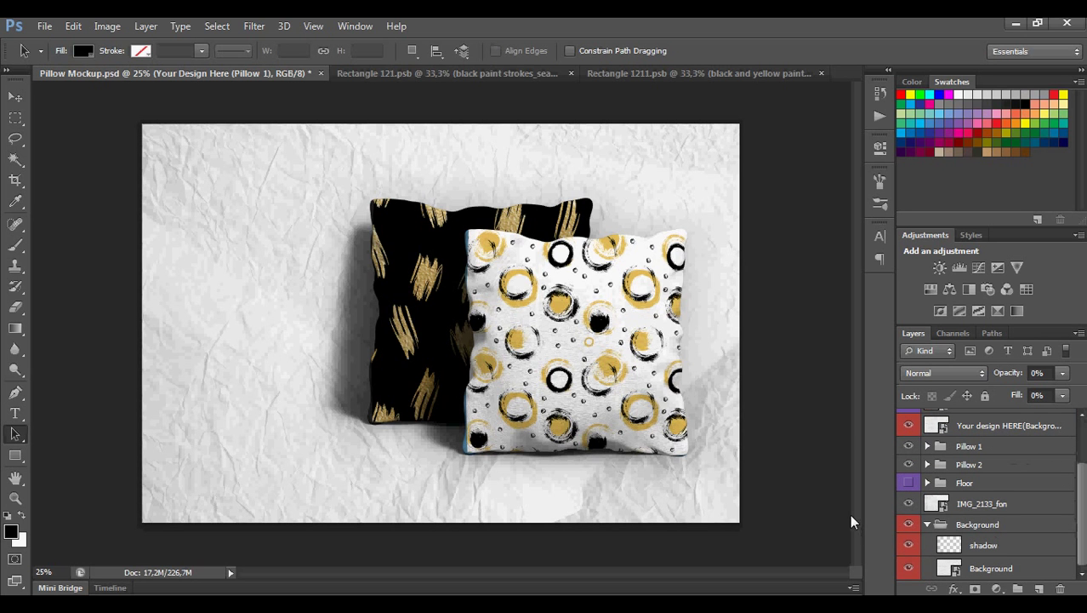
{"action": "left_click", "coordinate": [910, 568]}
{"action": "left_click", "coordinate": [909, 546]}
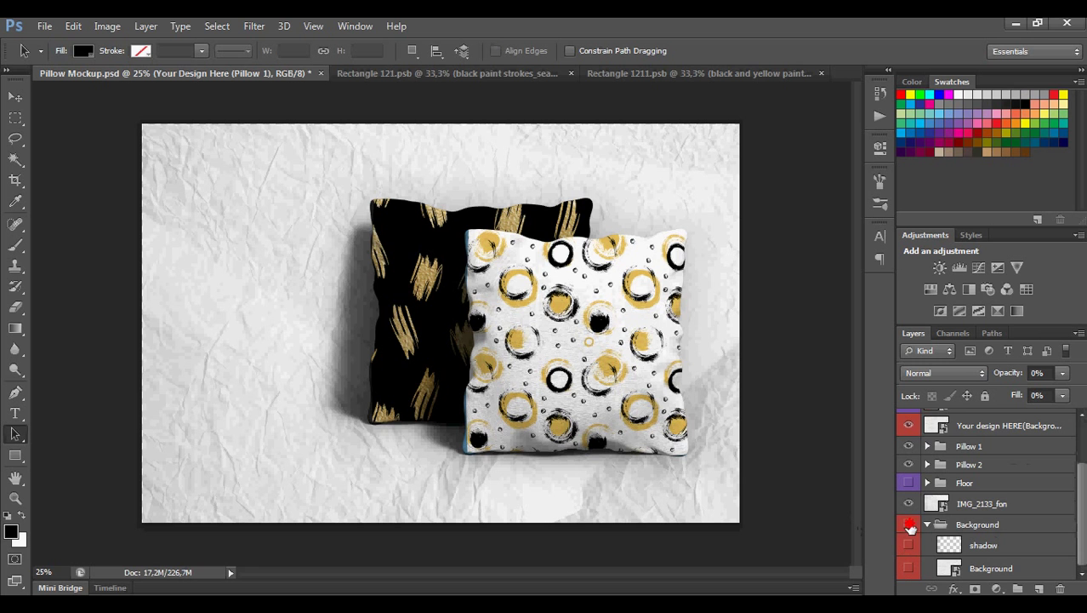
{"action": "left_click", "coordinate": [910, 525]}
{"action": "left_click", "coordinate": [909, 504]}
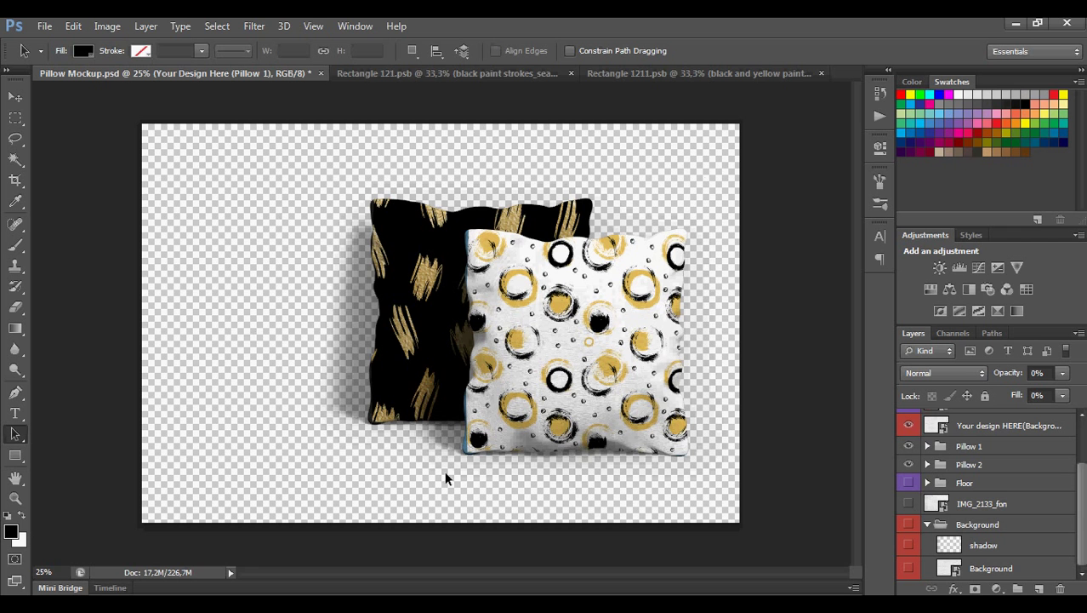
Save the transparent pillow mockup as a PNG copy named Pillow Mockupzz.png in the Pillow Mockup folder.
{"action": "left_click", "coordinate": [43, 25]}
{"action": "left_click", "coordinate": [53, 216]}
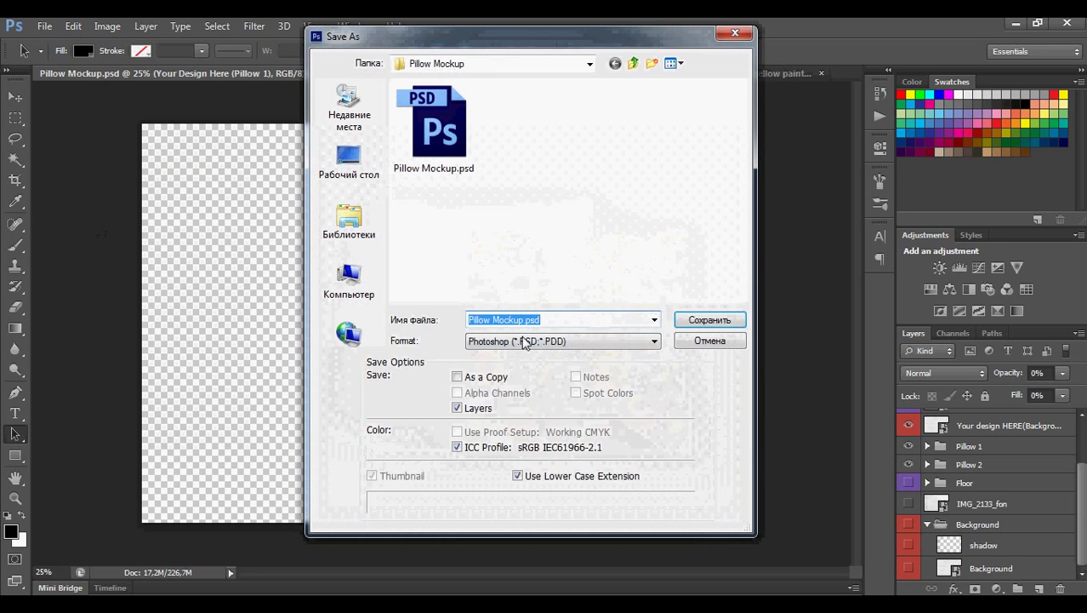
{"action": "left_click", "coordinate": [525, 342]}
{"action": "left_click", "coordinate": [544, 544]}
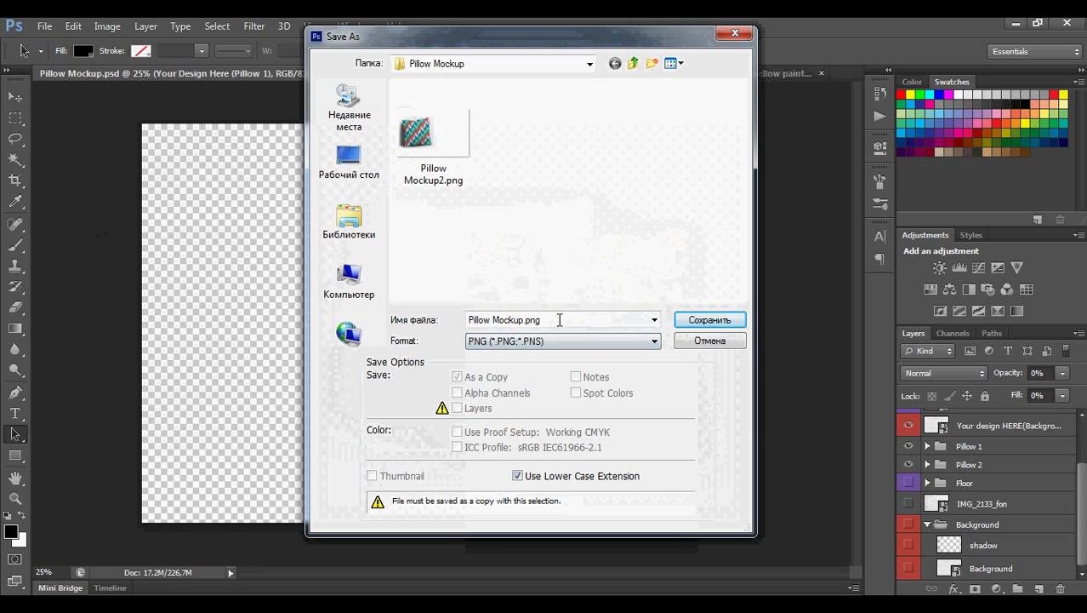
{"action": "left_click", "coordinate": [525, 324]}
{"action": "left_click", "coordinate": [523, 320]}
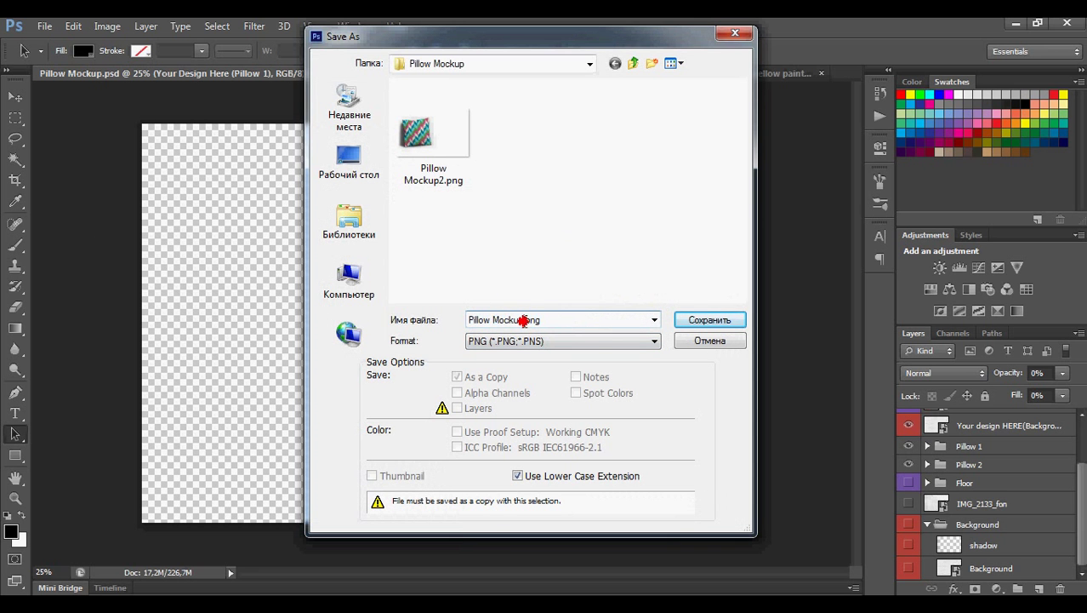
{"action": "type", "text": "3"}
{"action": "left_click", "coordinate": [698, 321]}
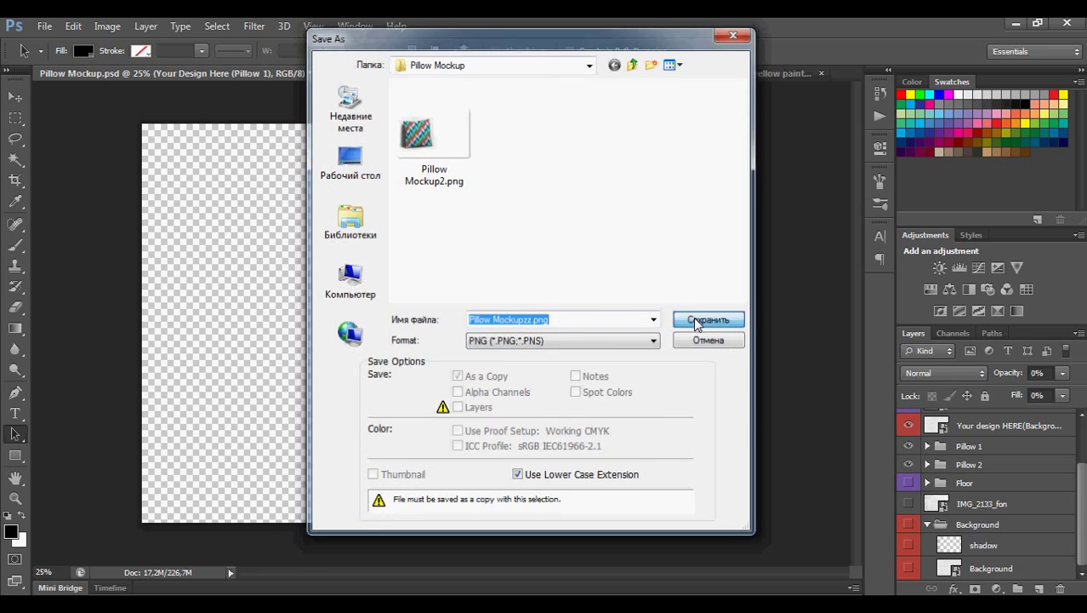
{"action": "left_click", "coordinate": [596, 198]}
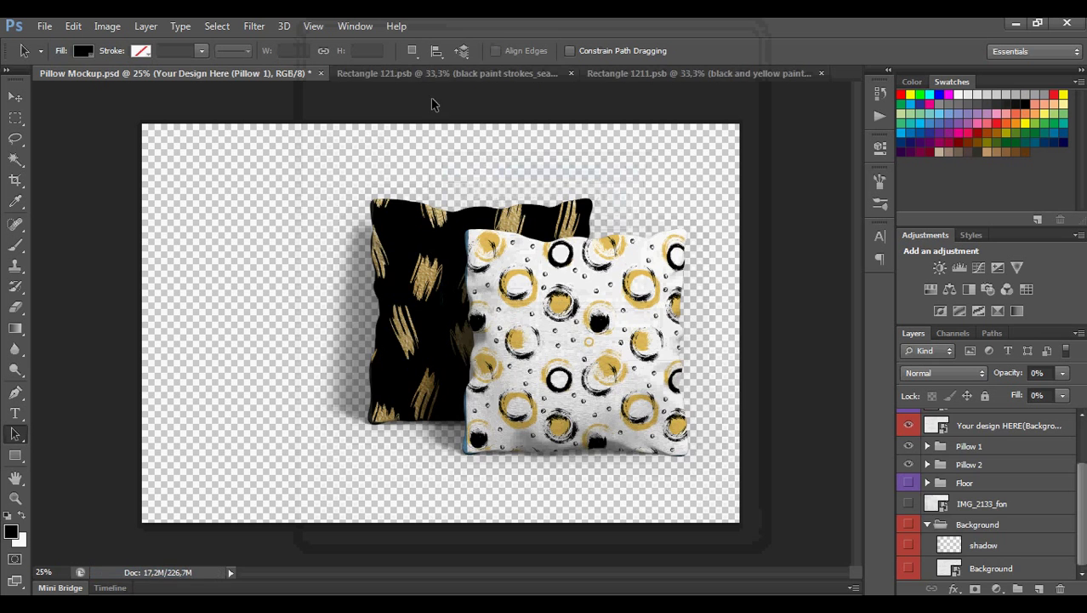
Close the smart object documents Rectangle 1211.psb and Rectangle 121.psb, returning to Pillow Mockup.psd.
{"action": "left_click", "coordinate": [444, 75]}
{"action": "left_click", "coordinate": [583, 76]}
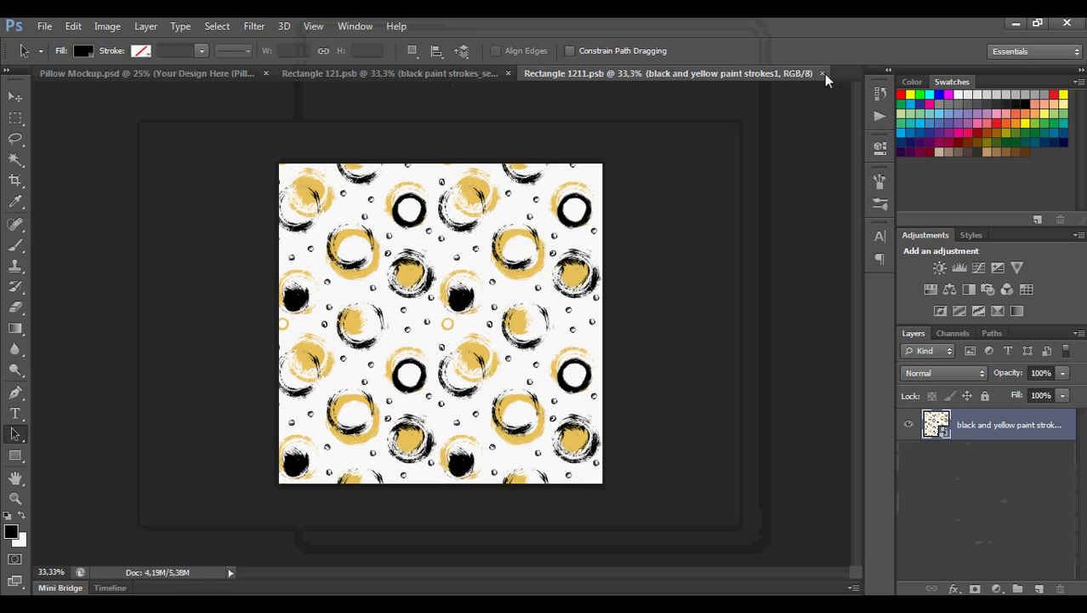
{"action": "left_click", "coordinate": [823, 74]}
{"action": "left_click", "coordinate": [627, 73]}
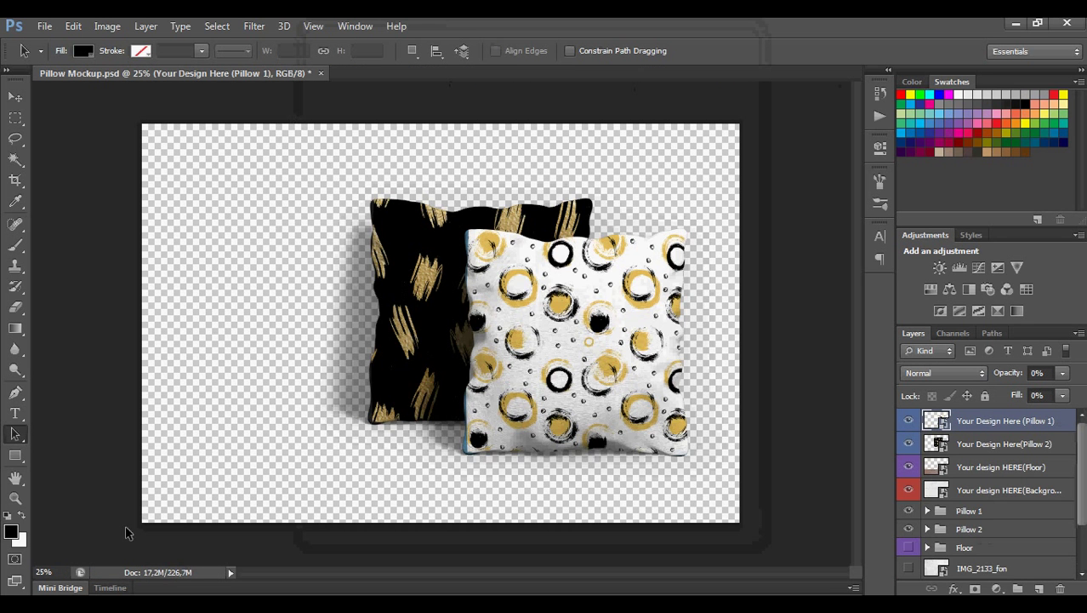
Open 3.psd from the 3_gold strokes project's my folder.
{"action": "left_click", "coordinate": [73, 602]}
{"action": "mouse_move", "coordinate": [302, 527]}
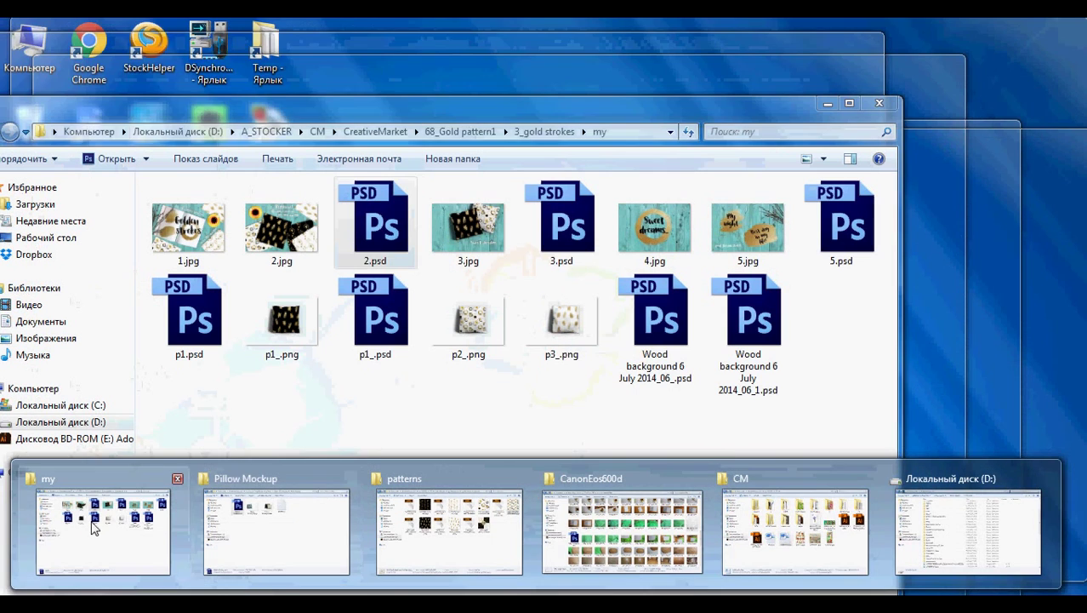
{"action": "left_click", "coordinate": [90, 521]}
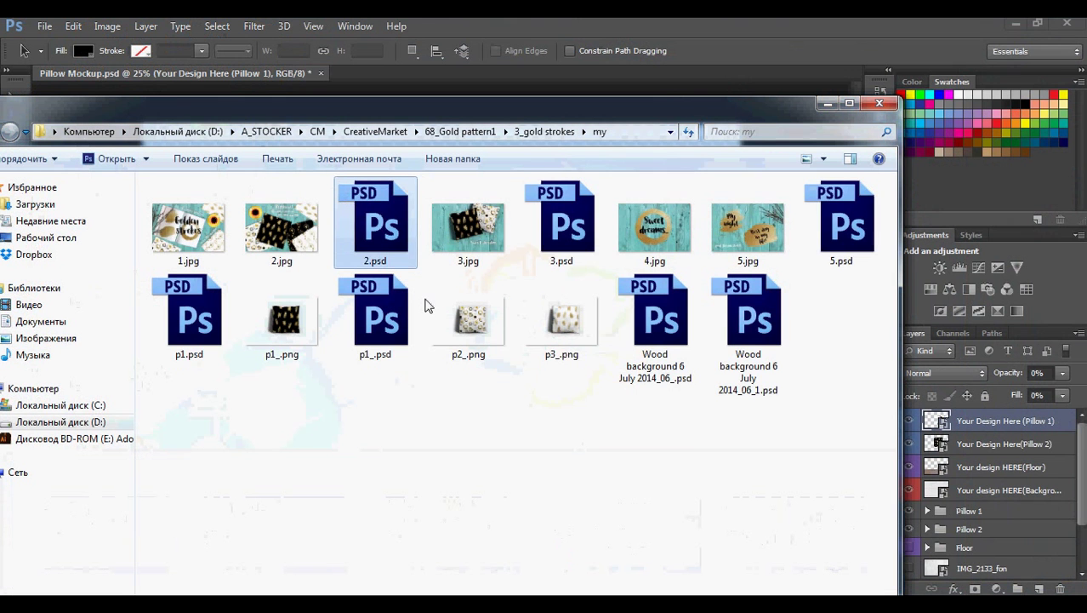
{"action": "left_click", "coordinate": [572, 227]}
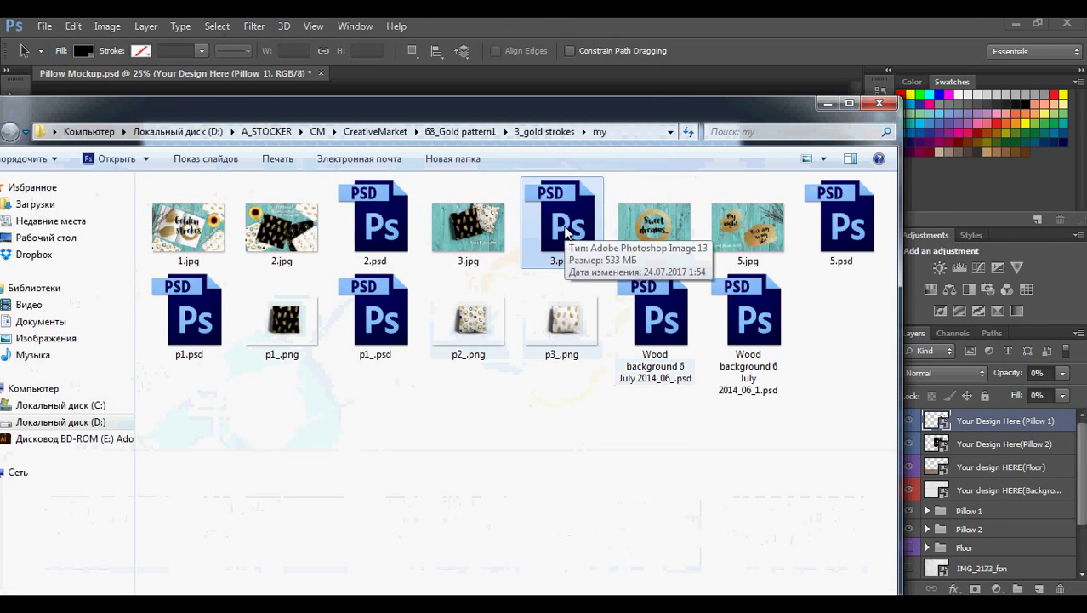
{"action": "double_click", "coordinate": [567, 232]}
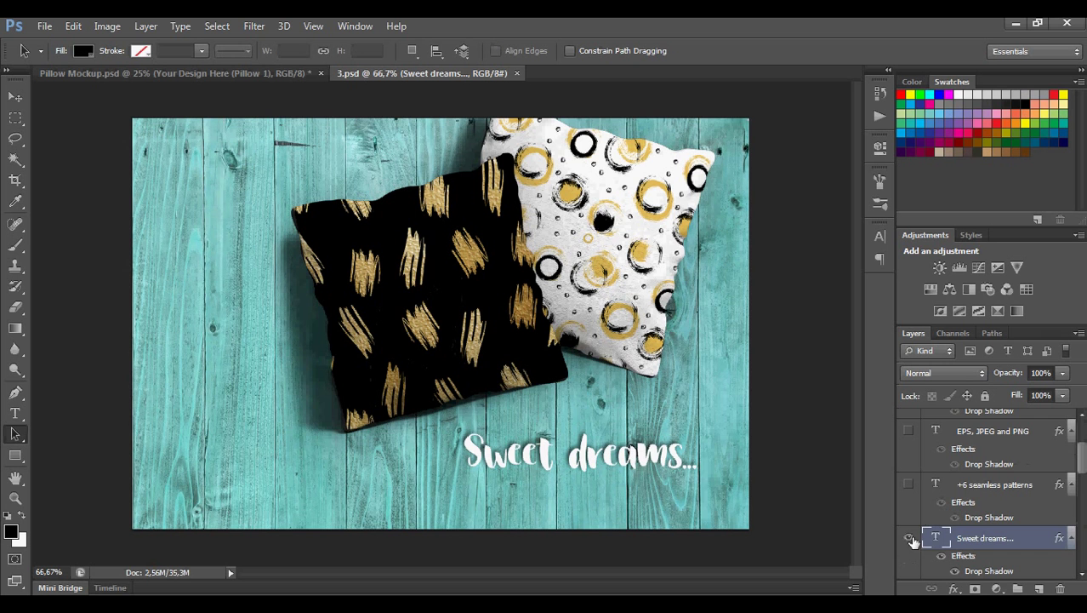
Hide the layer of the black pillow with gold strokes in 3.psd.
{"action": "scroll", "coordinate": [1048, 511], "scroll_direction": "down", "scroll_amount": 5}
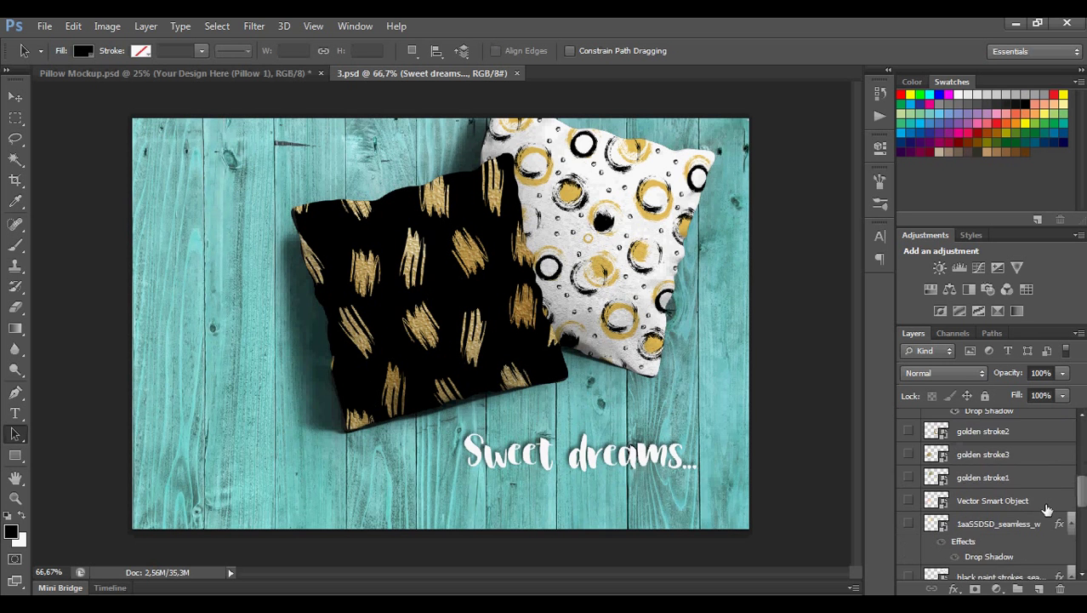
{"action": "scroll", "coordinate": [940, 559], "scroll_direction": "up", "scroll_amount": 4}
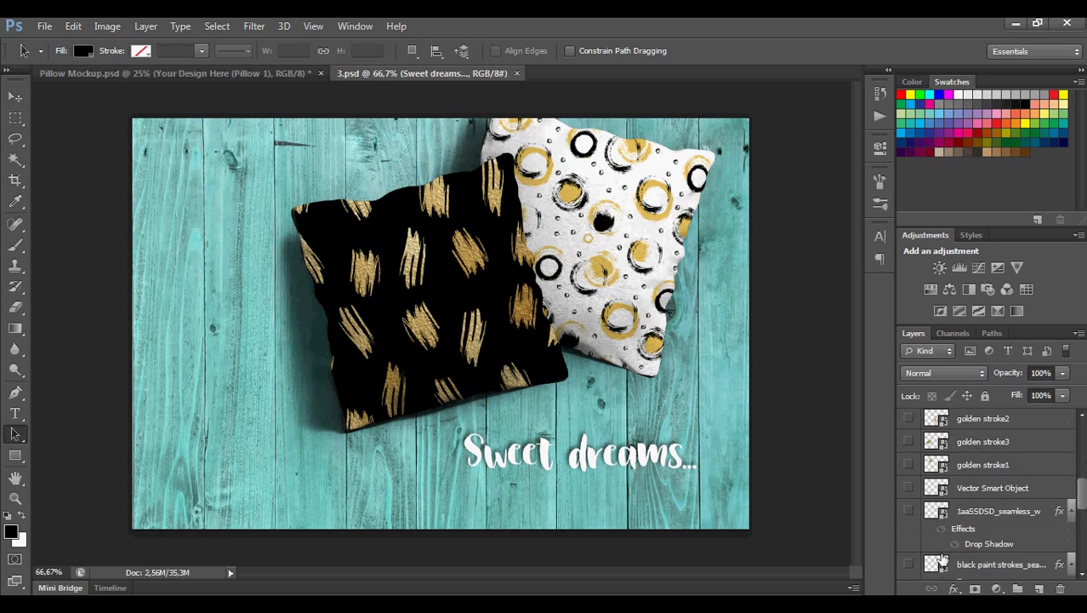
{"action": "scroll", "coordinate": [940, 559], "scroll_direction": "down", "scroll_amount": 1}
{"action": "left_click", "coordinate": [908, 537]}
{"action": "scroll", "coordinate": [908, 511], "scroll_direction": "up", "scroll_amount": 4}
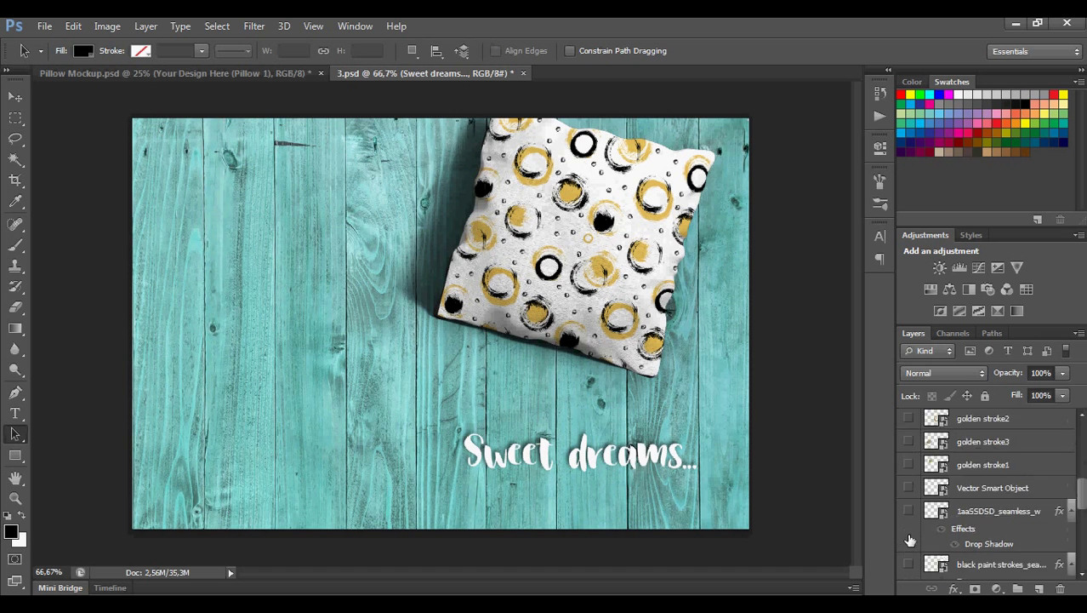
{"action": "left_click", "coordinate": [909, 473]}
{"action": "scroll", "coordinate": [913, 476], "scroll_direction": "up", "scroll_amount": 1}
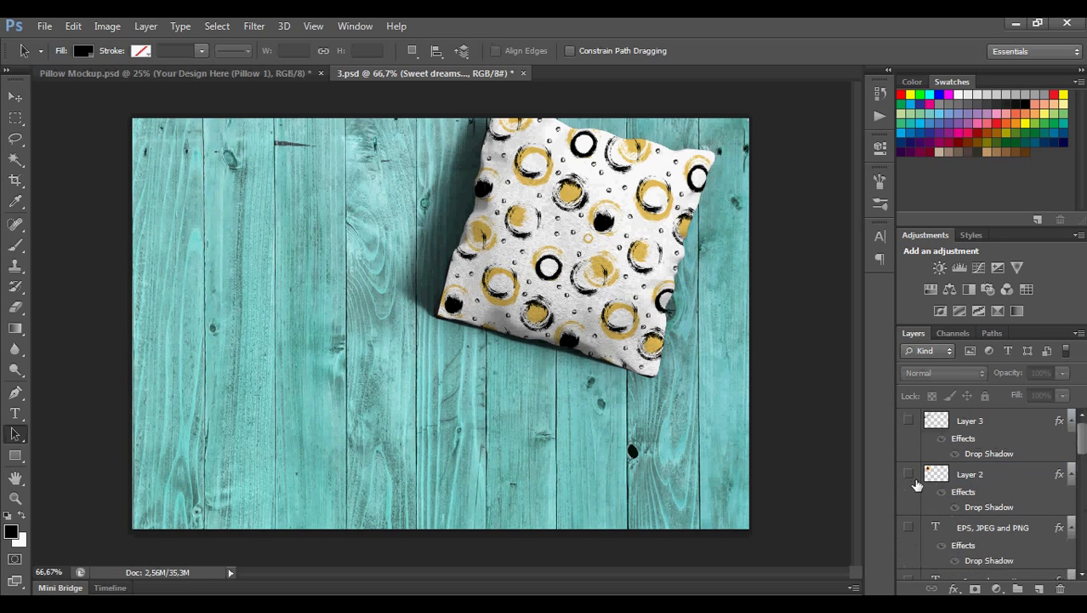
{"action": "scroll", "coordinate": [915, 478], "scroll_direction": "down", "scroll_amount": 1}
{"action": "left_click", "coordinate": [909, 473]}
{"action": "scroll", "coordinate": [916, 481], "scroll_direction": "up", "scroll_amount": 1}
Hide the white circle-patterned pillow layer and place Pillow Mockupzz.png from the Pillow Mockup folder into 3.psd.
{"action": "scroll", "coordinate": [916, 485], "scroll_direction": "down", "scroll_amount": 8}
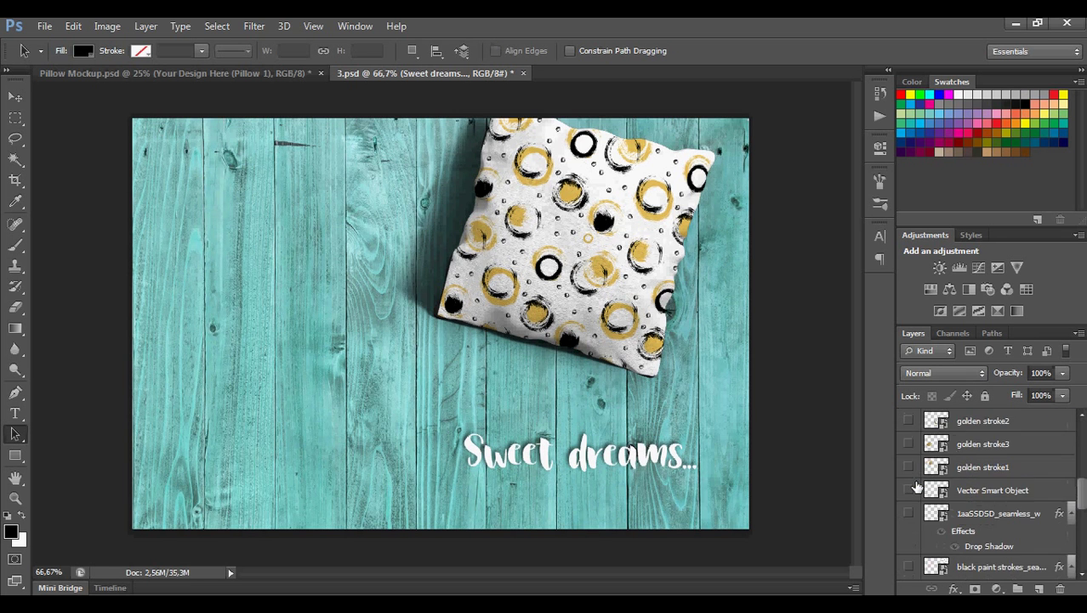
{"action": "left_click", "coordinate": [908, 475]}
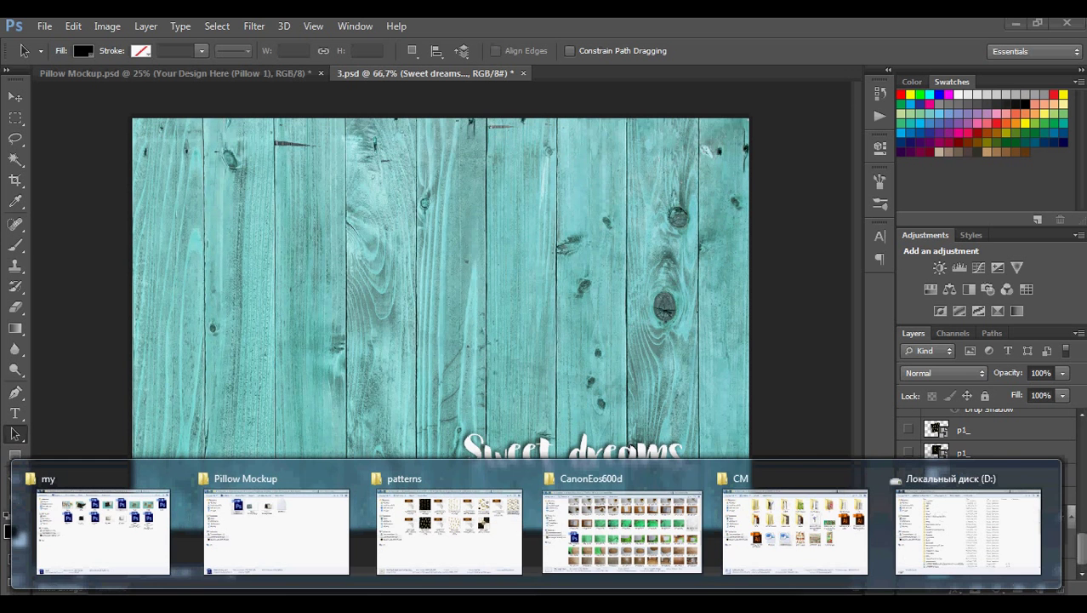
{"action": "mouse_move", "coordinate": [110, 605]}
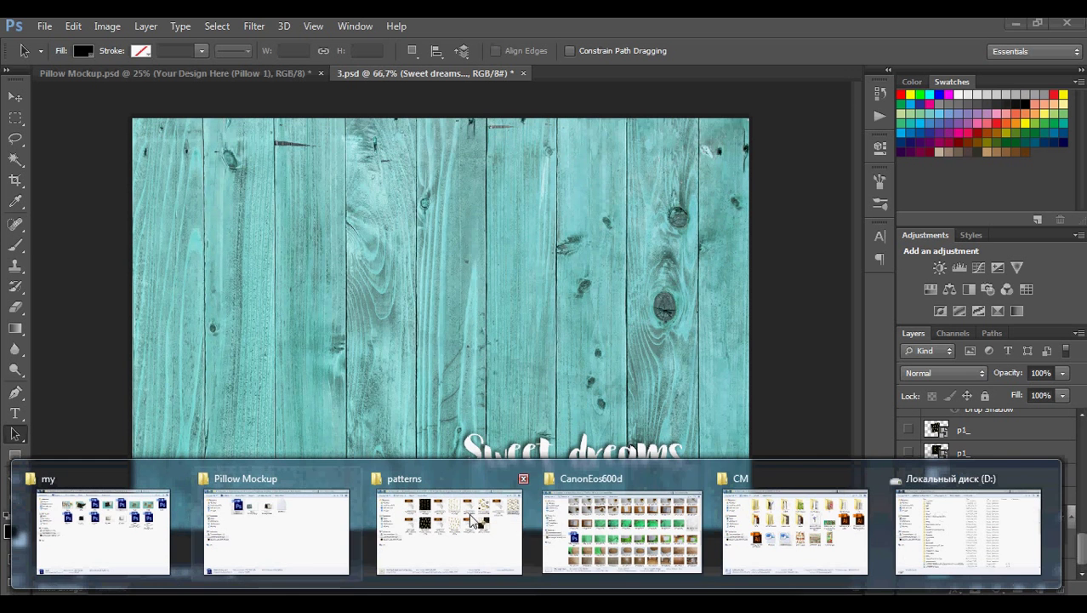
{"action": "left_click", "coordinate": [317, 520]}
{"action": "left_click_drag", "start_coordinate": [477, 43], "coordinate": [383, 261]}
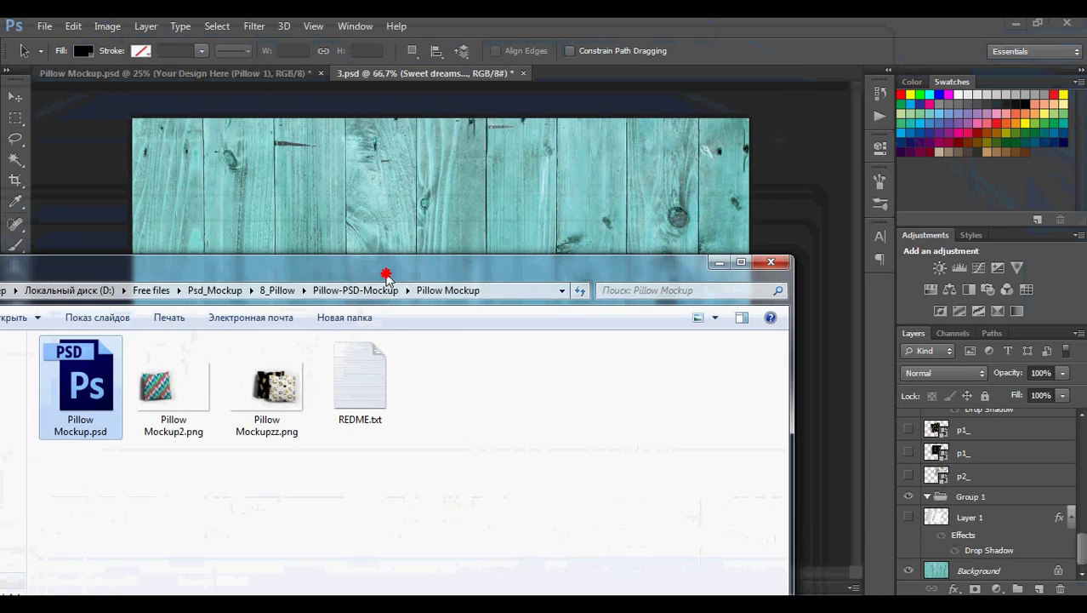
{"action": "left_click", "coordinate": [271, 398]}
{"action": "left_click_drag", "start_coordinate": [271, 398], "coordinate": [415, 191]}
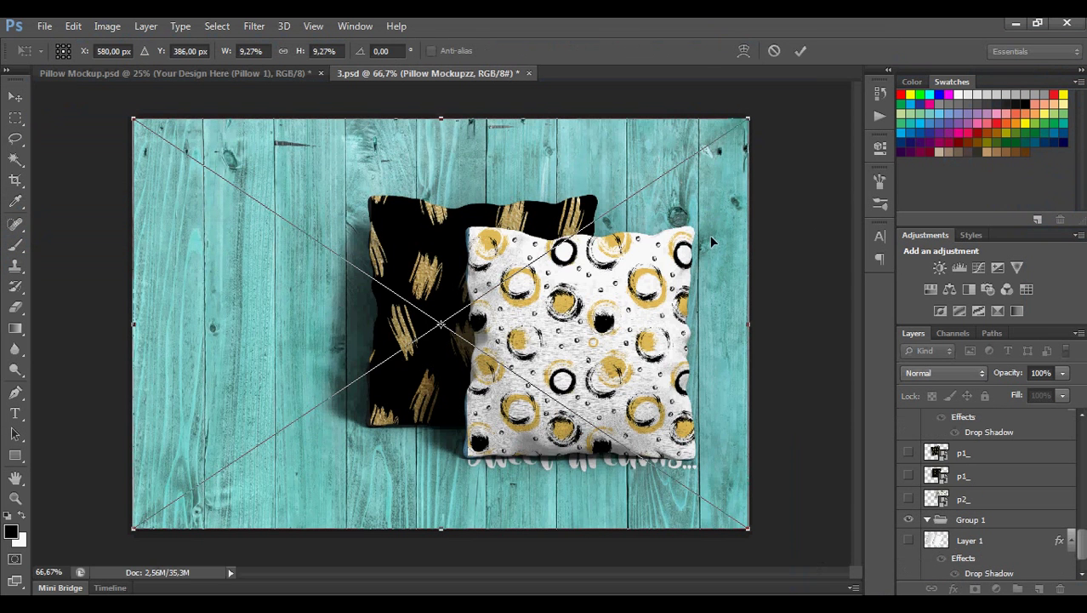
Rotate the placed pillows about -17.8°, shift them left over the wood background above the Sweet dreams text, and commit the transform.
{"action": "left_click_drag", "start_coordinate": [763, 112], "coordinate": [668, 44]}
{"action": "left_click_drag", "start_coordinate": [595, 287], "coordinate": [504, 283]}
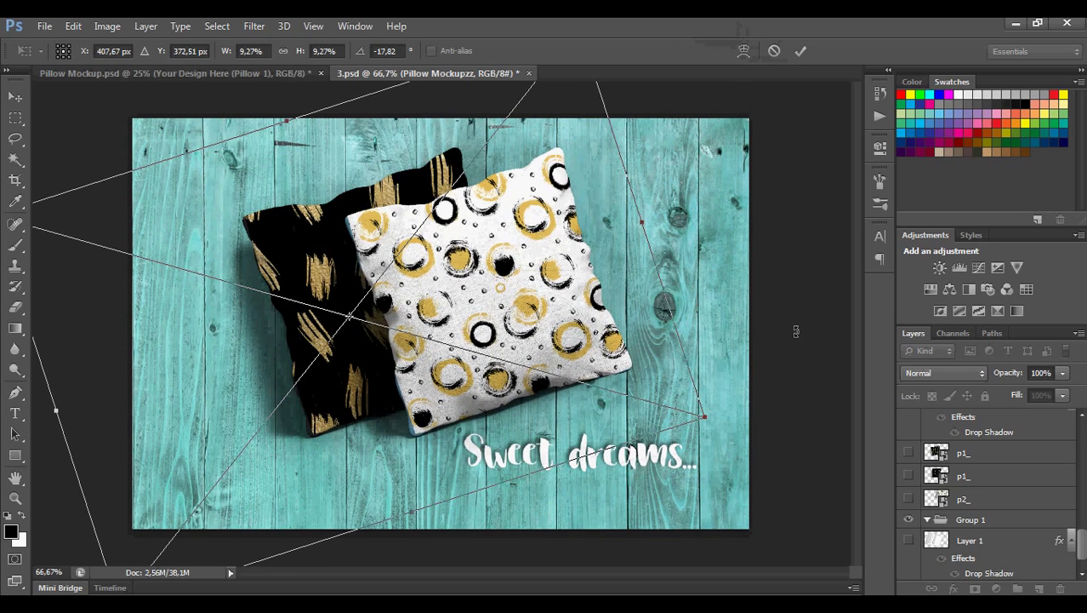
{"action": "key", "text": "Return"}
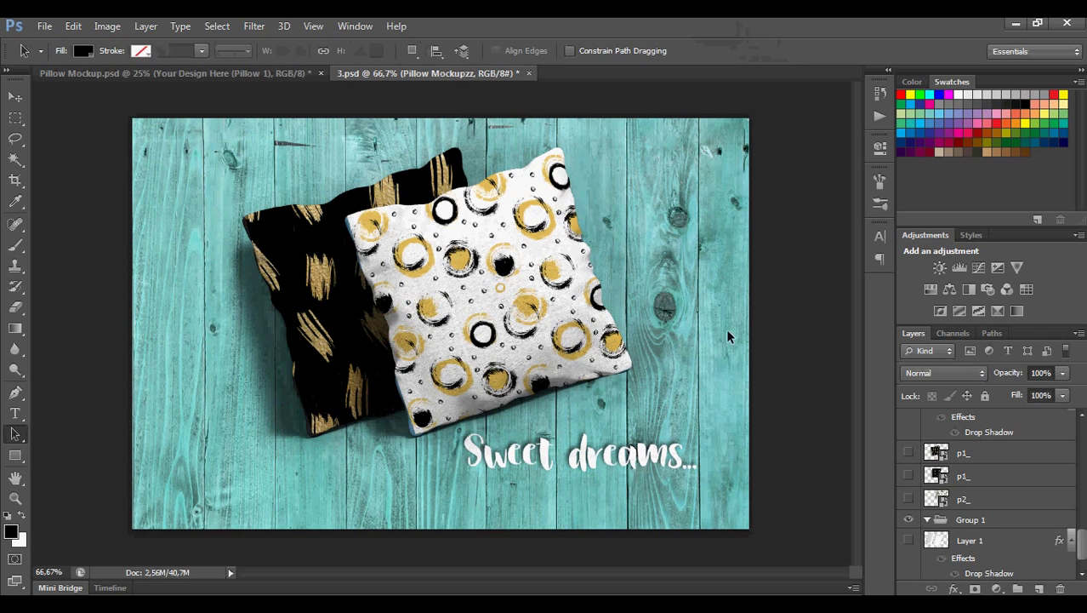
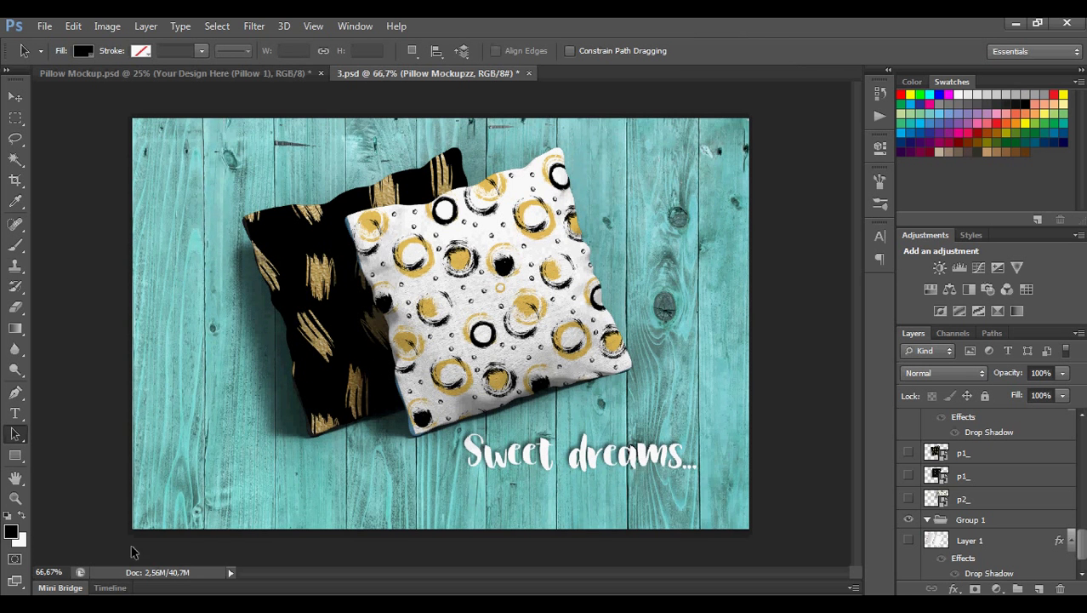
Browse the photos in the CanonEos600d folder and preview the cut-out cup image IMG_2067.png.
{"action": "mouse_move", "coordinate": [136, 602]}
{"action": "left_click", "coordinate": [667, 535]}
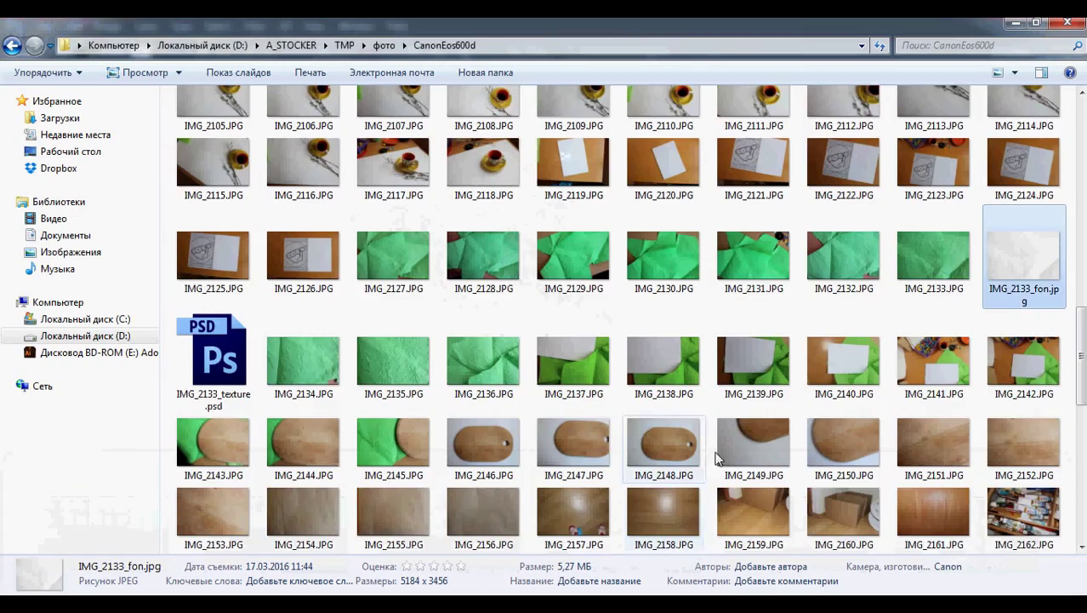
{"action": "scroll", "coordinate": [931, 339], "scroll_direction": "down", "scroll_amount": 5}
{"action": "left_click_drag", "start_coordinate": [1083, 432], "coordinate": [1083, 230]}
{"action": "left_click", "coordinate": [306, 265]}
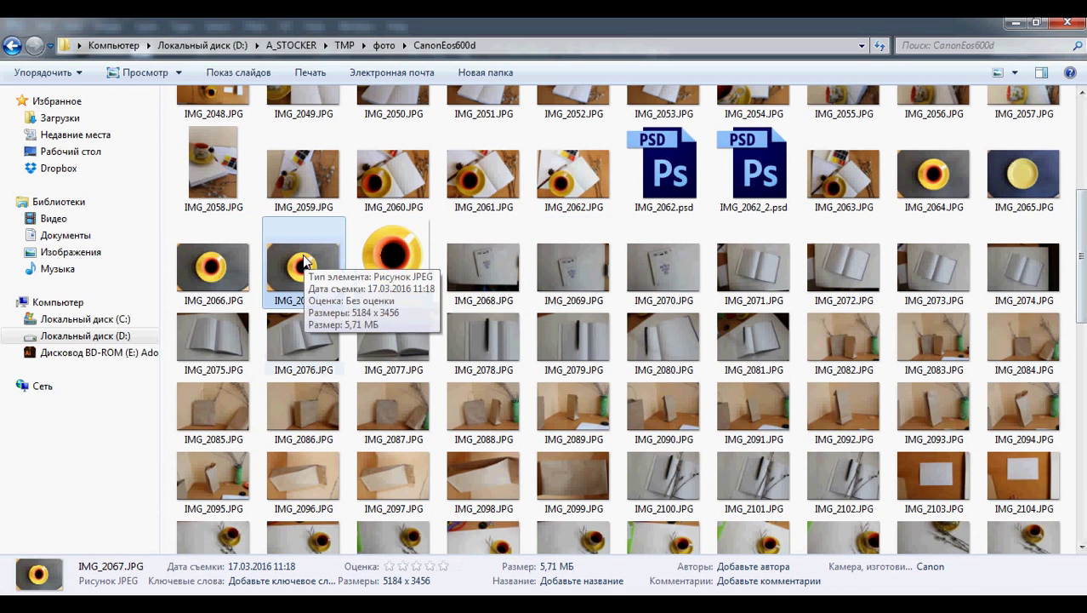
{"action": "double_click", "coordinate": [398, 252]}
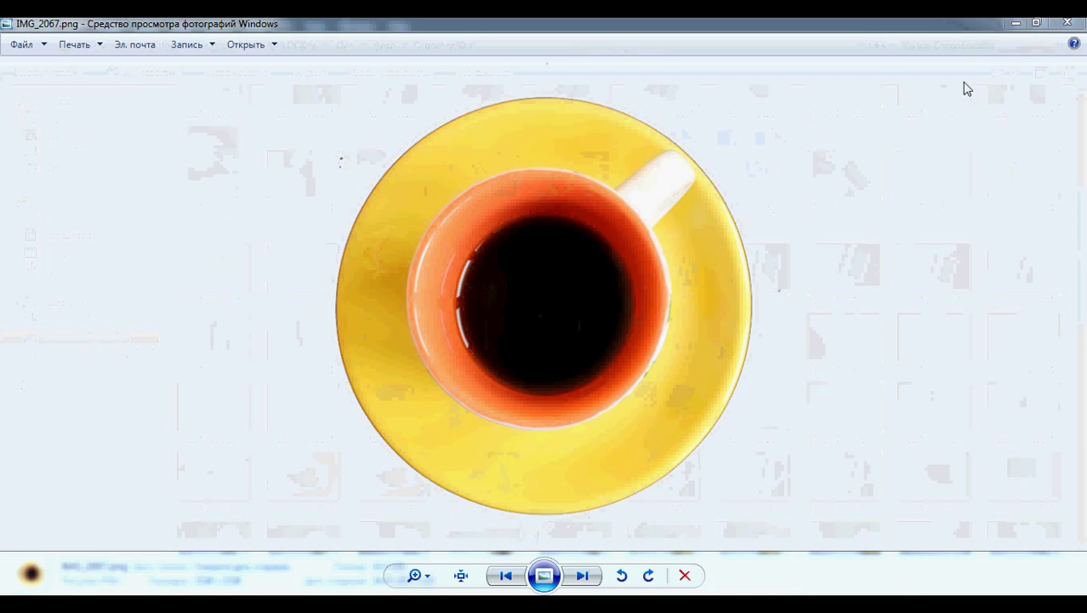
{"action": "left_click", "coordinate": [1068, 23]}
Open IMG_2067.JPG as a separate document, duplicate its Background layer and hide the original.
{"action": "left_click", "coordinate": [297, 271]}
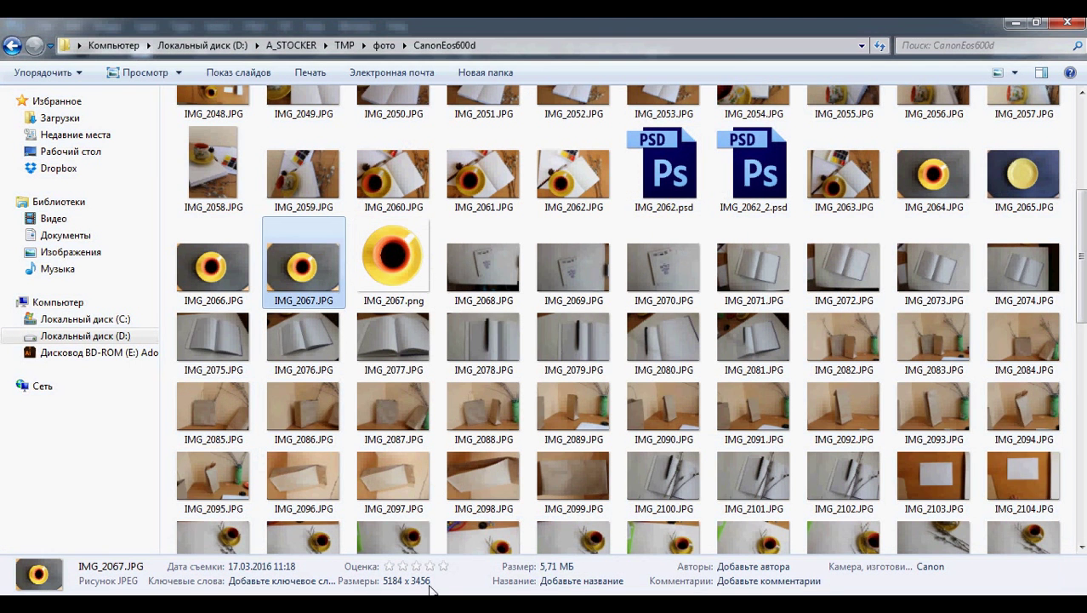
{"action": "left_click_drag", "start_coordinate": [313, 269], "coordinate": [600, 76]}
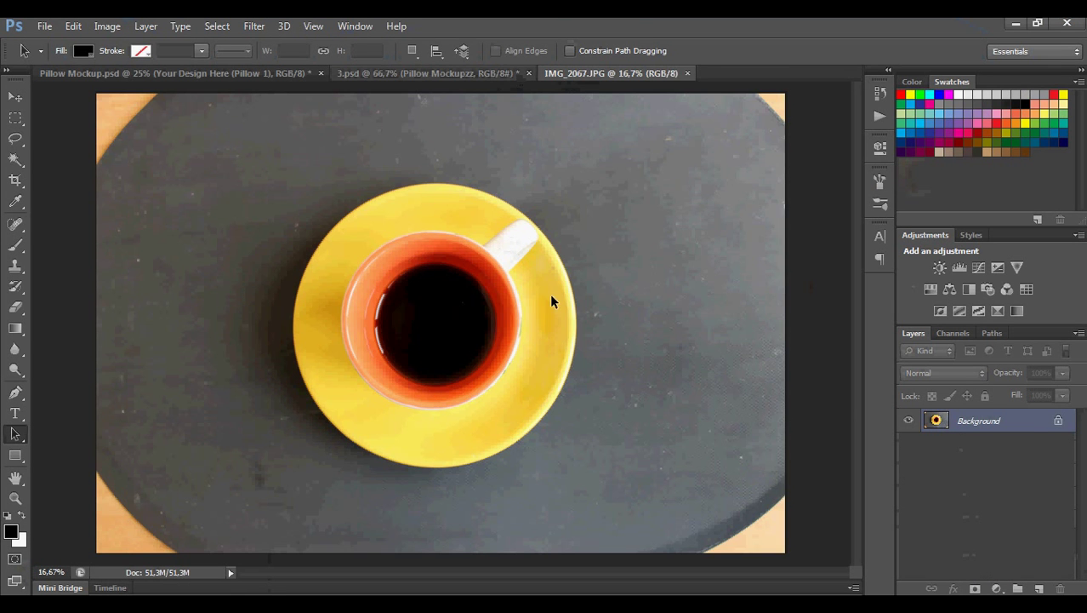
{"action": "right_click", "coordinate": [1025, 433]}
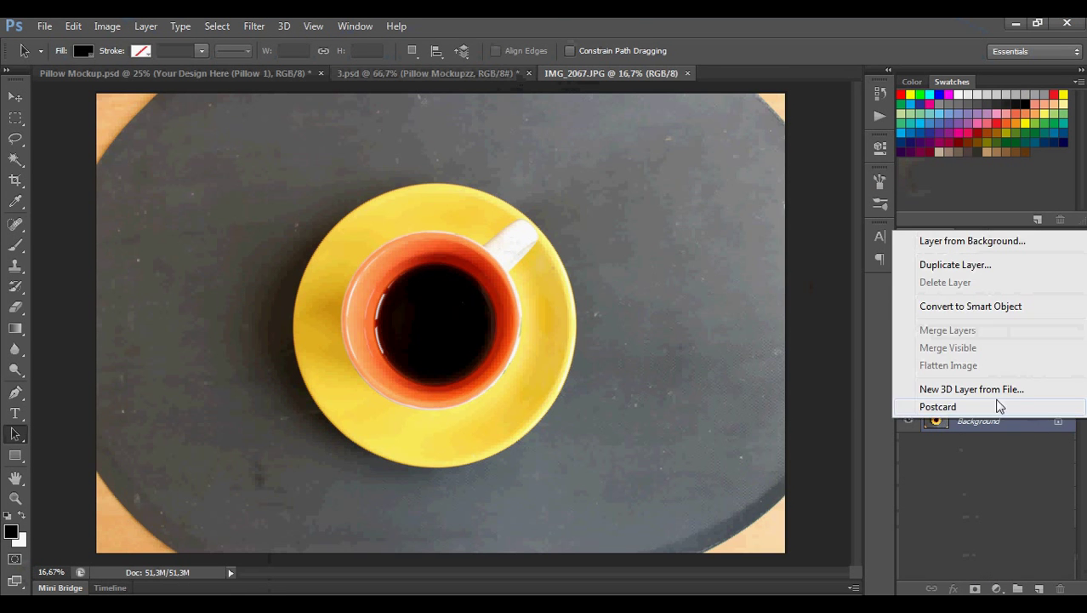
{"action": "left_click", "coordinate": [974, 267]}
{"action": "left_click", "coordinate": [689, 208]}
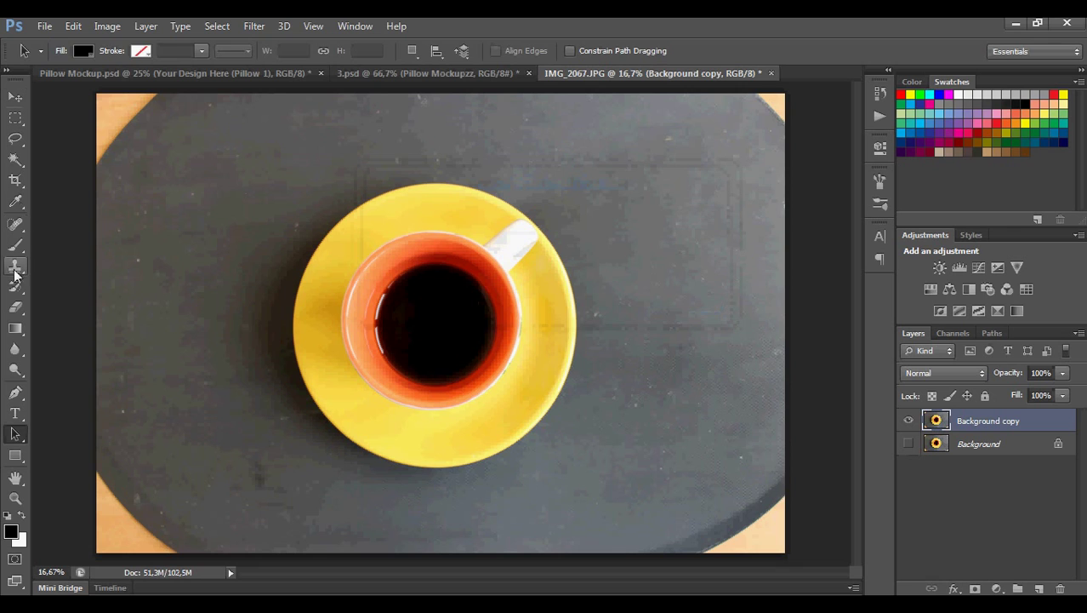
Select the main grey table area around the saucer with the Magic Wand at tolerance 32, delete it and deselect.
{"action": "left_click", "coordinate": [16, 162]}
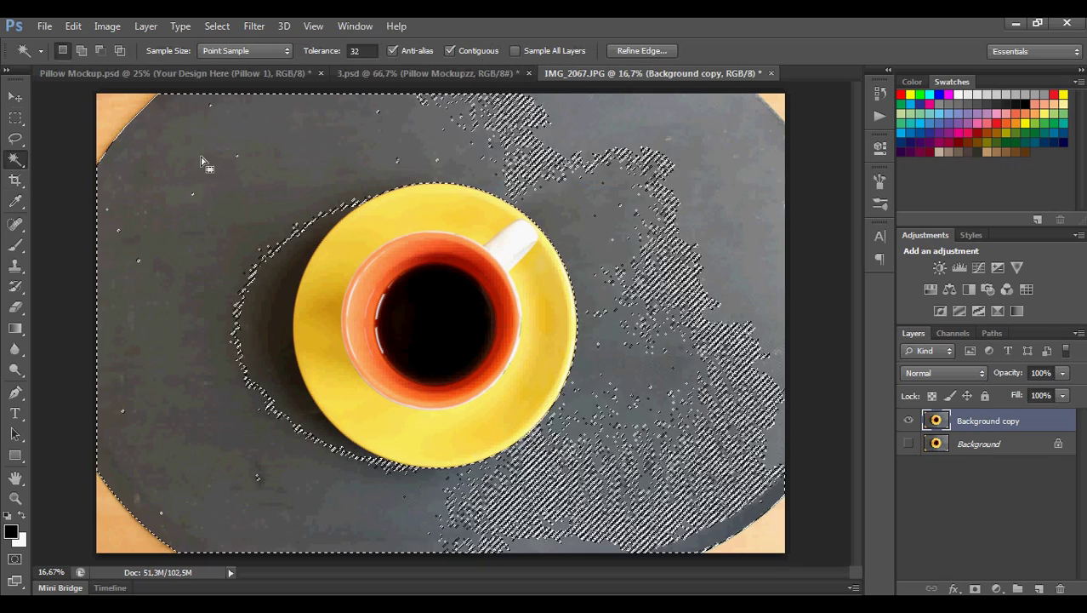
{"action": "key", "text": "Delete"}
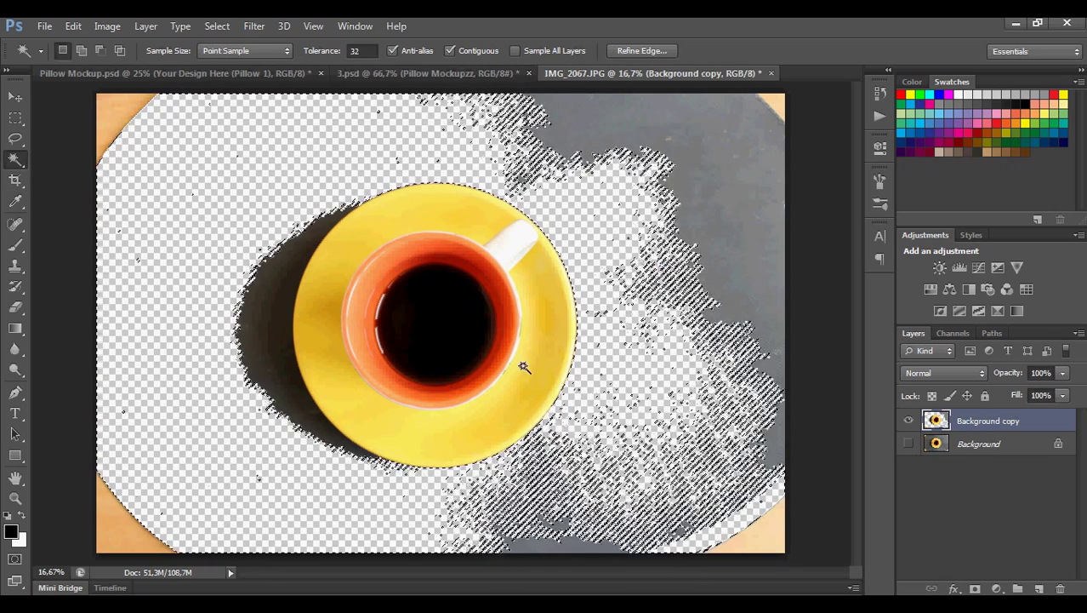
{"action": "key", "text": "ctrl+d"}
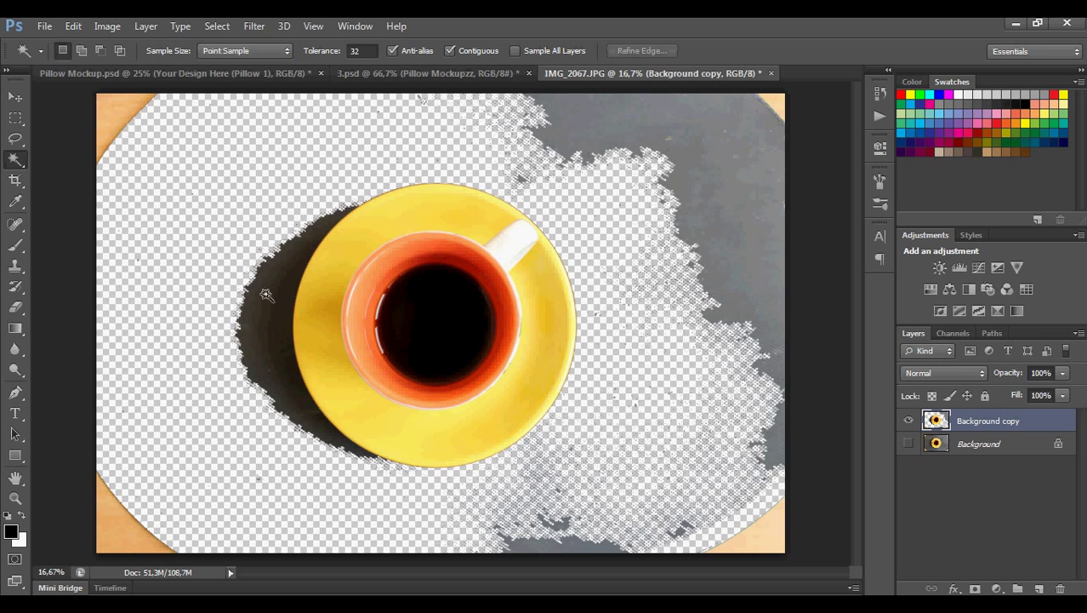
Delete the dark shadow left of the saucer and the grey patch in the photo's upper right using the Magic Wand.
{"action": "left_click", "coordinate": [265, 293]}
{"action": "key", "text": "Delete"}
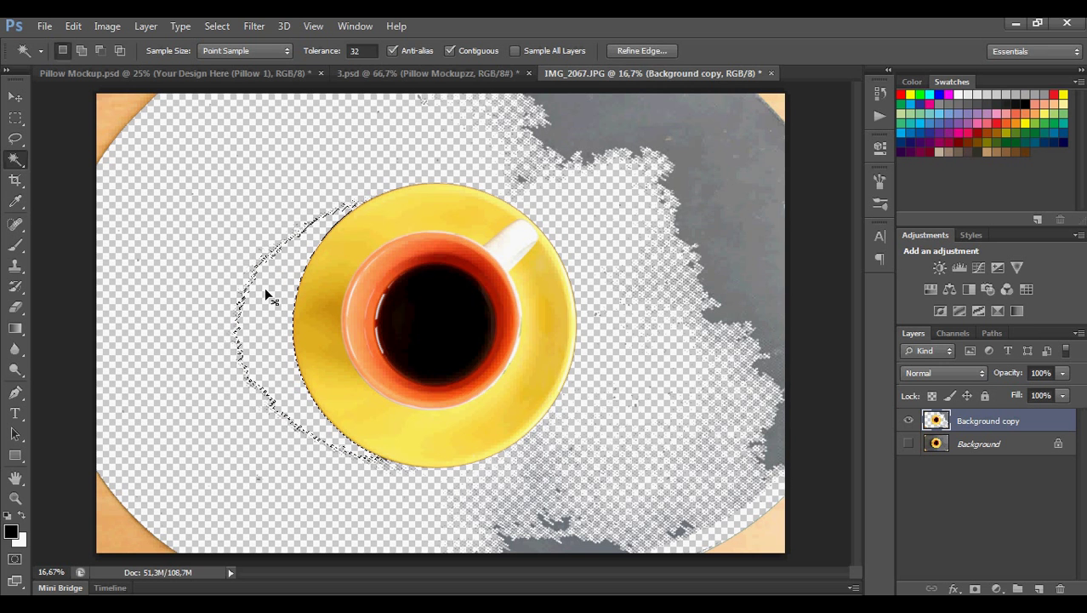
{"action": "key", "text": "ctrl+d"}
{"action": "left_click", "coordinate": [683, 113]}
{"action": "key", "text": "Delete"}
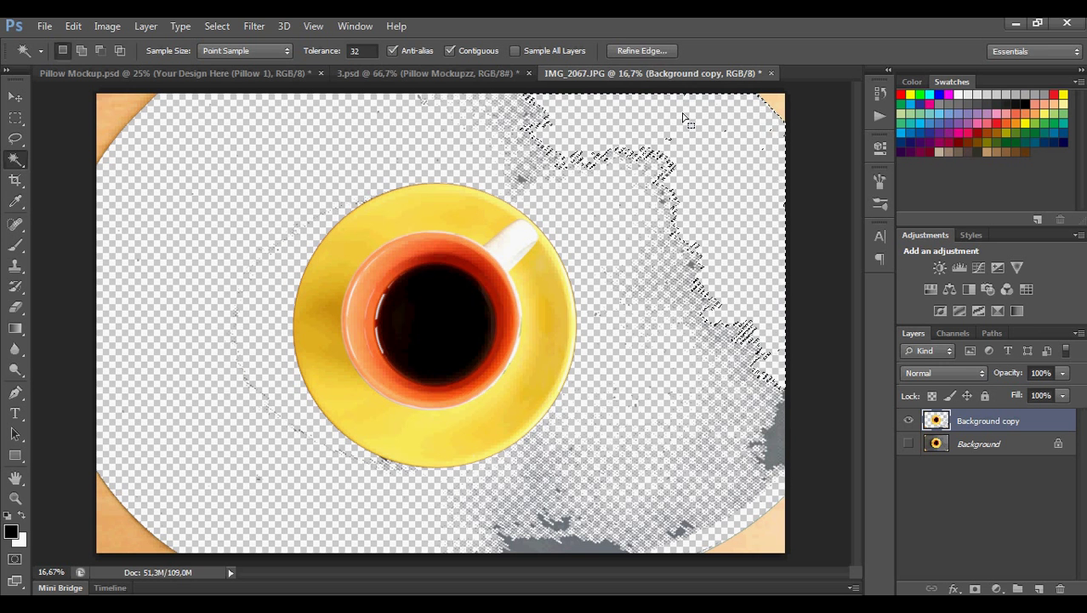
Clear the selection and crop the photo tightly around the yellow saucer and cup with an unconstrained ratio.
{"action": "key", "text": "ctrl+d"}
{"action": "left_click", "coordinate": [522, 170]}
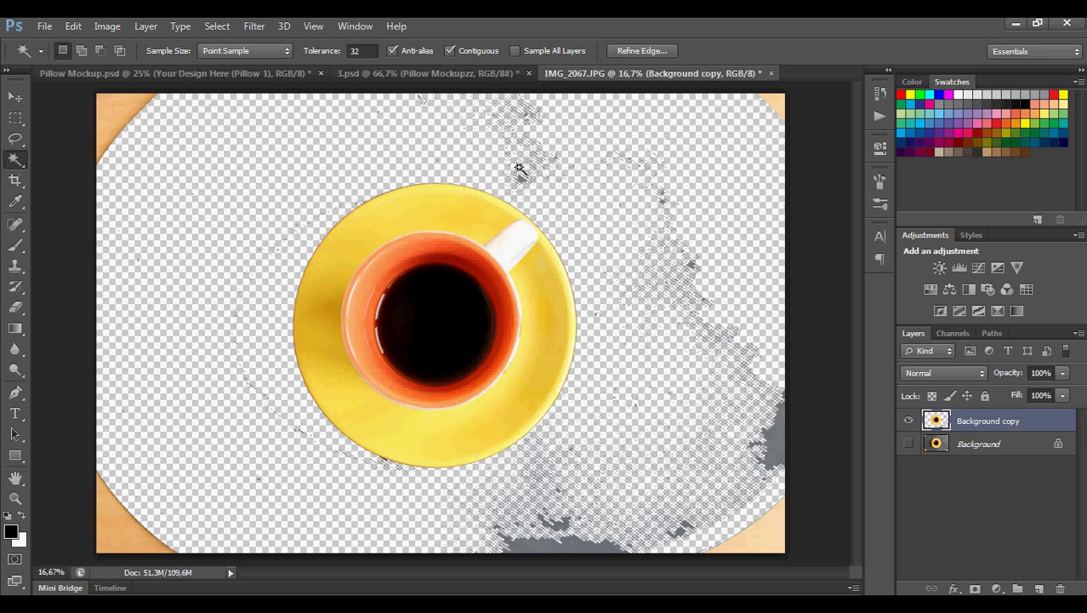
{"action": "left_click", "coordinate": [15, 179]}
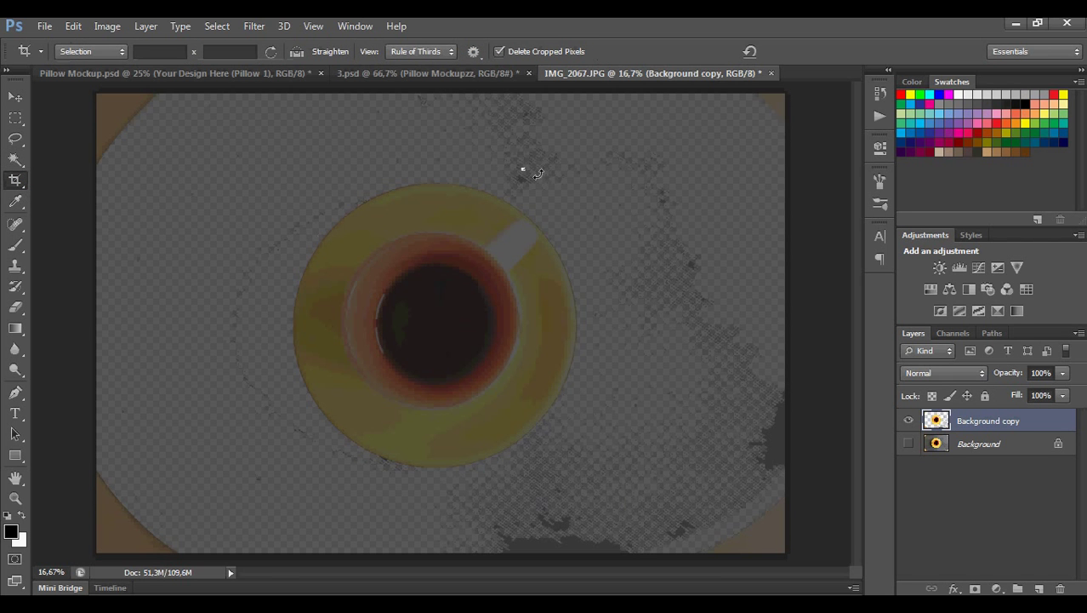
{"action": "left_click_drag", "start_coordinate": [518, 174], "coordinate": [387, 264]}
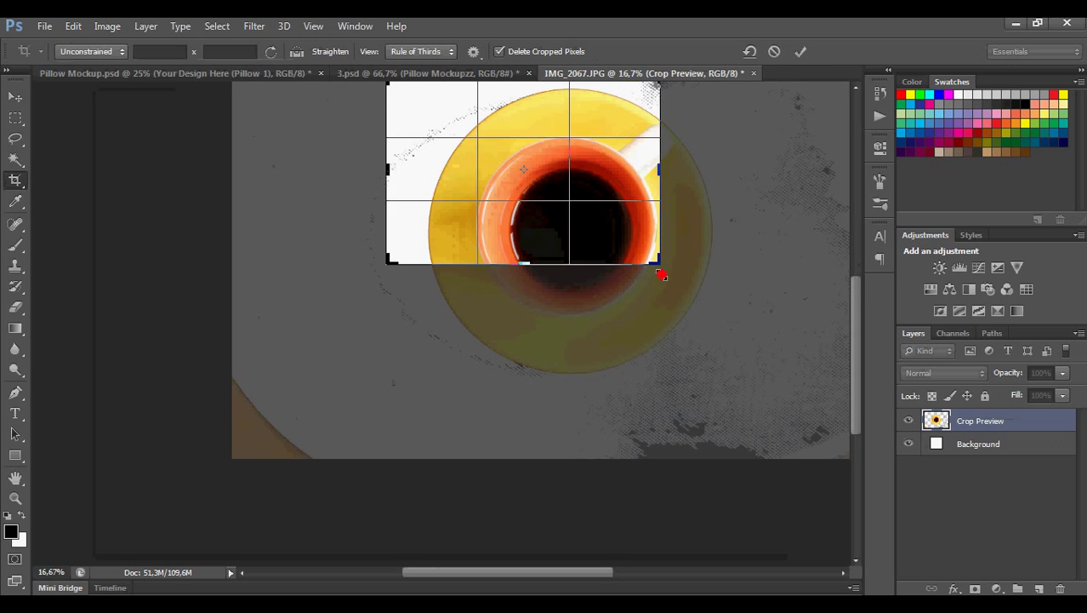
{"action": "left_click_drag", "start_coordinate": [661, 274], "coordinate": [702, 300]}
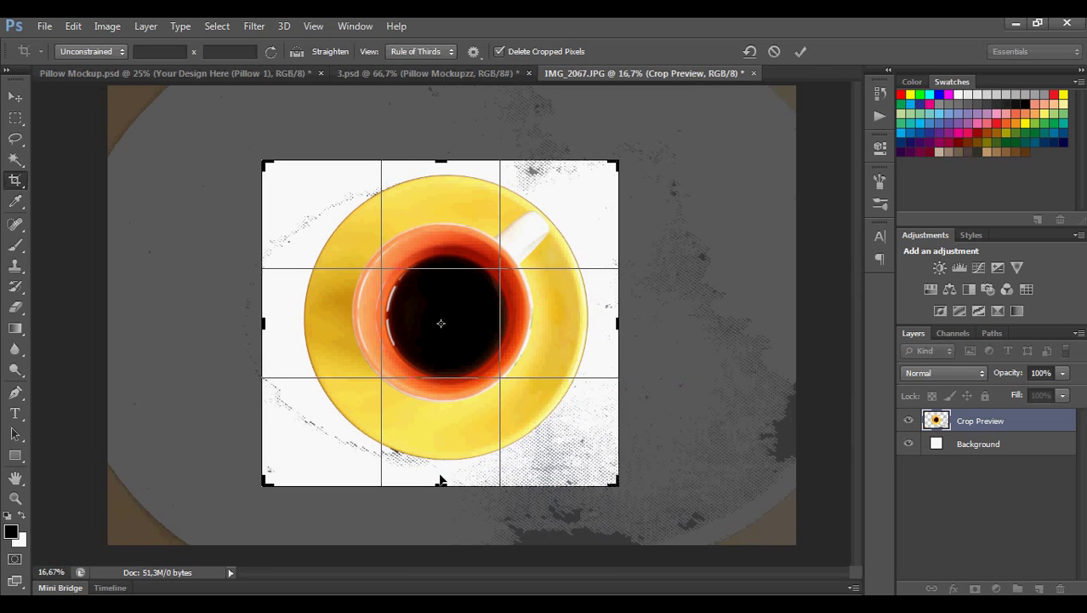
{"action": "key", "text": "Return"}
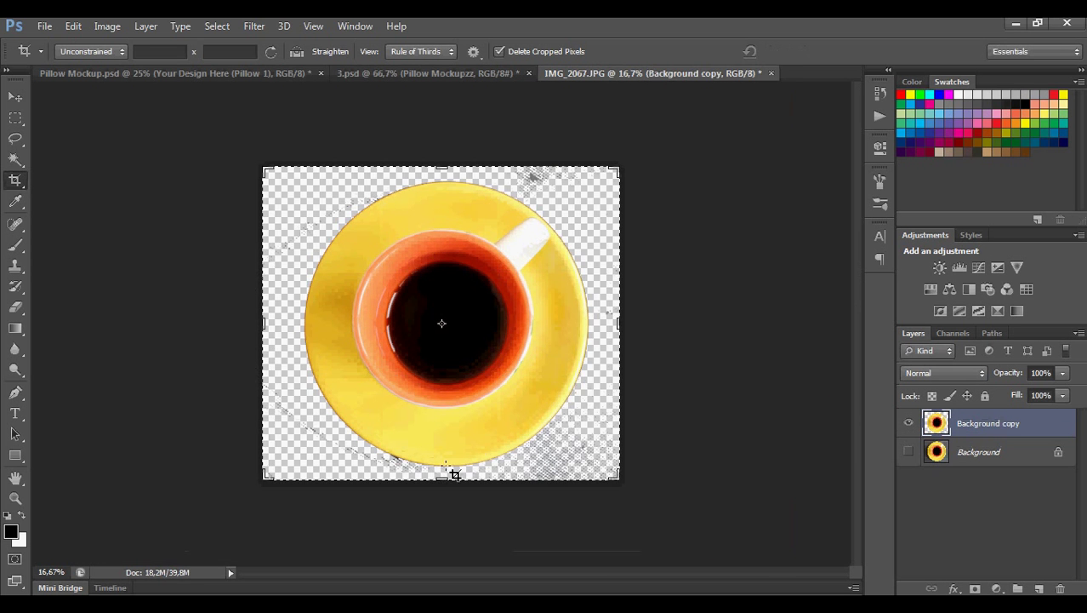
{"action": "left_click", "coordinate": [14, 433]}
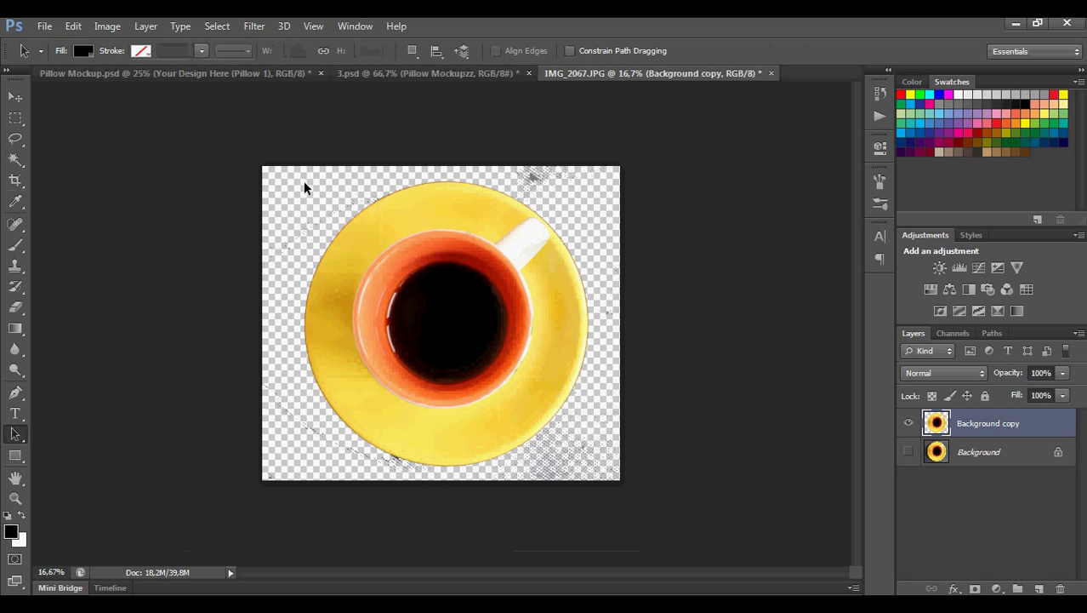
{"action": "key", "text": "ctrl+plus"}
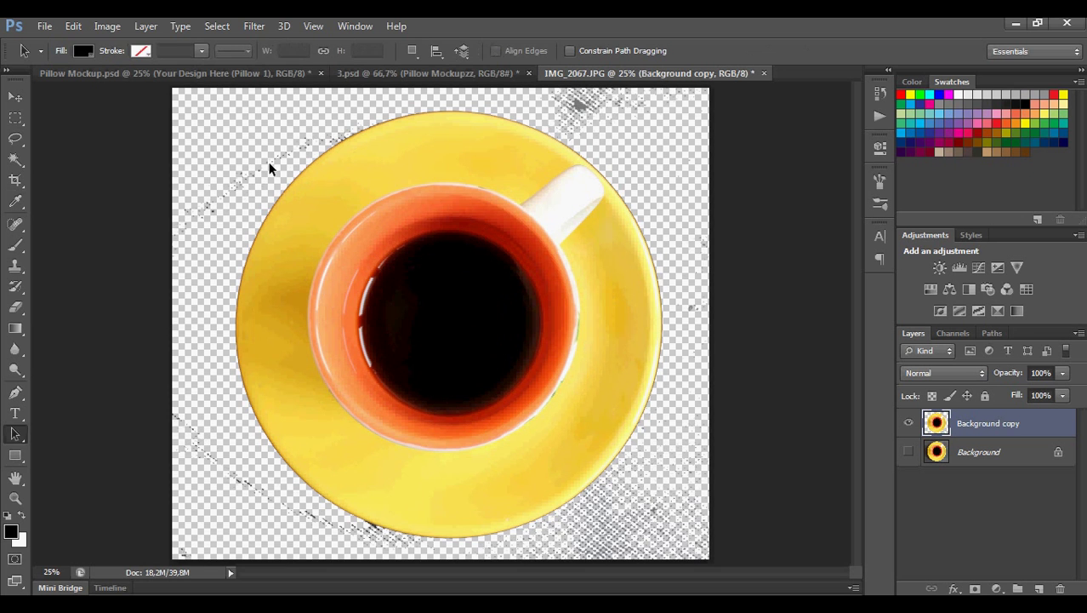
{"action": "left_click", "coordinate": [14, 162]}
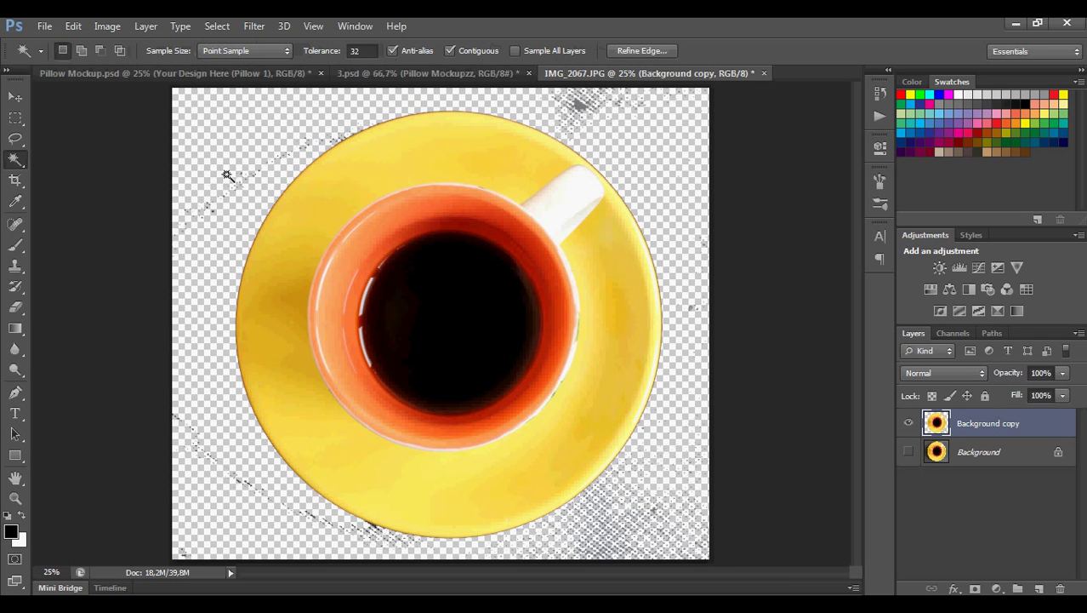
{"action": "left_click", "coordinate": [231, 146]}
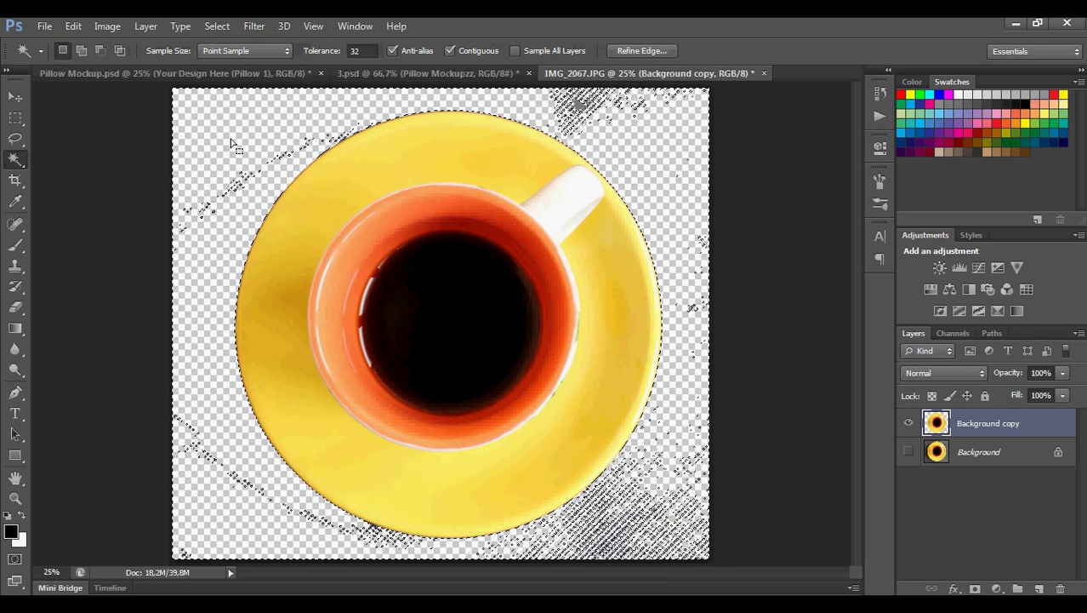
{"action": "key", "text": "ctrl+d"}
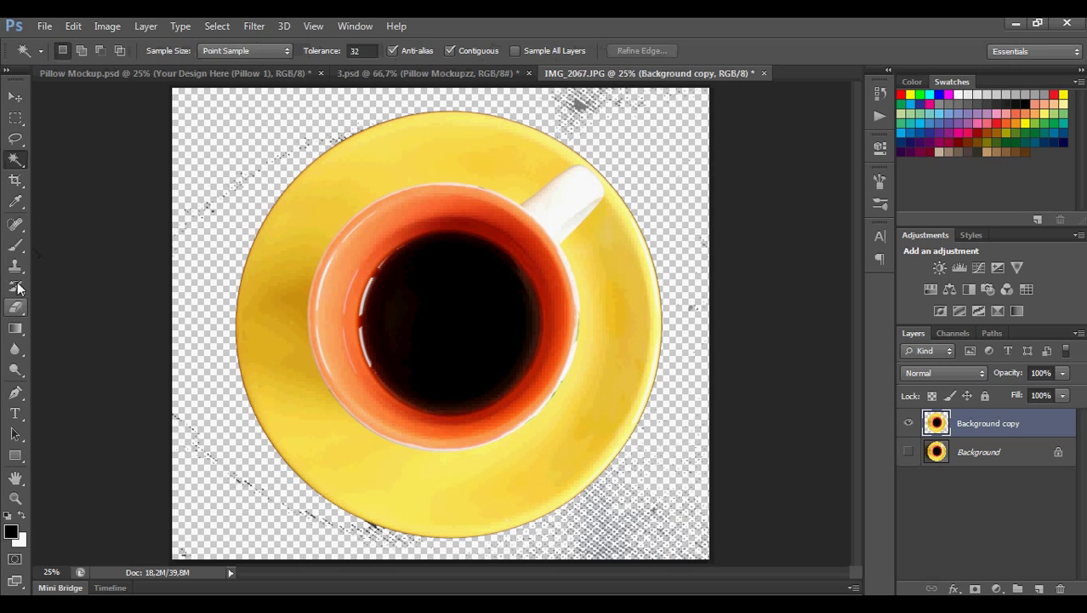
Erase the dark specks outside the saucer's upper-left rim using the Eraser with a 125 px brush.
{"action": "left_click", "coordinate": [15, 307]}
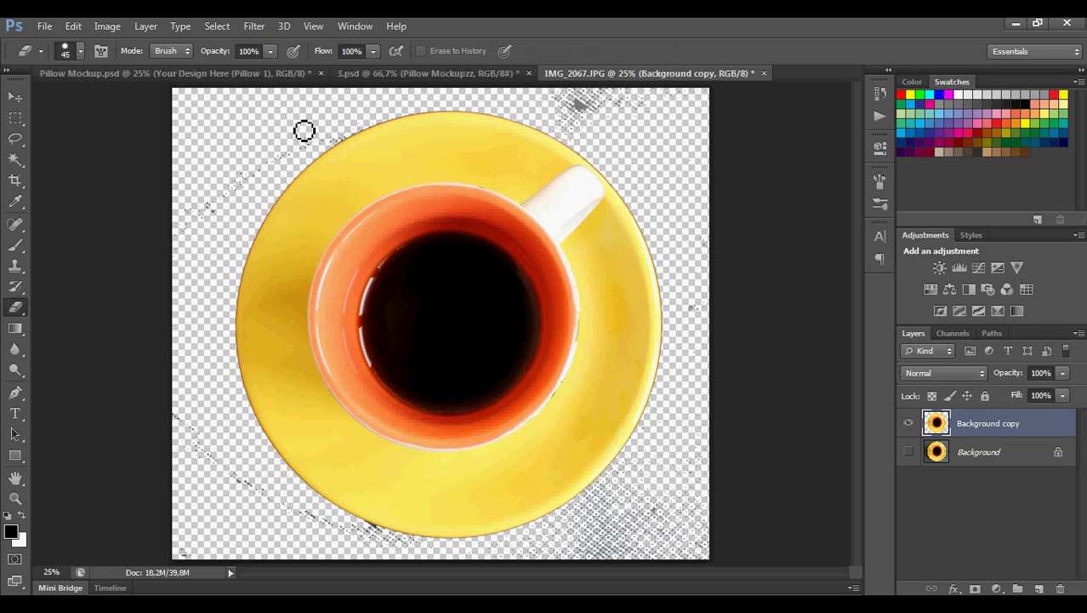
{"action": "key", "text": "bracketright"}
{"action": "key", "text": "bracketright"}
{"action": "key", "text": "bracketright"}
{"action": "mouse_move", "coordinate": [310, 129]}
{"action": "left_mouse_down"}
{"action": "mouse_move", "coordinate": [255, 173]}
{"action": "mouse_move", "coordinate": [254, 146]}
{"action": "mouse_move", "coordinate": [194, 213]}
{"action": "mouse_move", "coordinate": [185, 247]}
{"action": "left_mouse_up"}
{"action": "left_click_drag", "start_coordinate": [381, 104], "coordinate": [304, 146]}
{"action": "mouse_move", "coordinate": [380, 109]}
{"action": "left_mouse_down"}
{"action": "mouse_move", "coordinate": [347, 119]}
{"action": "mouse_move", "coordinate": [449, 245]}
{"action": "mouse_move", "coordinate": [420, 175]}
{"action": "left_mouse_up"}
Outline the ragged dark fringe along the saucer's upper-left edge with the Polygonal Lasso, delete it and deselect.
{"action": "left_click", "coordinate": [15, 497]}
{"action": "scroll", "coordinate": [382, 296], "scroll_direction": "up", "scroll_amount": 3}
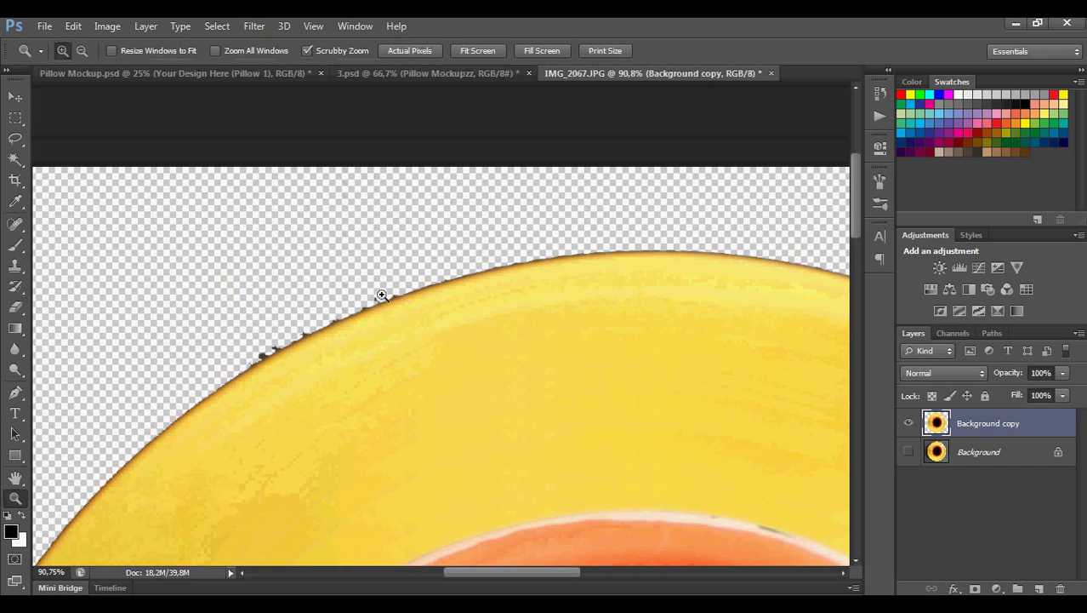
{"action": "left_click", "coordinate": [16, 307]}
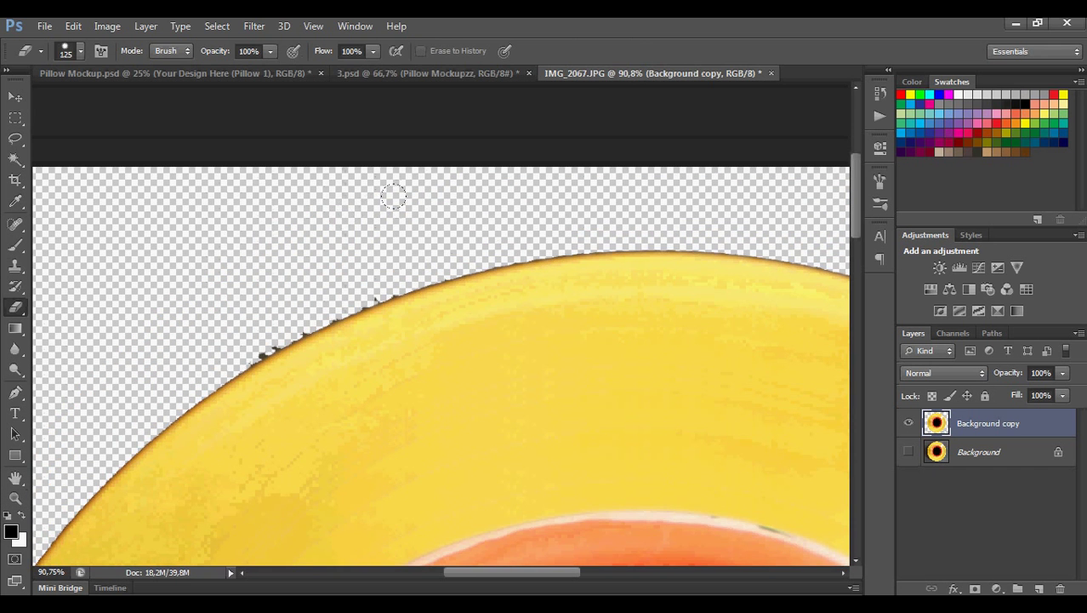
{"action": "key", "text": "ctrl+plus"}
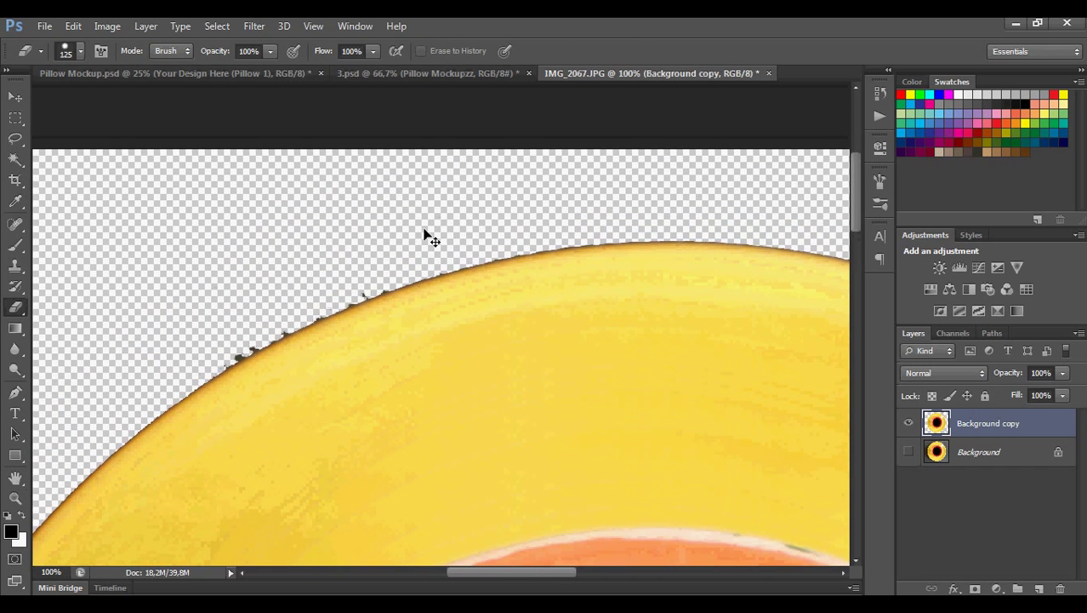
{"action": "key", "text": "ctrl+plus"}
{"action": "left_click_drag", "start_coordinate": [308, 306], "coordinate": [377, 241]}
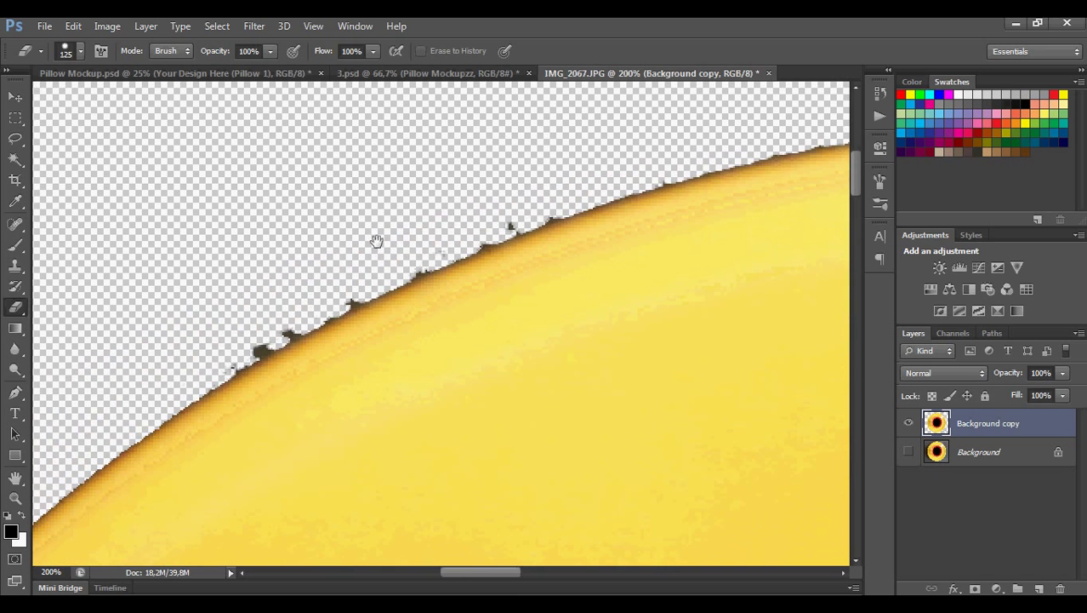
{"action": "left_click", "coordinate": [15, 140]}
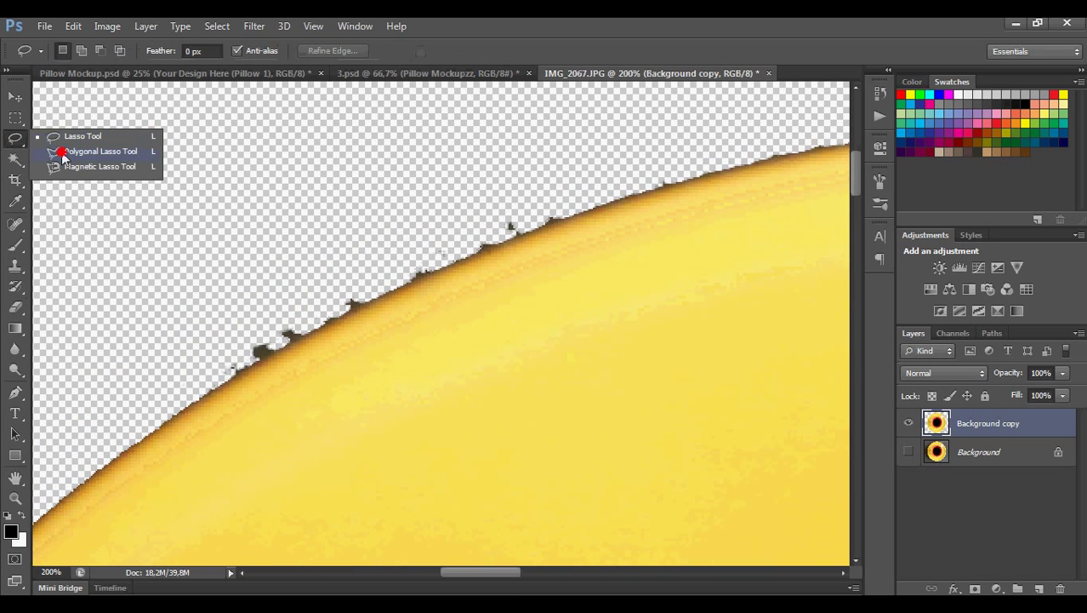
{"action": "left_click", "coordinate": [93, 151]}
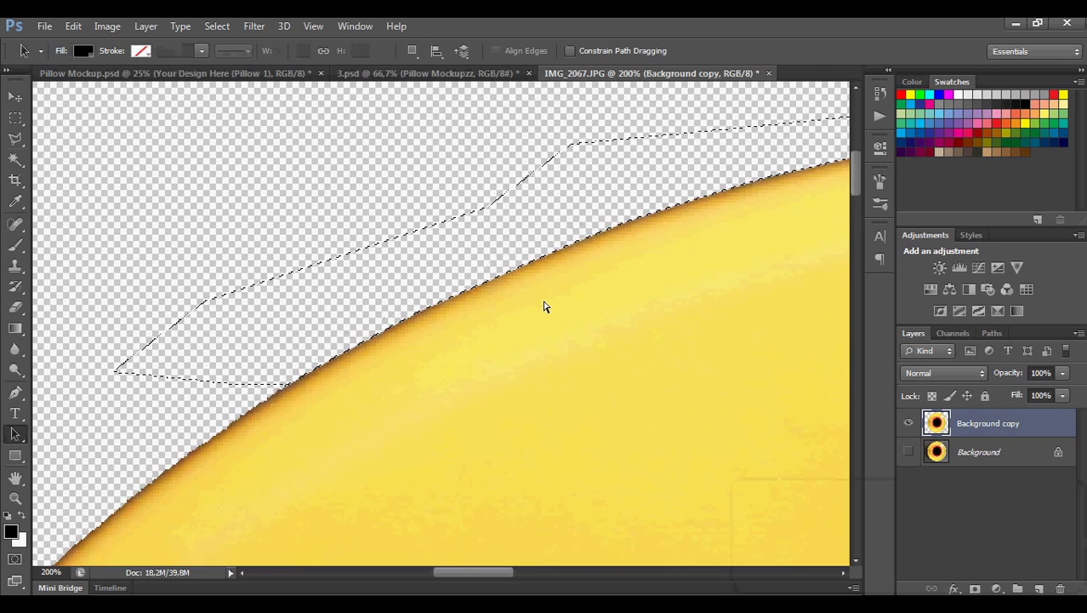
{"action": "scroll", "coordinate": [545, 307], "scroll_direction": "down", "scroll_amount": 2}
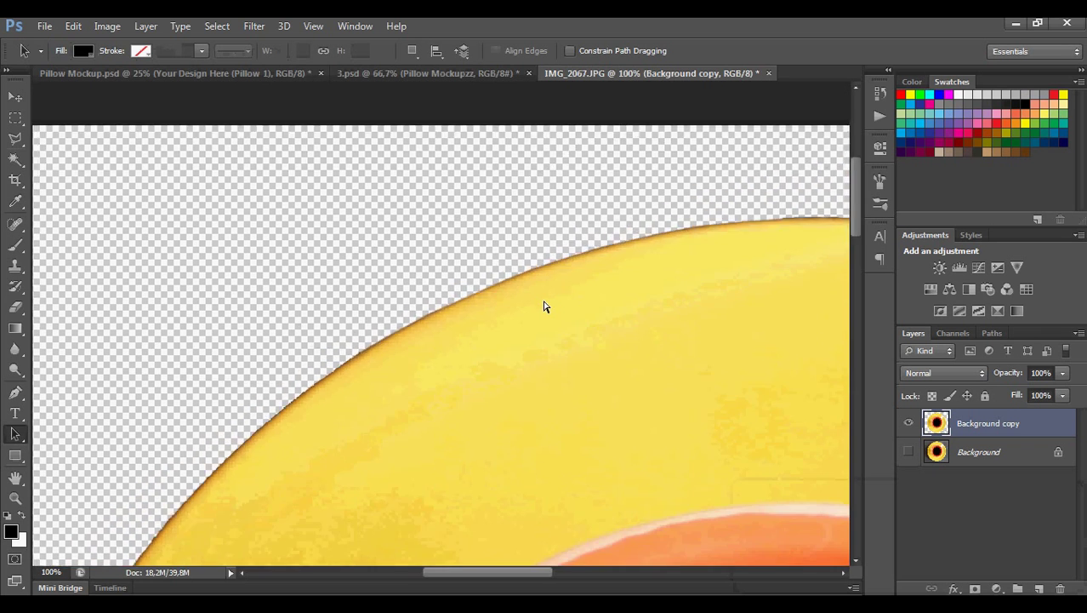
Erase the grey dotted remnants in the image's upper-right corner and along its right edge beside the saucer.
{"action": "mouse_move", "coordinate": [570, 278]}
{"action": "left_mouse_down"}
{"action": "mouse_move", "coordinate": [626, 257]}
{"action": "mouse_move", "coordinate": [396, 168]}
{"action": "mouse_move", "coordinate": [505, 279]}
{"action": "mouse_move", "coordinate": [326, 325]}
{"action": "mouse_move", "coordinate": [184, 284]}
{"action": "mouse_move", "coordinate": [153, 246]}
{"action": "left_mouse_up"}
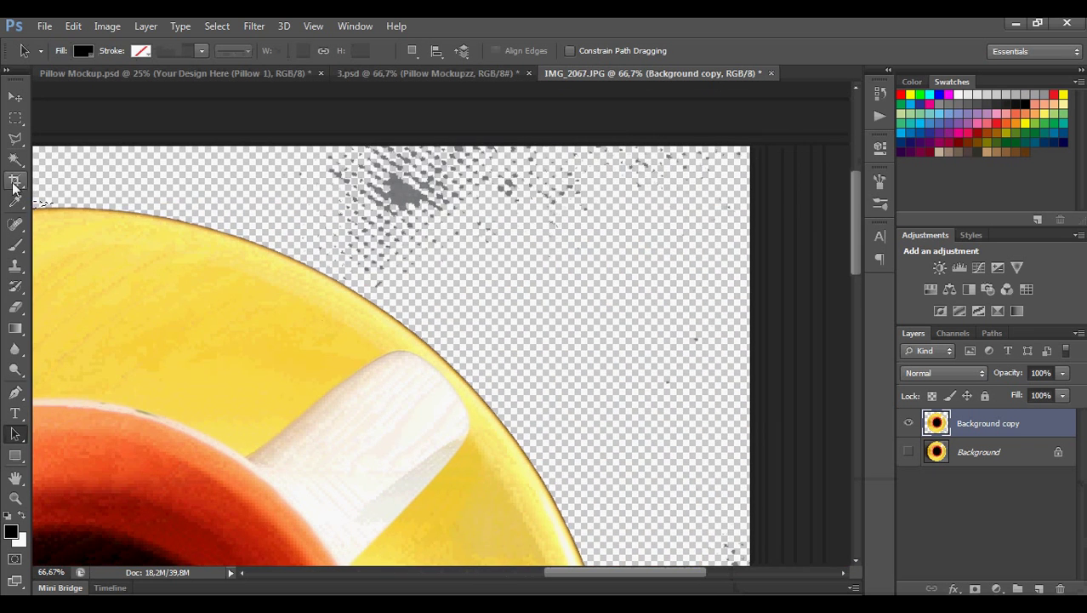
{"action": "left_click", "coordinate": [16, 307]}
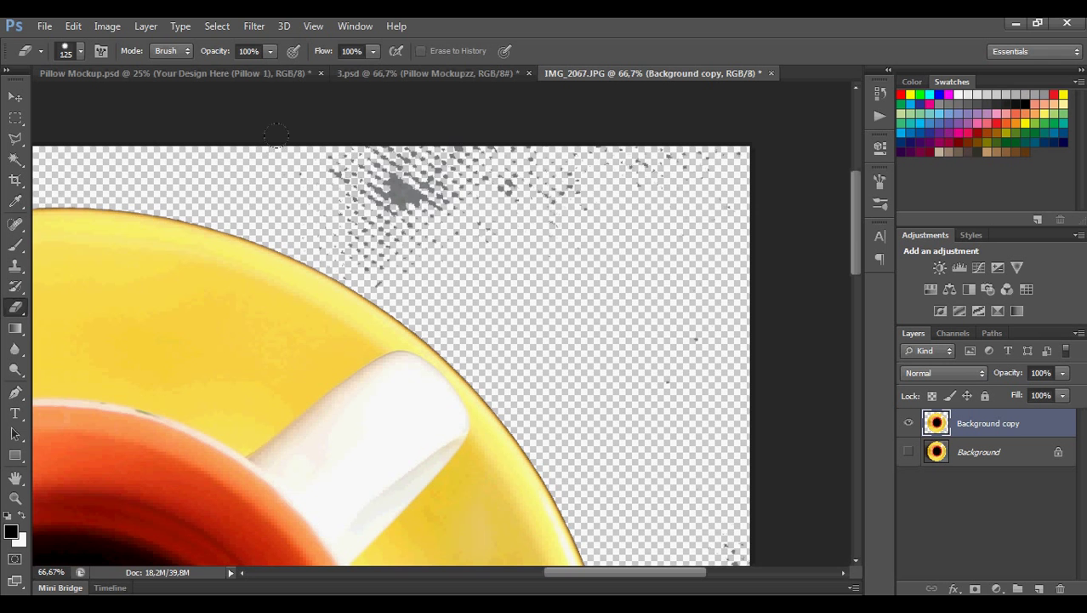
{"action": "mouse_move", "coordinate": [276, 135]}
{"action": "left_mouse_down"}
{"action": "mouse_move", "coordinate": [765, 159]}
{"action": "mouse_move", "coordinate": [396, 209]}
{"action": "mouse_move", "coordinate": [366, 191]}
{"action": "mouse_move", "coordinate": [356, 233]}
{"action": "mouse_move", "coordinate": [517, 287]}
{"action": "mouse_move", "coordinate": [662, 289]}
{"action": "mouse_move", "coordinate": [749, 341]}
{"action": "left_mouse_up"}
{"action": "left_click", "coordinate": [339, 229]}
{"action": "scroll", "coordinate": [797, 369], "scroll_direction": "down", "scroll_amount": 2}
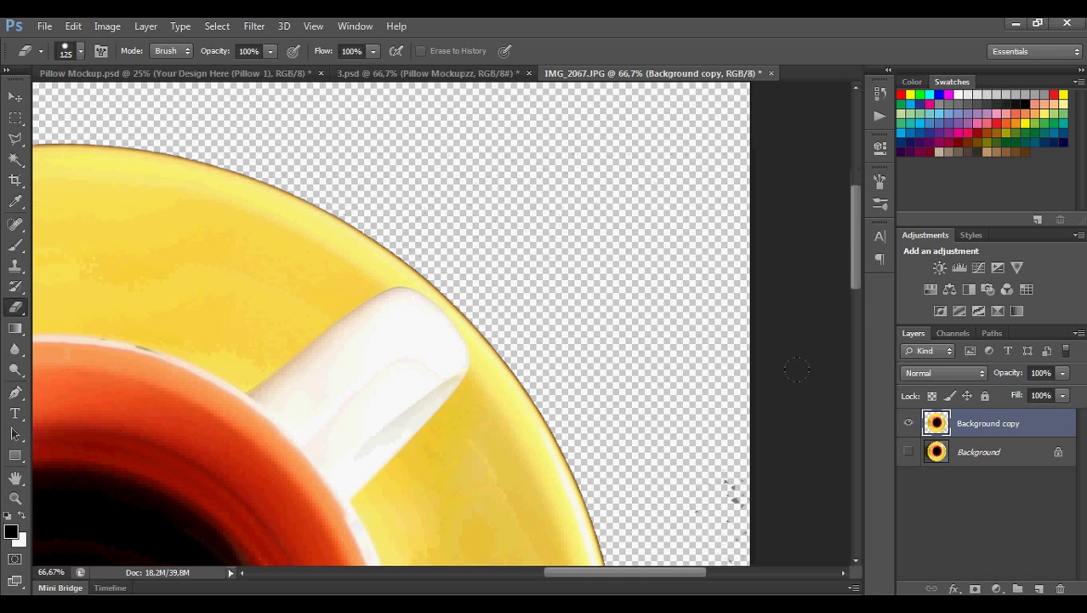
{"action": "scroll", "coordinate": [797, 368], "scroll_direction": "down", "scroll_amount": 4}
{"action": "left_click", "coordinate": [699, 511]}
Erase the grey dotted texture in the image's lower-right corner, outside the saucer.
{"action": "key", "text": "ctrl+minus"}
{"action": "key", "text": "ctrl+minus"}
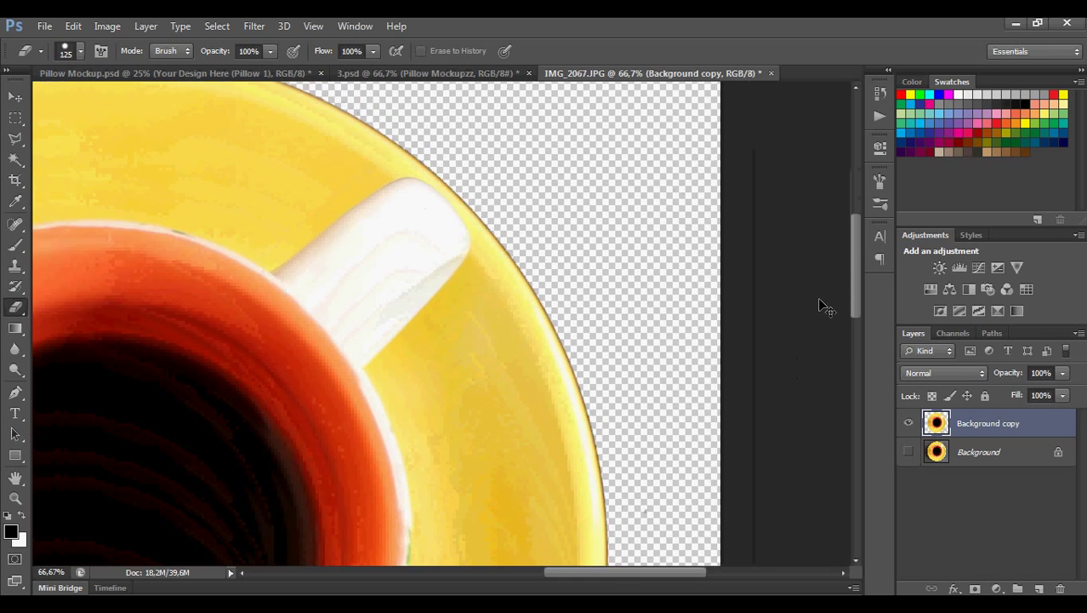
{"action": "scroll", "coordinate": [626, 420], "scroll_direction": "down", "scroll_amount": 5}
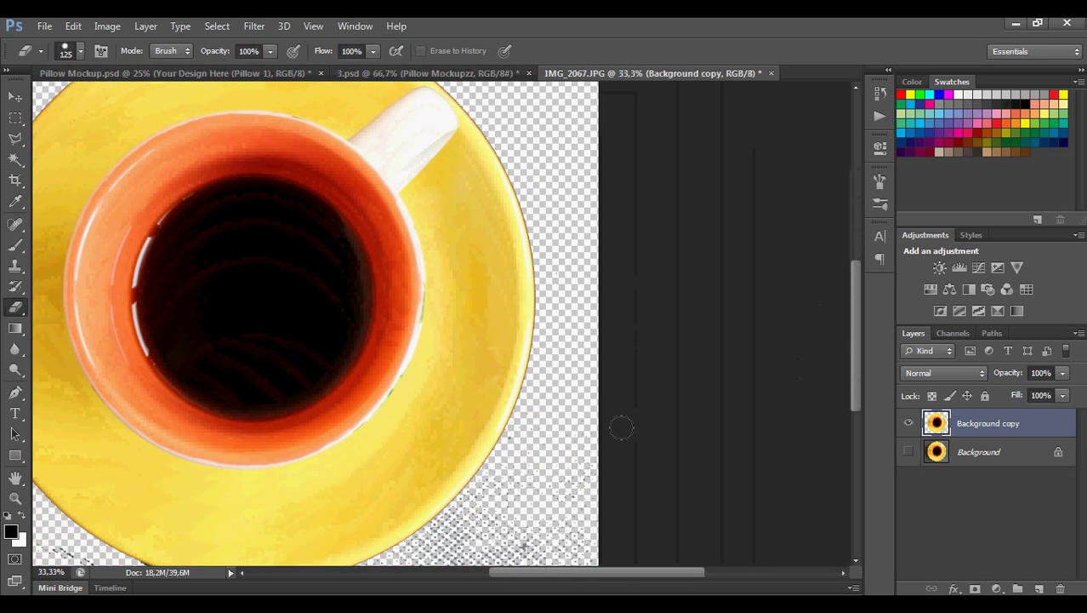
{"action": "mouse_move", "coordinate": [527, 374]}
{"action": "left_mouse_down"}
{"action": "mouse_move", "coordinate": [457, 473]}
{"action": "mouse_move", "coordinate": [394, 522]}
{"action": "mouse_move", "coordinate": [316, 541]}
{"action": "mouse_move", "coordinate": [419, 493]}
{"action": "mouse_move", "coordinate": [514, 413]}
{"action": "mouse_move", "coordinate": [520, 392]}
{"action": "mouse_move", "coordinate": [421, 496]}
{"action": "mouse_move", "coordinate": [357, 533]}
{"action": "mouse_move", "coordinate": [253, 564]}
{"action": "mouse_move", "coordinate": [508, 468]}
{"action": "mouse_move", "coordinate": [518, 481]}
{"action": "mouse_move", "coordinate": [592, 472]}
{"action": "mouse_move", "coordinate": [541, 585]}
{"action": "left_mouse_up"}
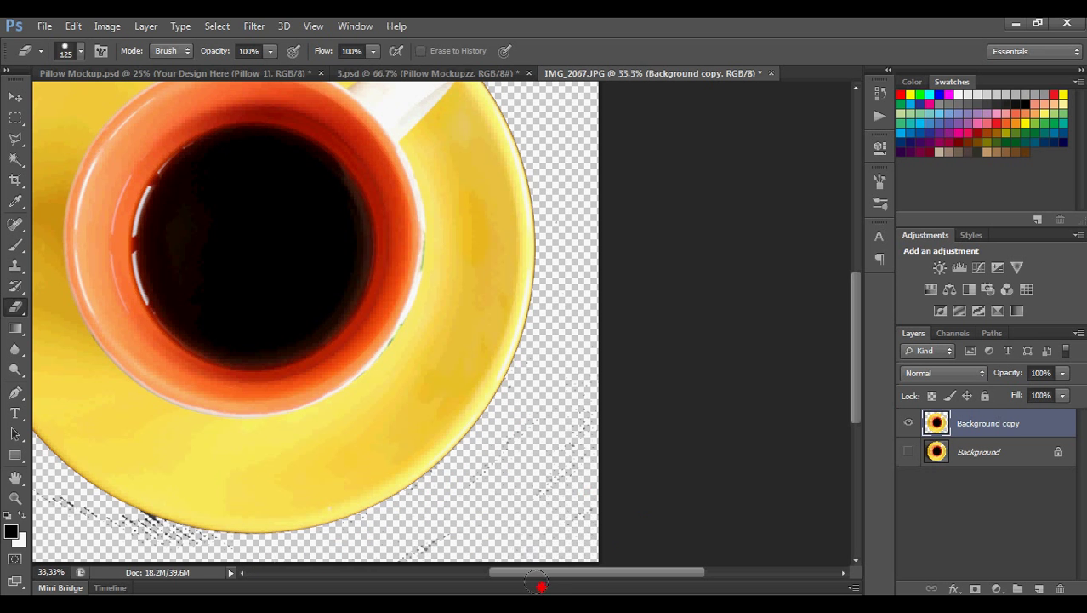
{"action": "mouse_move", "coordinate": [546, 393]}
{"action": "left_mouse_down"}
{"action": "mouse_move", "coordinate": [412, 535]}
{"action": "mouse_move", "coordinate": [576, 452]}
{"action": "mouse_move", "coordinate": [618, 377]}
{"action": "mouse_move", "coordinate": [573, 551]}
{"action": "left_mouse_up"}
{"action": "left_click_drag", "start_coordinate": [510, 397], "coordinate": [473, 450]}
Step back through the document history to the Clear state, then return to the latest Eraser state.
{"action": "left_click", "coordinate": [880, 95]}
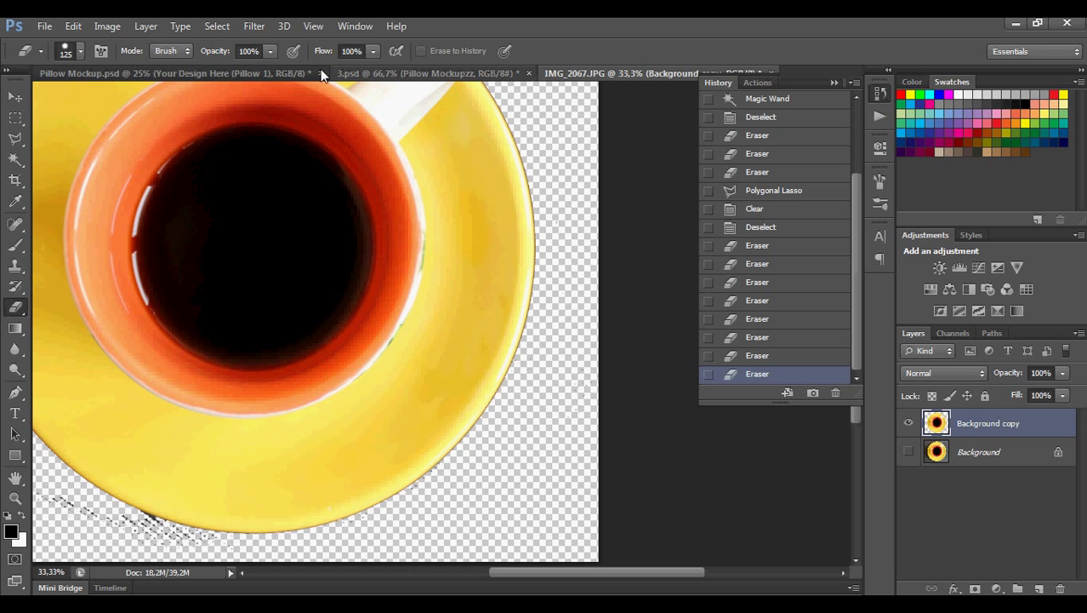
{"action": "left_click", "coordinate": [357, 27]}
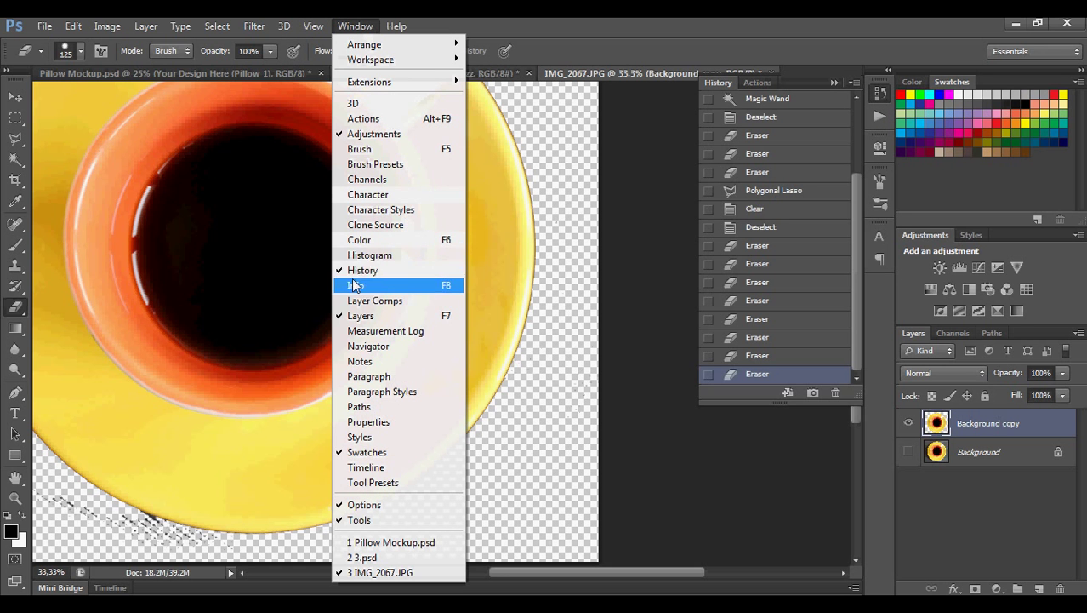
{"action": "left_click", "coordinate": [729, 200]}
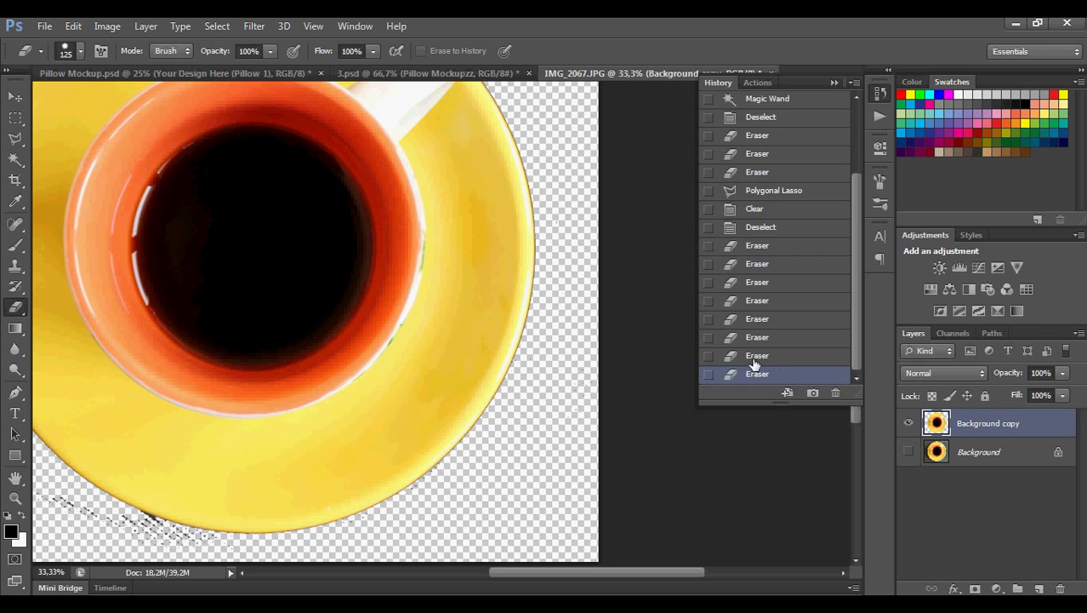
{"action": "left_click", "coordinate": [790, 343]}
{"action": "left_click", "coordinate": [799, 305]}
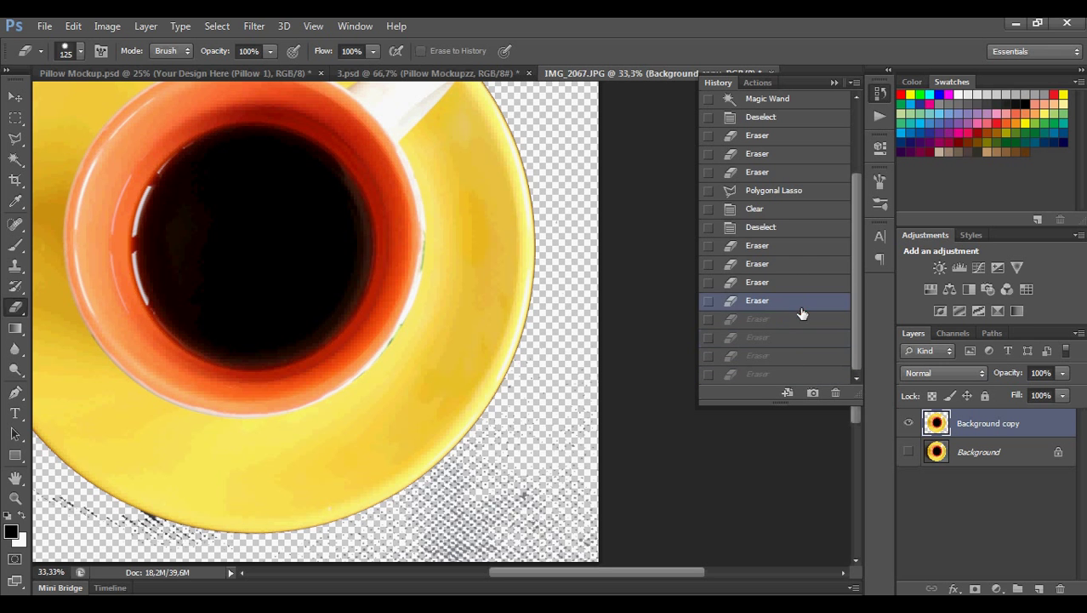
{"action": "left_click", "coordinate": [802, 248]}
{"action": "left_click", "coordinate": [803, 210]}
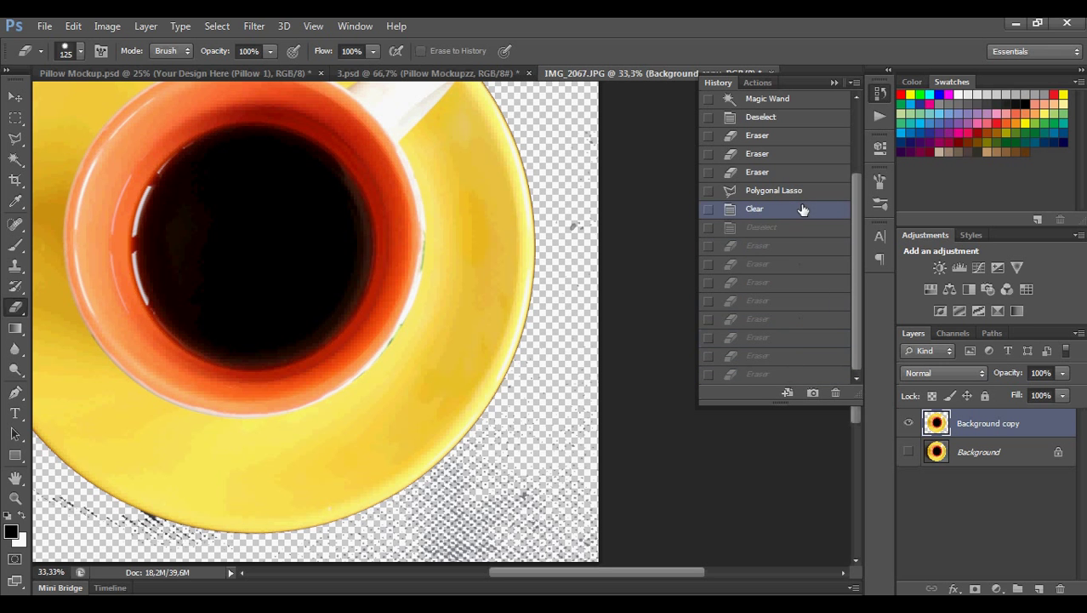
{"action": "left_click", "coordinate": [788, 375]}
{"action": "left_click", "coordinate": [834, 84]}
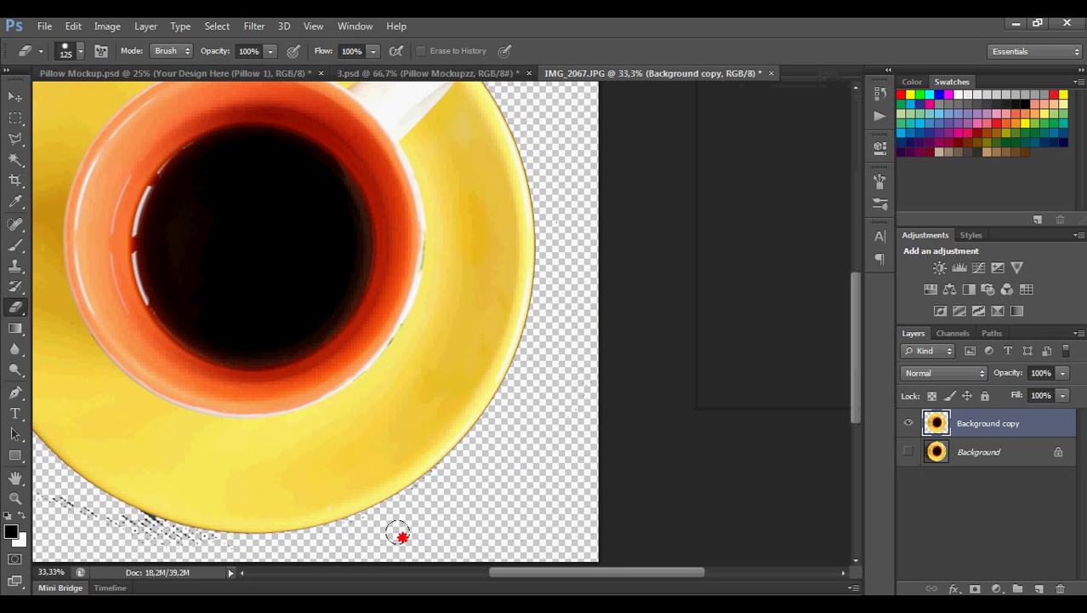
Erase the remaining specks around the saucer's lower-right rim, below it and in the image's lower-left corner.
{"action": "left_click_drag", "start_coordinate": [436, 487], "coordinate": [262, 541]}
{"action": "left_click_drag", "start_coordinate": [409, 470], "coordinate": [554, 397]}
{"action": "key", "text": "w"}
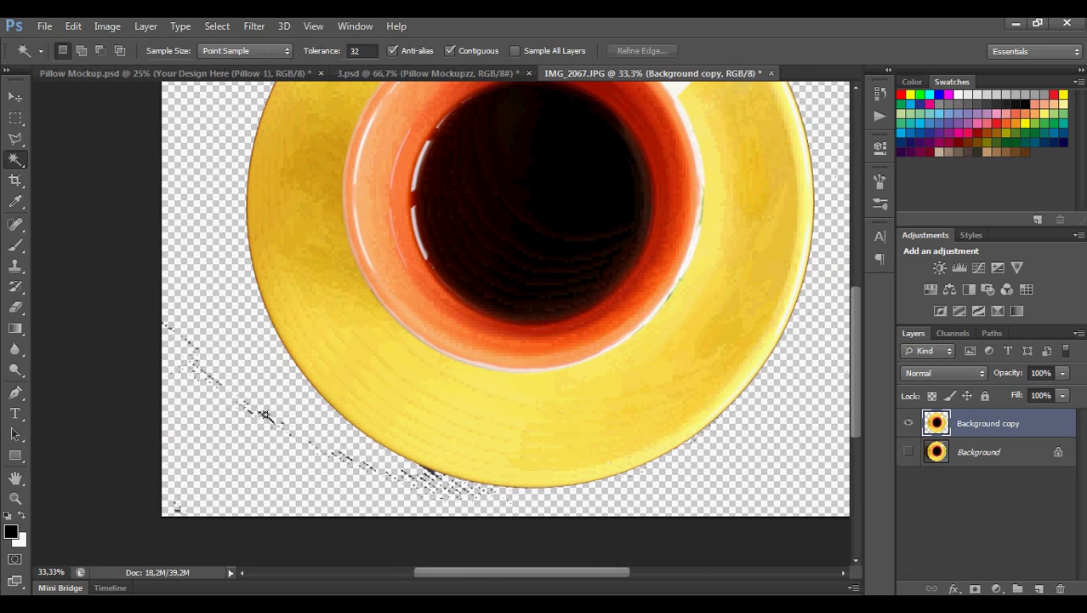
{"action": "key", "text": "i"}
{"action": "key", "text": "e"}
{"action": "mouse_move", "coordinate": [156, 300]}
{"action": "left_mouse_down"}
{"action": "mouse_move", "coordinate": [193, 380]}
{"action": "mouse_move", "coordinate": [281, 436]}
{"action": "mouse_move", "coordinate": [400, 480]}
{"action": "mouse_move", "coordinate": [504, 503]}
{"action": "left_mouse_up"}
{"action": "key", "text": "ctrl+z"}
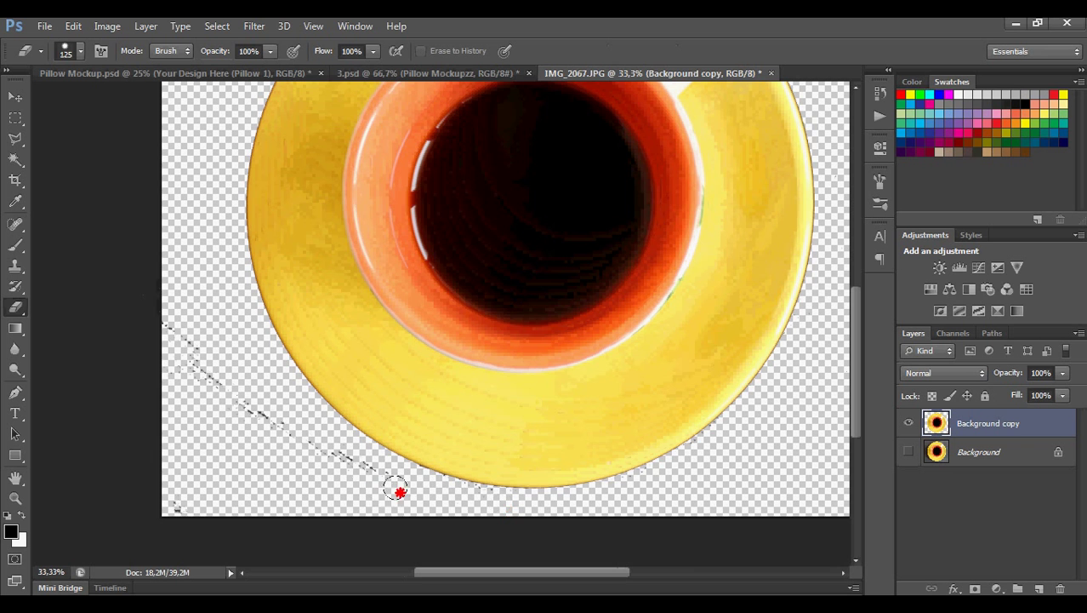
{"action": "mouse_move", "coordinate": [397, 489]}
{"action": "left_mouse_down"}
{"action": "mouse_move", "coordinate": [197, 369]}
{"action": "mouse_move", "coordinate": [164, 312]}
{"action": "mouse_move", "coordinate": [160, 530]}
{"action": "left_mouse_up"}
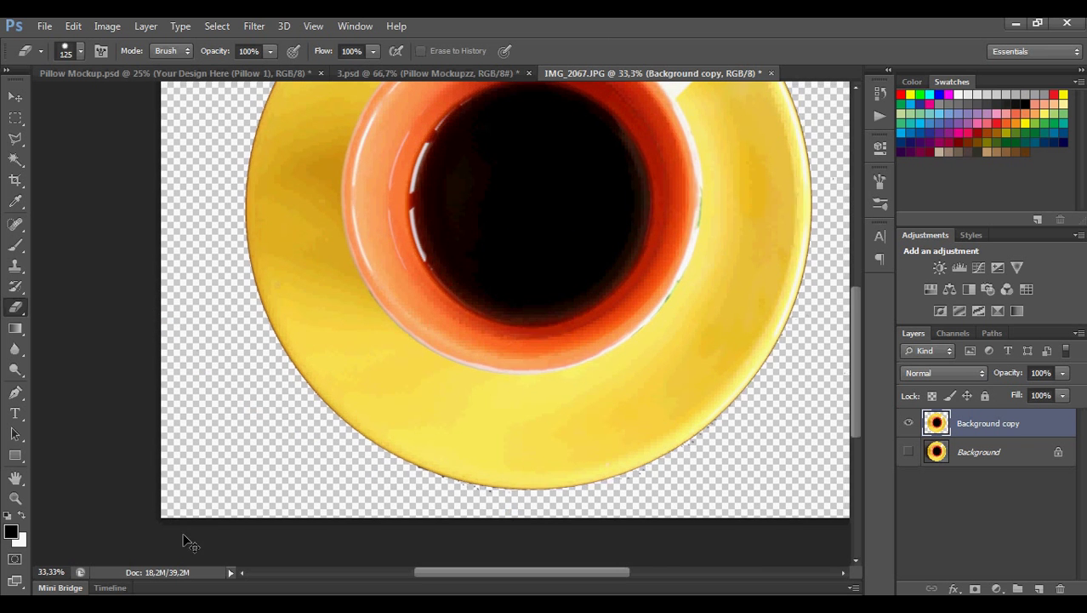
{"action": "key", "text": "ctrl+minus"}
{"action": "left_click", "coordinate": [44, 25]}
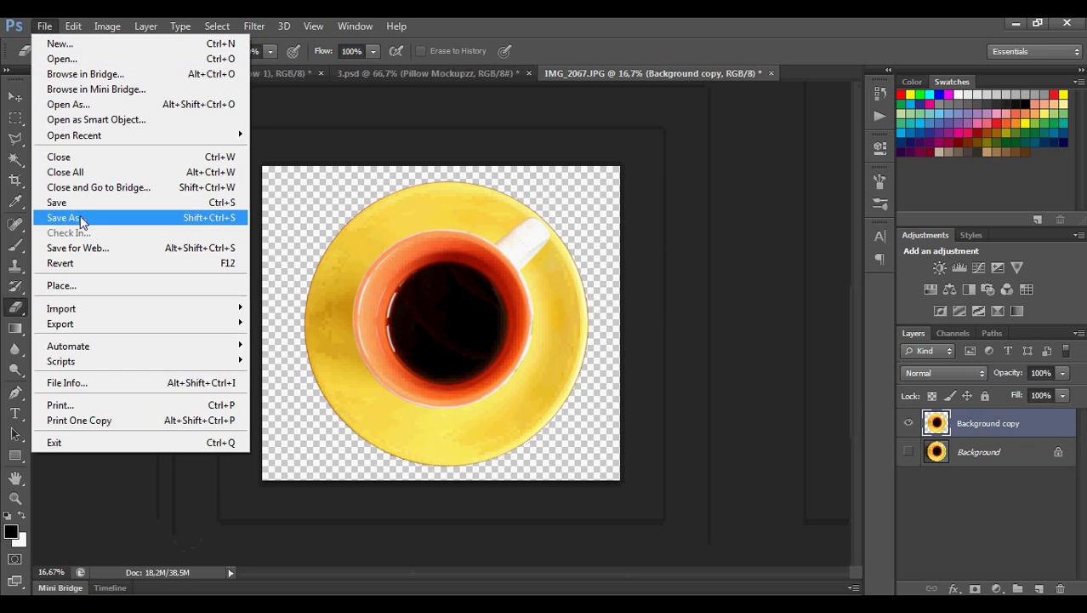
{"action": "left_click", "coordinate": [560, 46]}
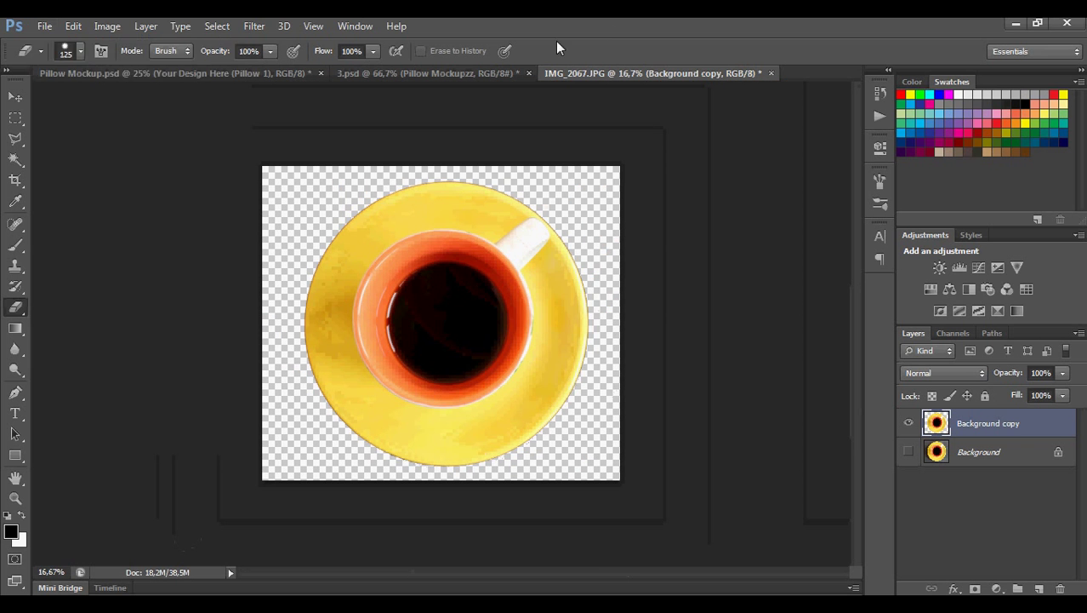
Select the cup and saucer by selecting the transparent area around them with the Magic Wand and inverting the selection.
{"action": "left_click", "coordinate": [15, 158]}
{"action": "left_click", "coordinate": [333, 183]}
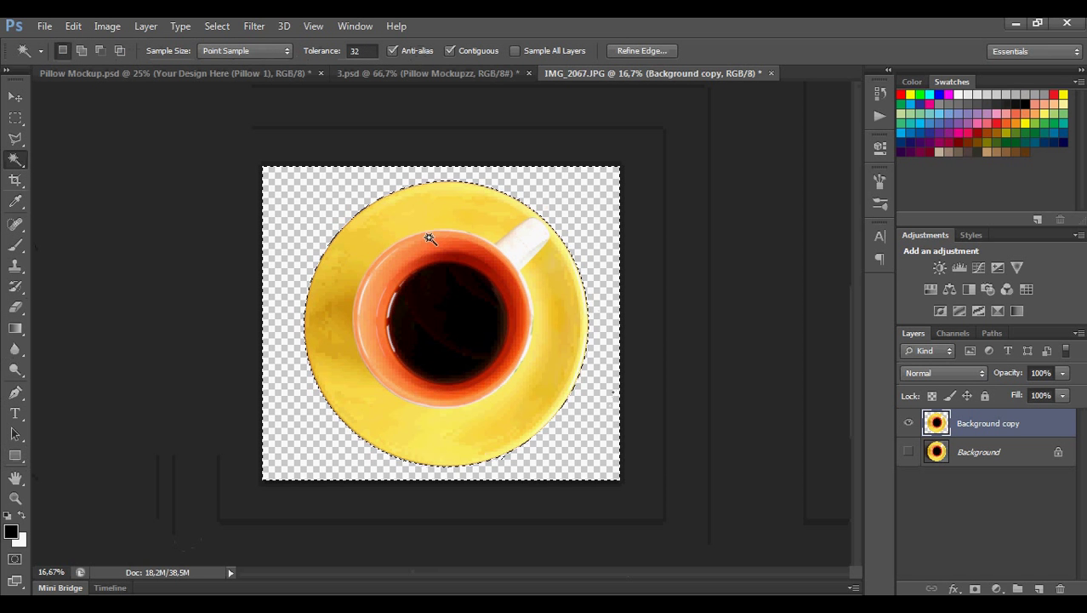
{"action": "left_click", "coordinate": [217, 26]}
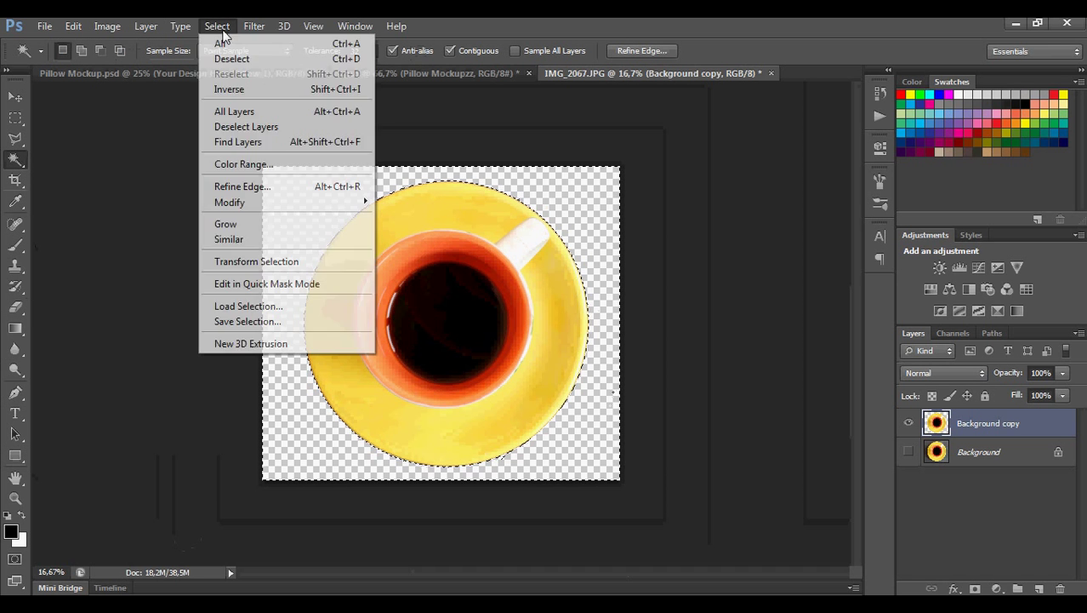
{"action": "left_click", "coordinate": [244, 95]}
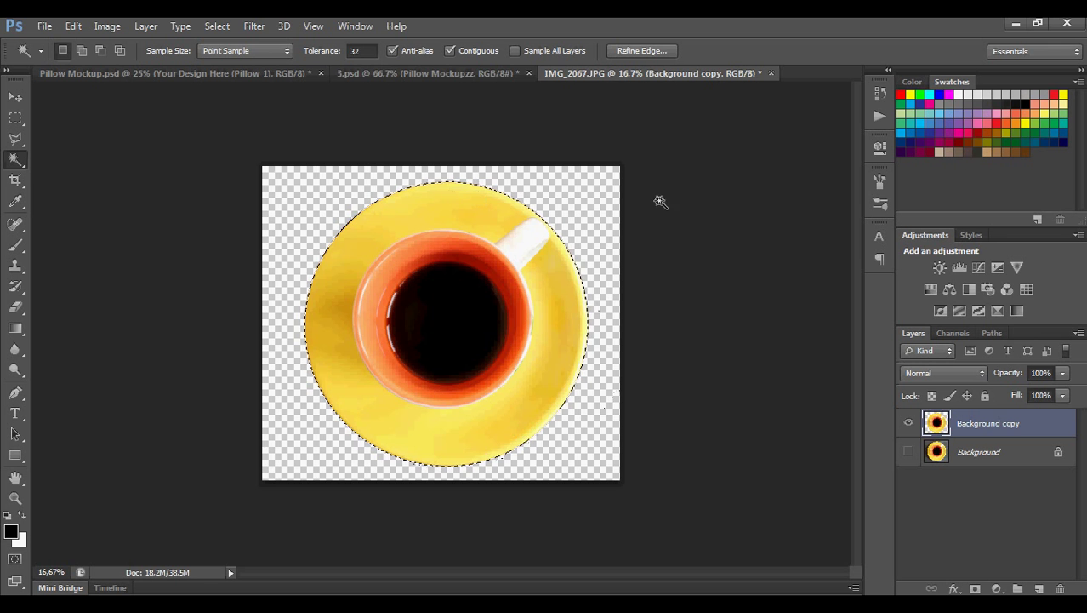
Paste the cut-out cup into 3.psd, scale it to about 13% and place it in the scene's lower-left area.
{"action": "left_click", "coordinate": [414, 75]}
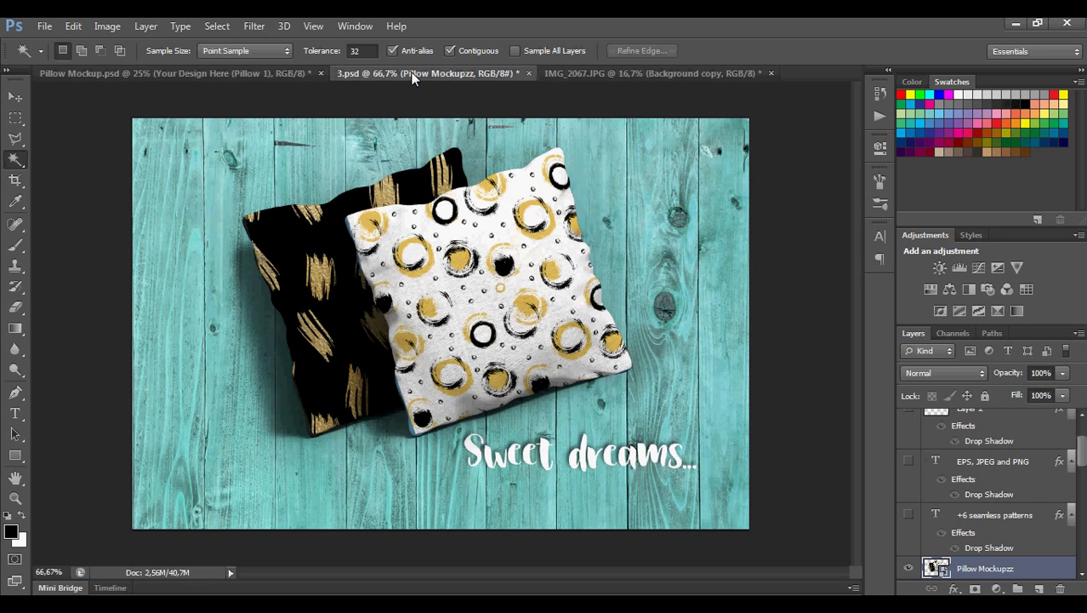
{"action": "key", "text": "ctrl+v"}
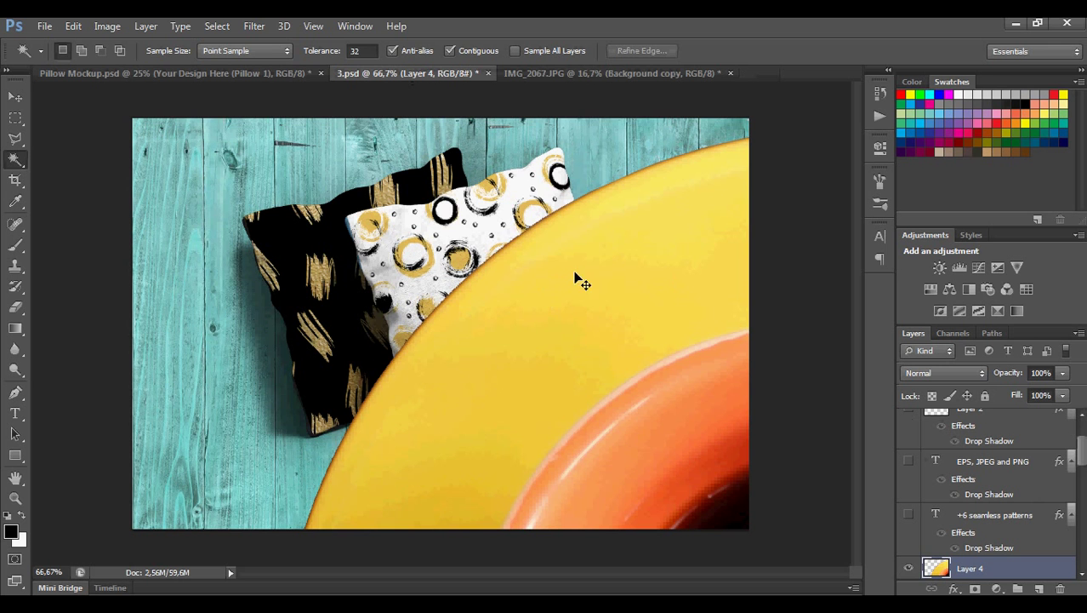
{"action": "key", "text": "ctrl+t"}
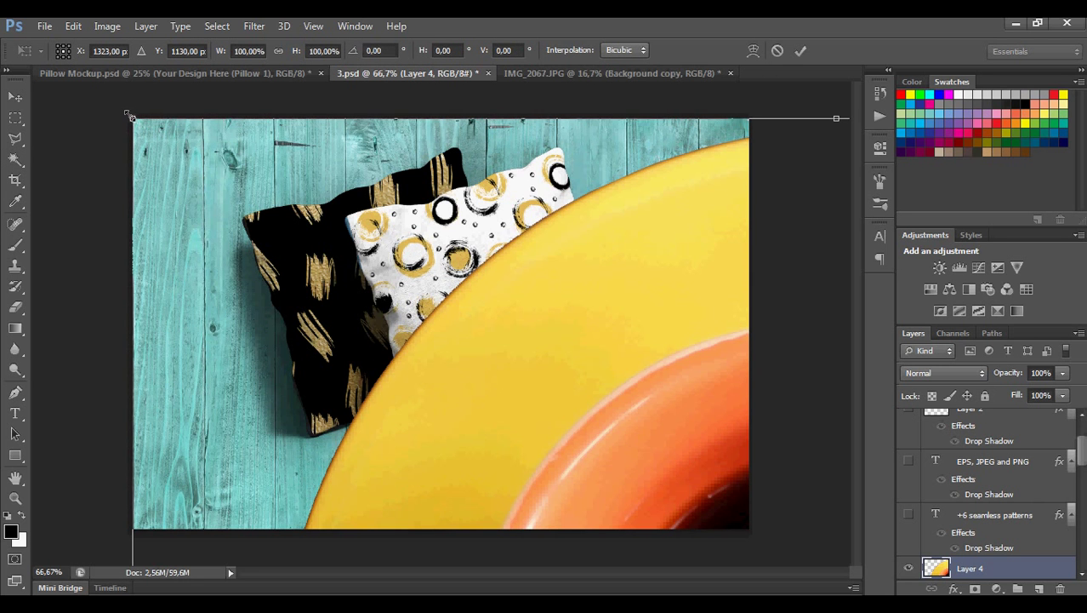
{"action": "left_click_drag", "start_coordinate": [128, 114], "coordinate": [336, 164]}
{"action": "left_click_drag", "start_coordinate": [215, 164], "coordinate": [381, 318]}
{"action": "left_click_drag", "start_coordinate": [504, 396], "coordinate": [234, 418]}
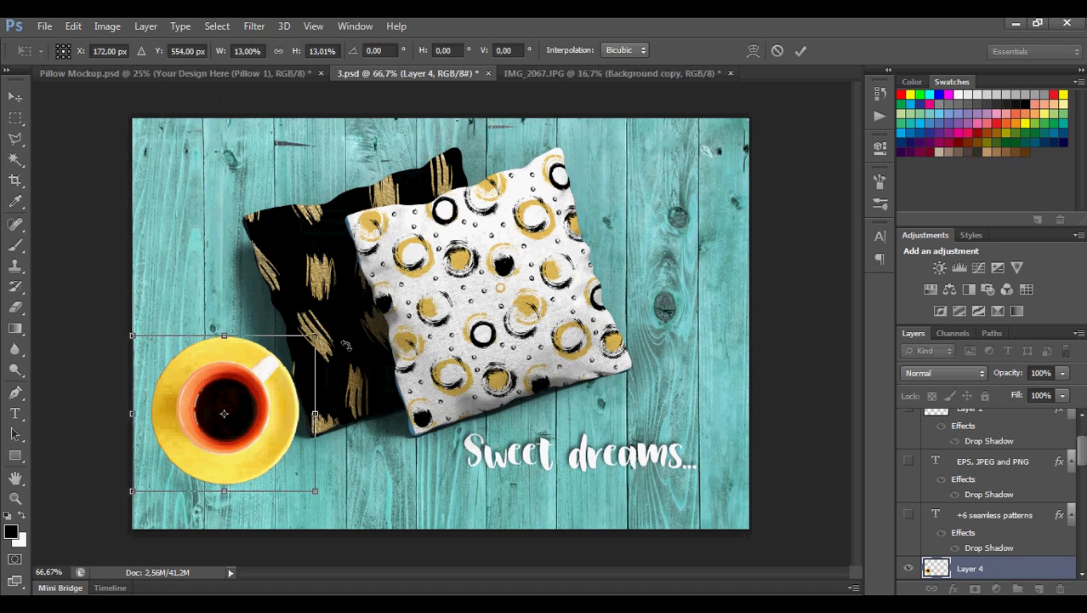
Rotate the cup to about -99°, shrink it to about 10% and settle it beside the black pillow's lower corner.
{"action": "left_click_drag", "start_coordinate": [324, 324], "coordinate": [89, 294]}
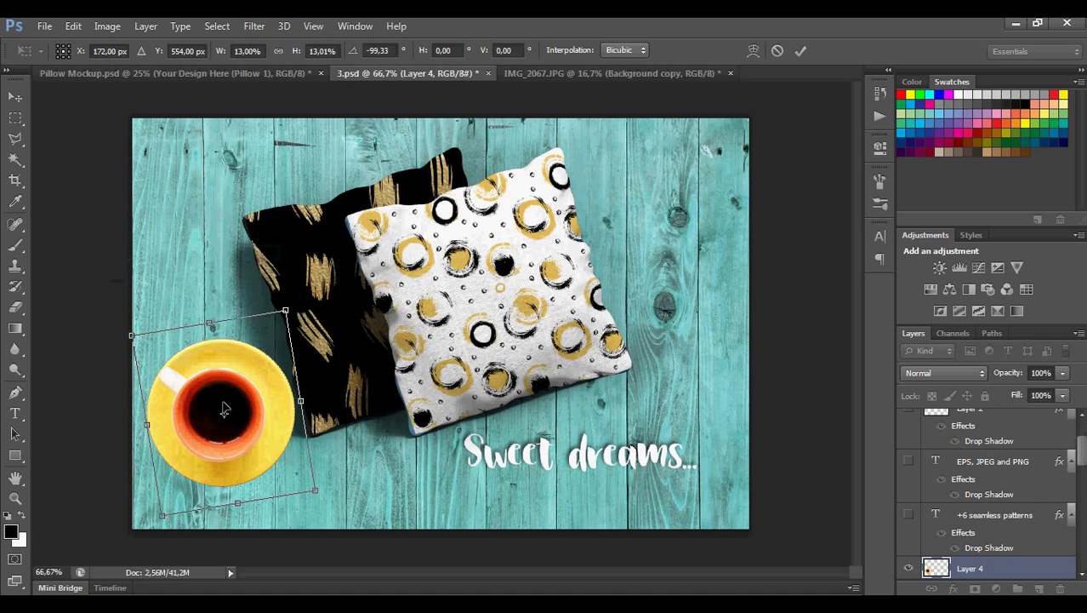
{"action": "left_click_drag", "start_coordinate": [286, 311], "coordinate": [257, 356]}
{"action": "left_click_drag", "start_coordinate": [217, 444], "coordinate": [225, 422]}
{"action": "key", "text": "Return"}
{"action": "key", "text": "w"}
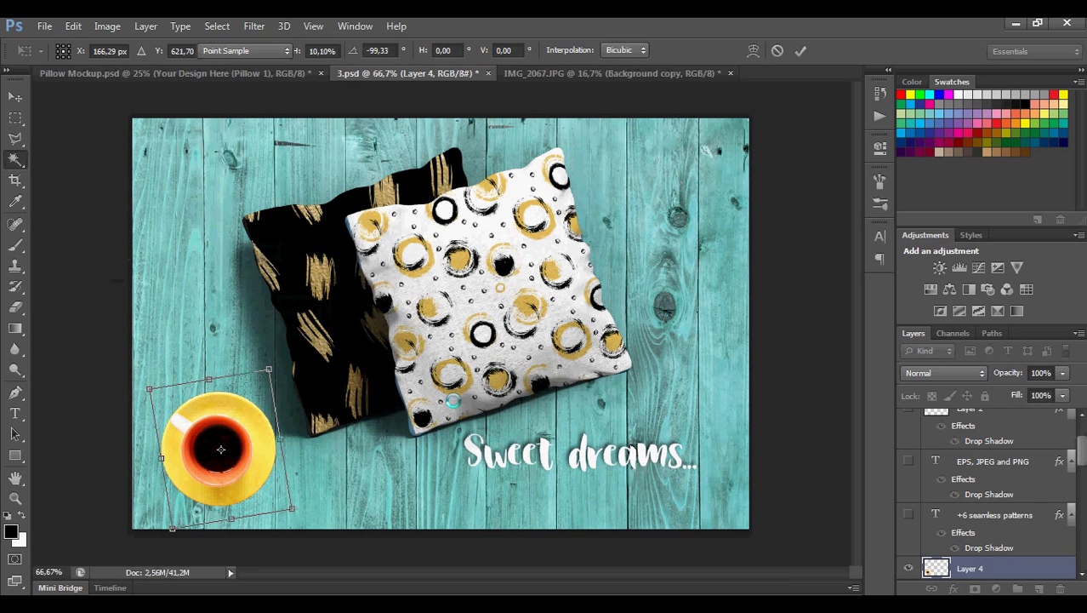
Add a drop shadow to the cup layer with 44% opacity, 8 px distance and 16 px size.
{"action": "double_click", "coordinate": [1031, 570]}
{"action": "left_click", "coordinate": [510, 426]}
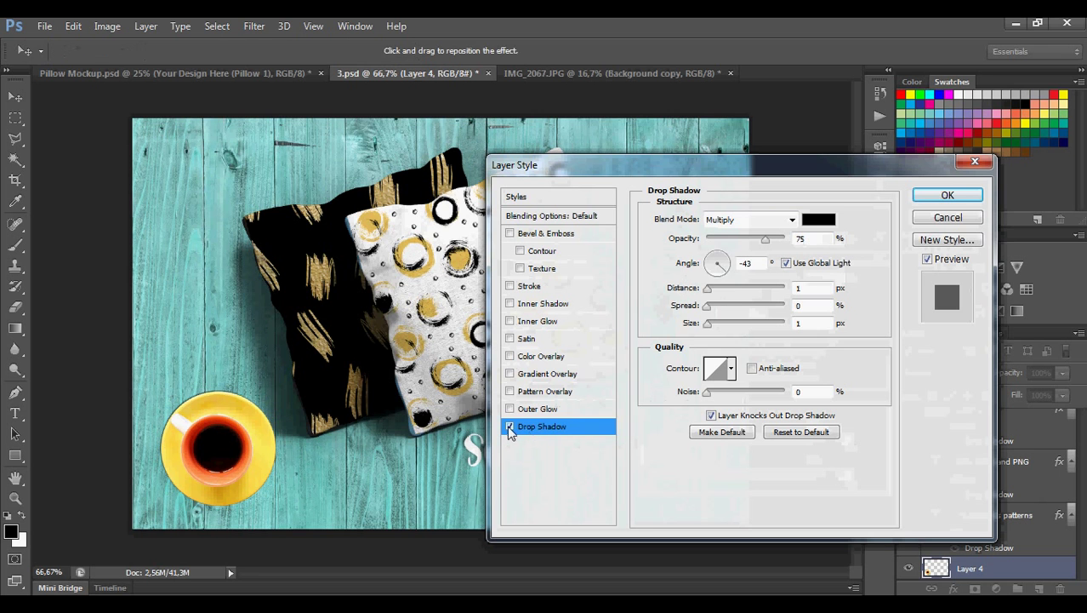
{"action": "left_click_drag", "start_coordinate": [753, 248], "coordinate": [741, 241]}
{"action": "left_click_drag", "start_coordinate": [713, 291], "coordinate": [720, 332]}
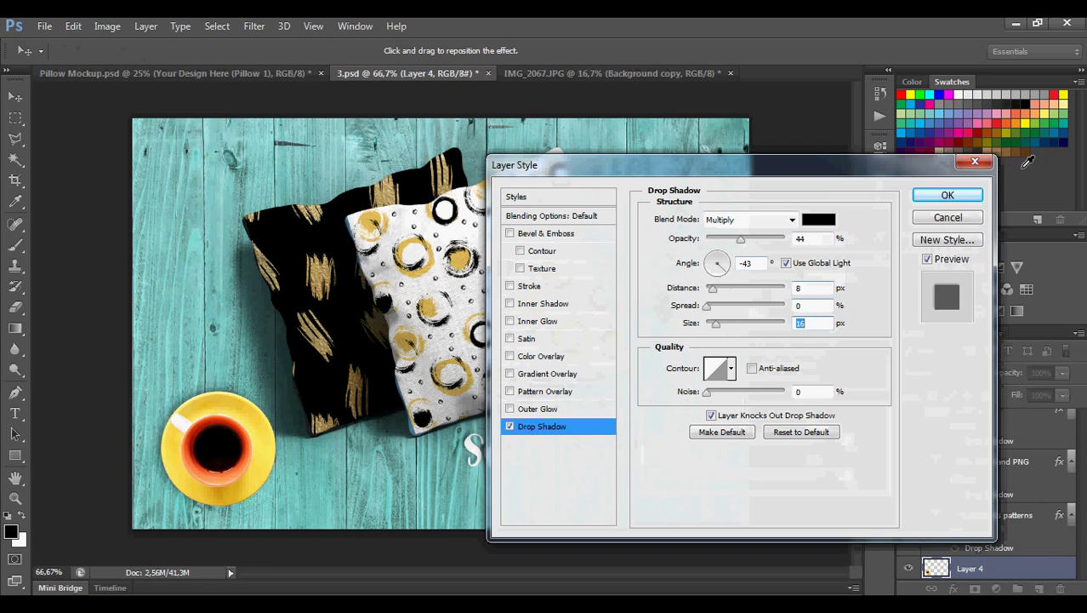
{"action": "left_click", "coordinate": [947, 195]}
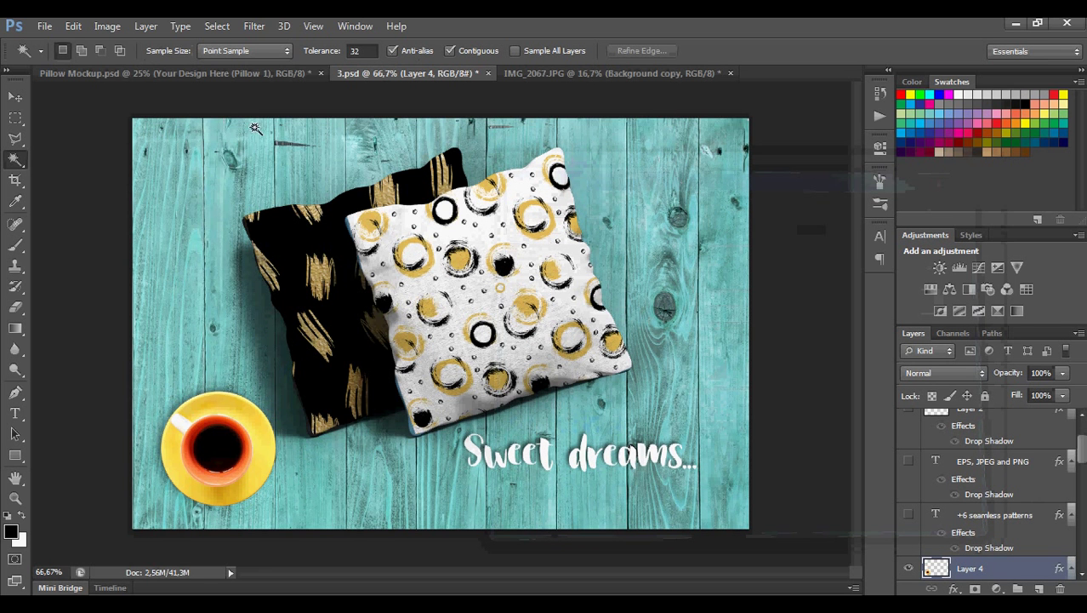
{"action": "left_click", "coordinate": [44, 27]}
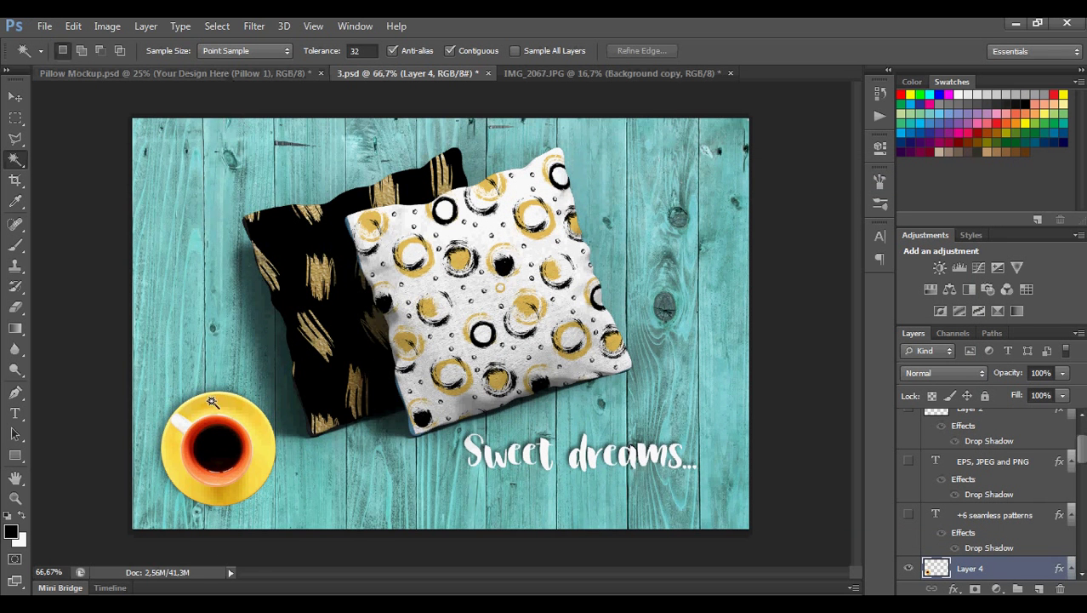